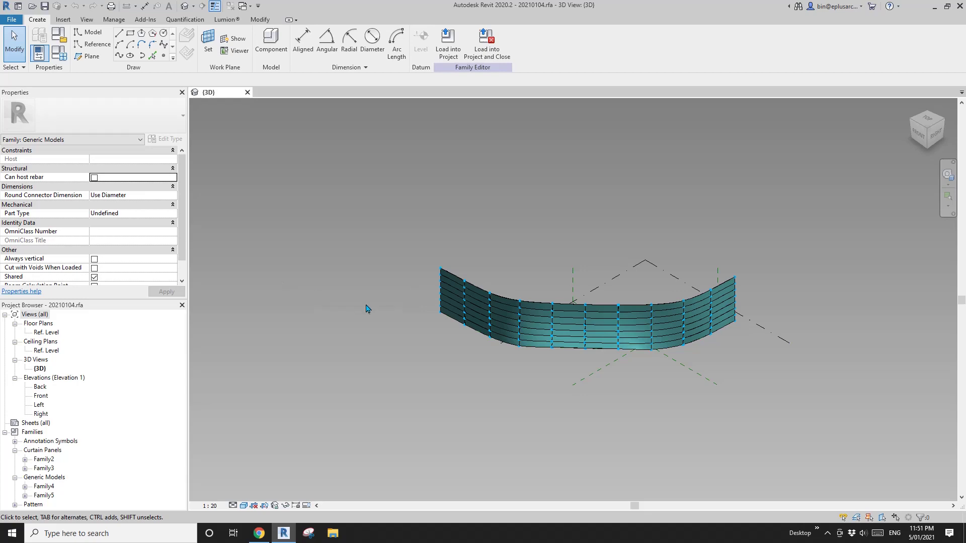
Step: Close the current family's view and create a new family from the conceptual mass template Metric Mass.rft
middle_click_drag(463, 388, 617, 352, "shift")
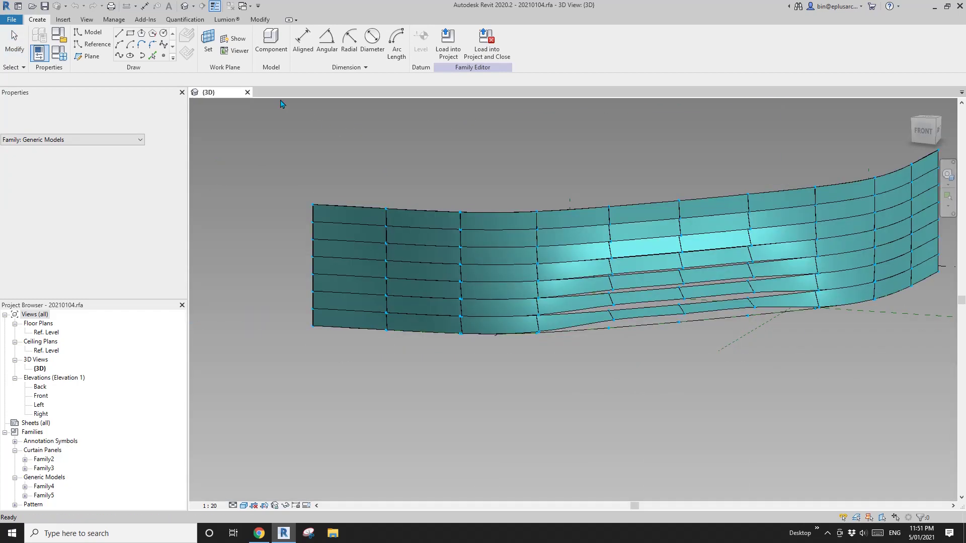
left_click(247, 93)
left_click(64, 186)
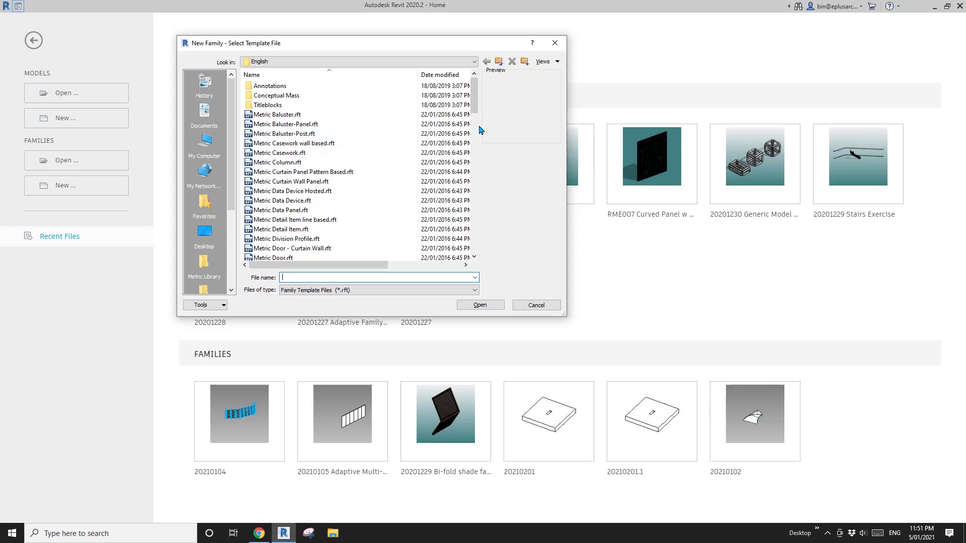
double_click(274, 105)
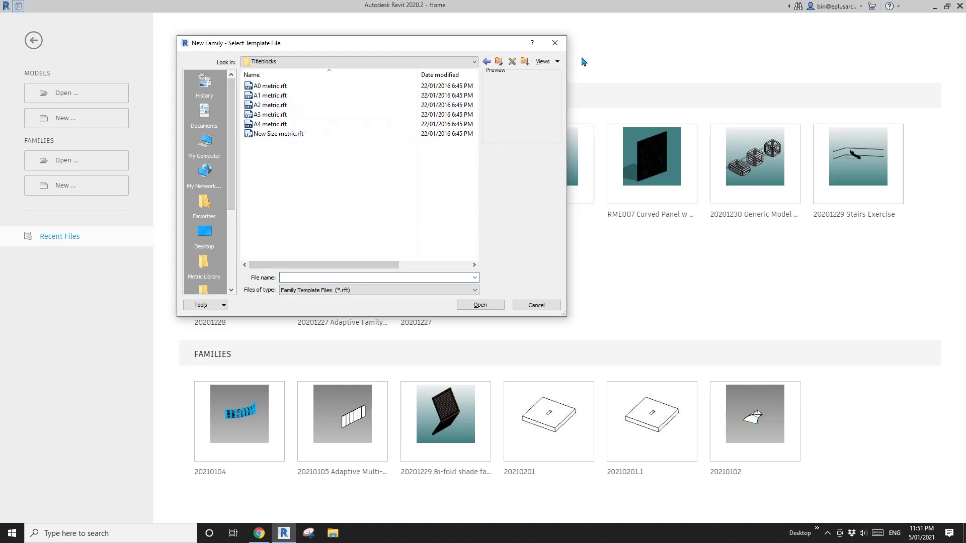
left_click(500, 61)
double_click(275, 96)
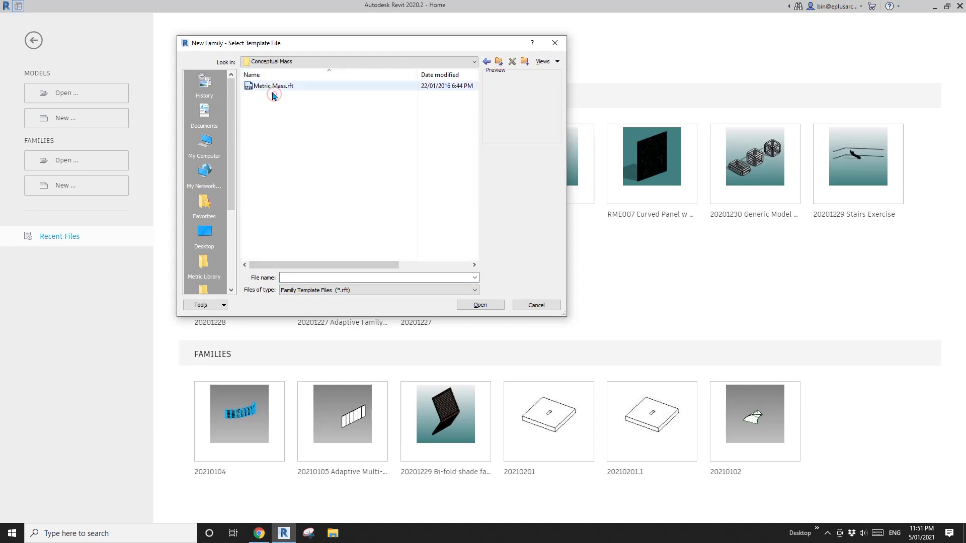
left_click(274, 87)
double_click(274, 87)
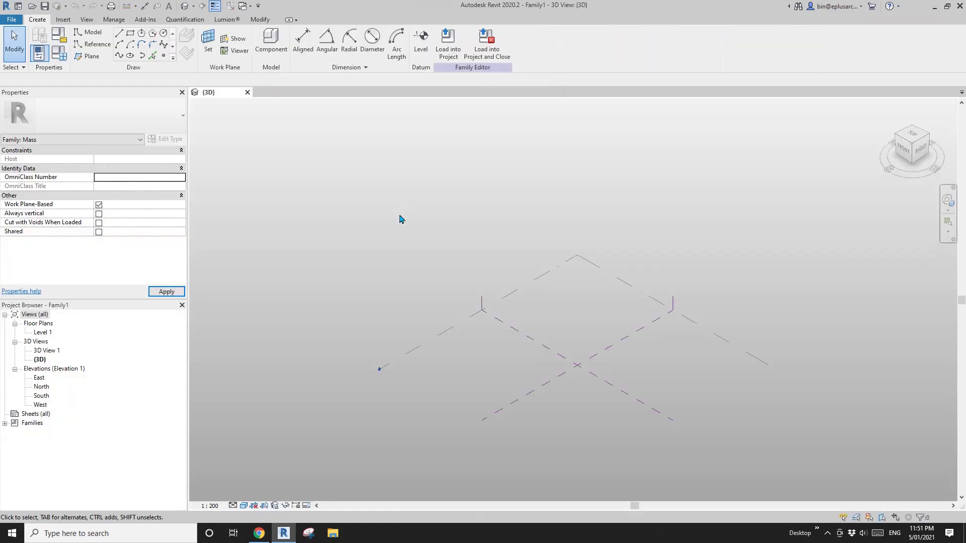
Step: On the Level 1 floor plan, draw a shallow U-shaped spline reference line about 23500 mm long through four control points
middle_click_drag(570, 312, 496, 268)
double_click(45, 333)
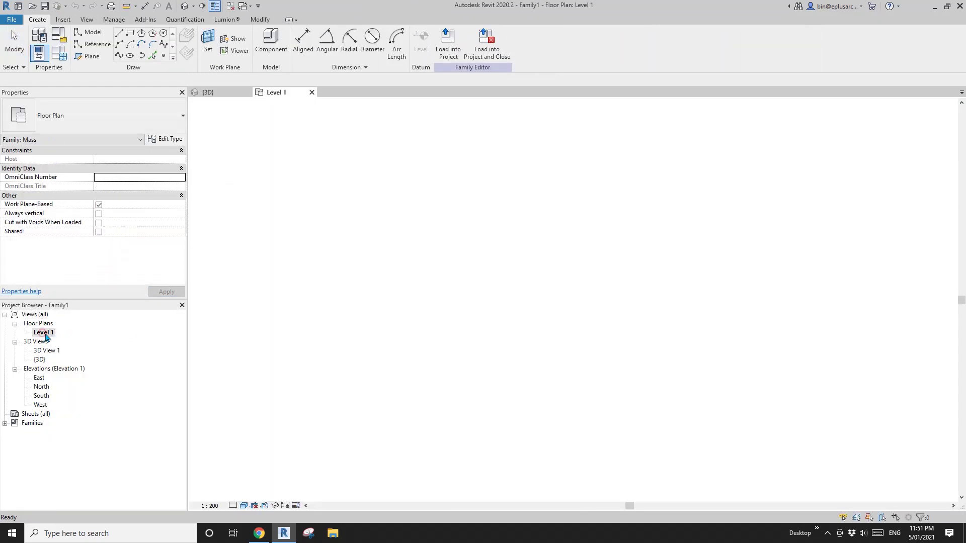
left_click(90, 46)
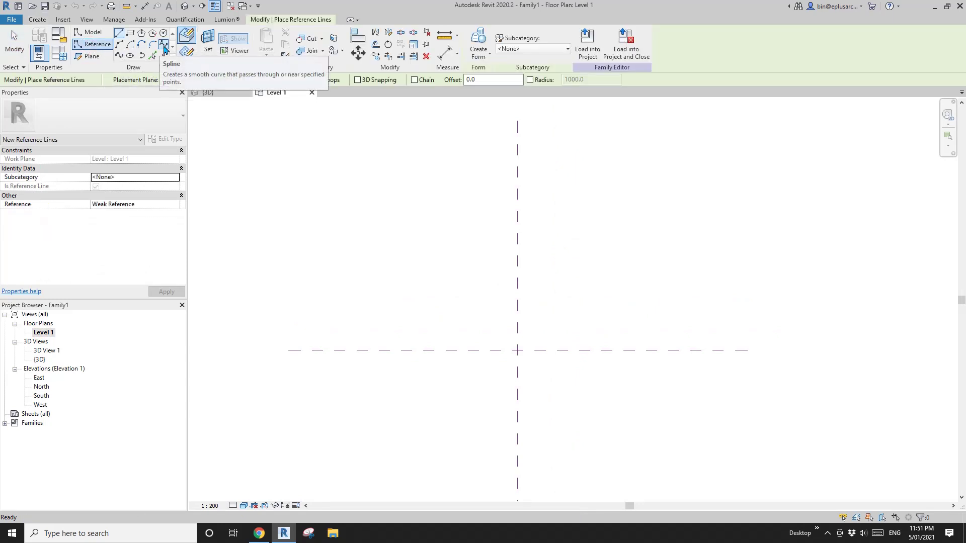
left_click(165, 46)
scroll(438, 284, "up", 2)
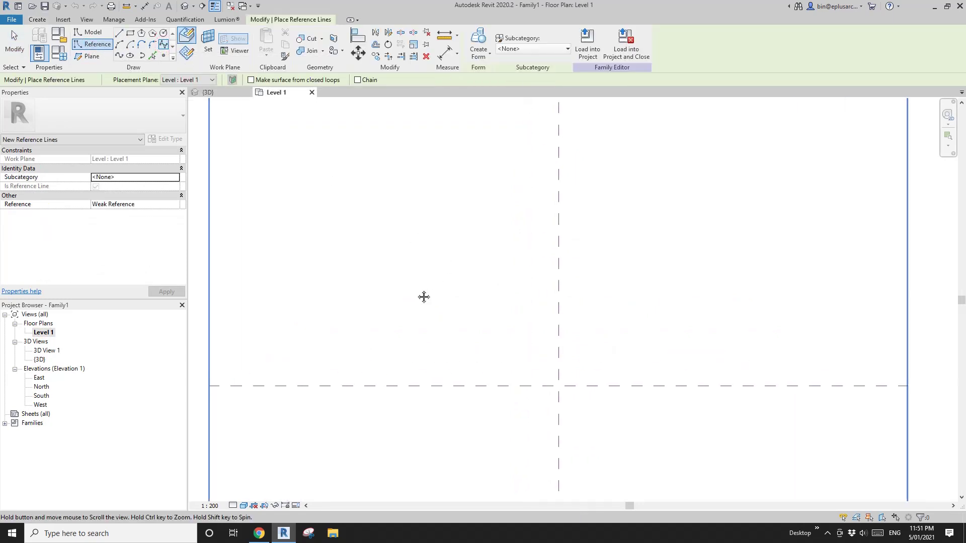
left_click(356, 262)
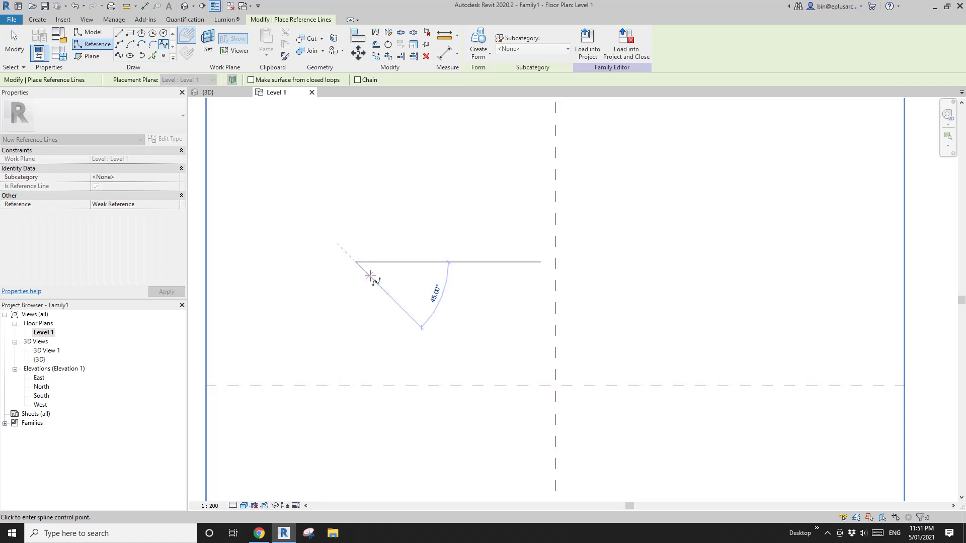
left_click(388, 276)
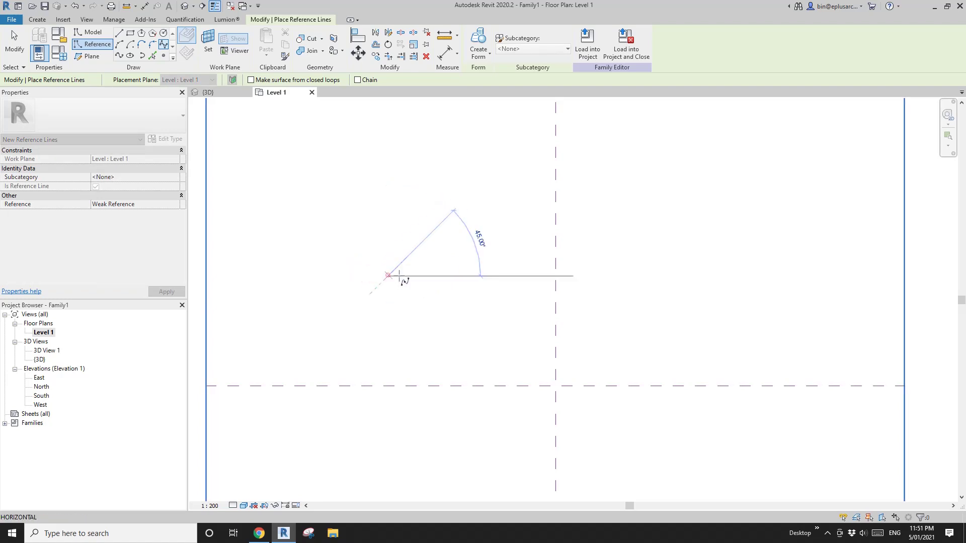
left_click(503, 275)
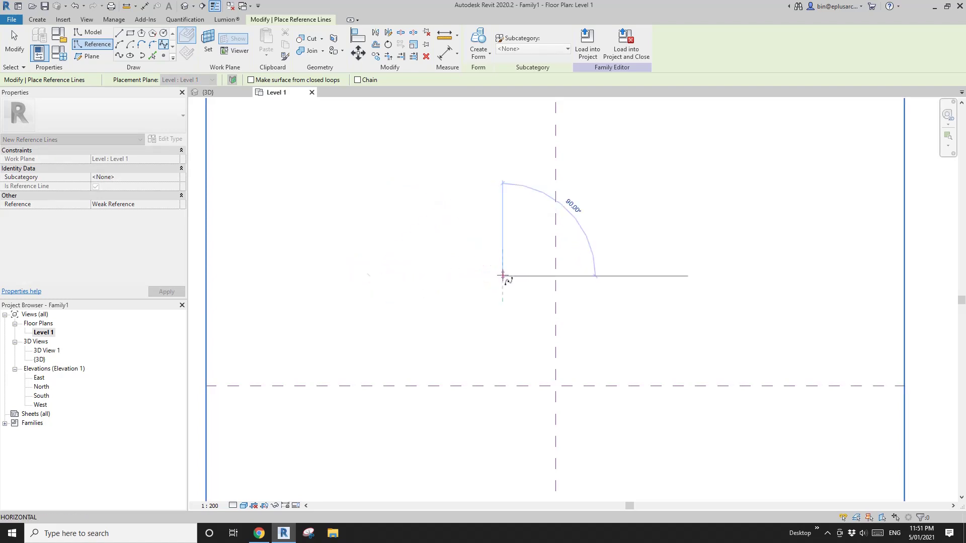
left_click(514, 262)
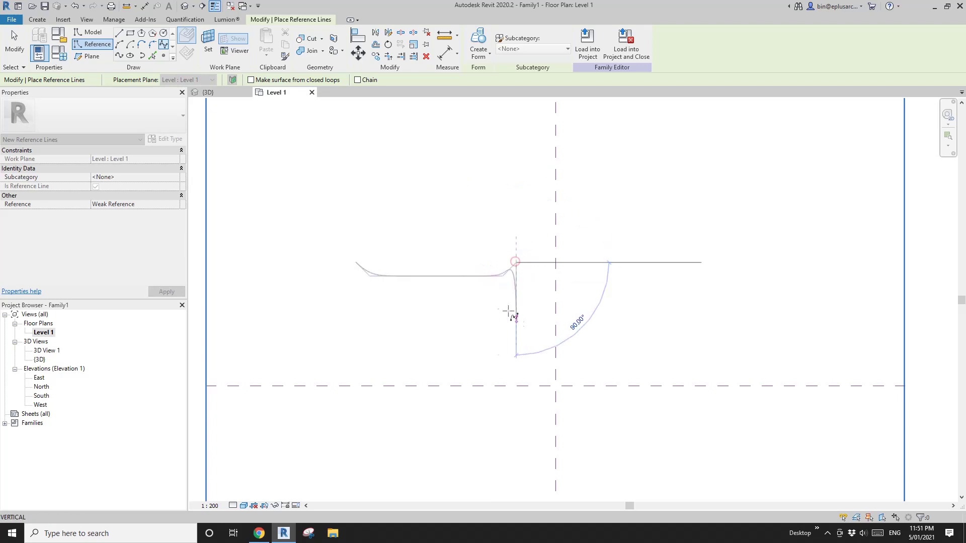
key("Escape")
key("Escape")
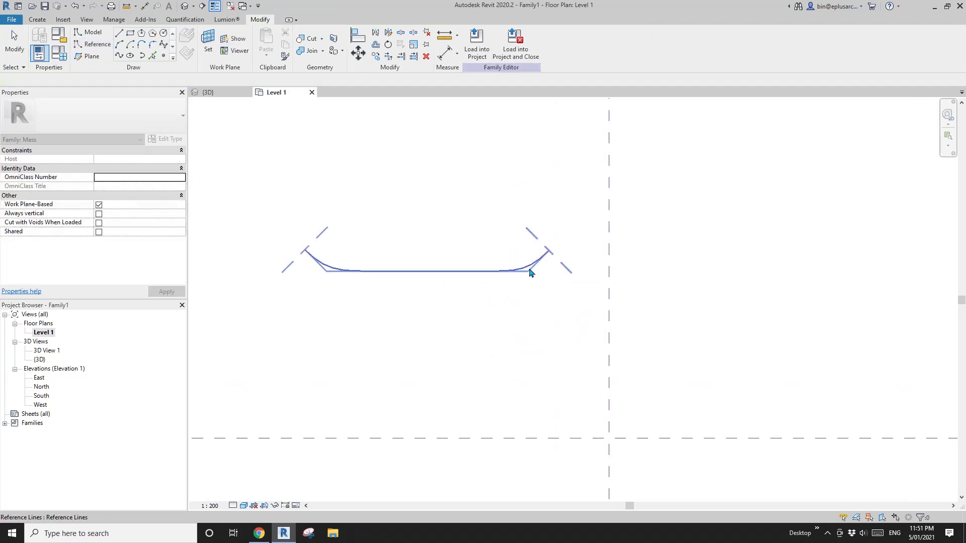
Step: In the 3D view, create a vertical surface form from the spline reference line
left_click(297, 260)
scroll(304, 257, "up", 2)
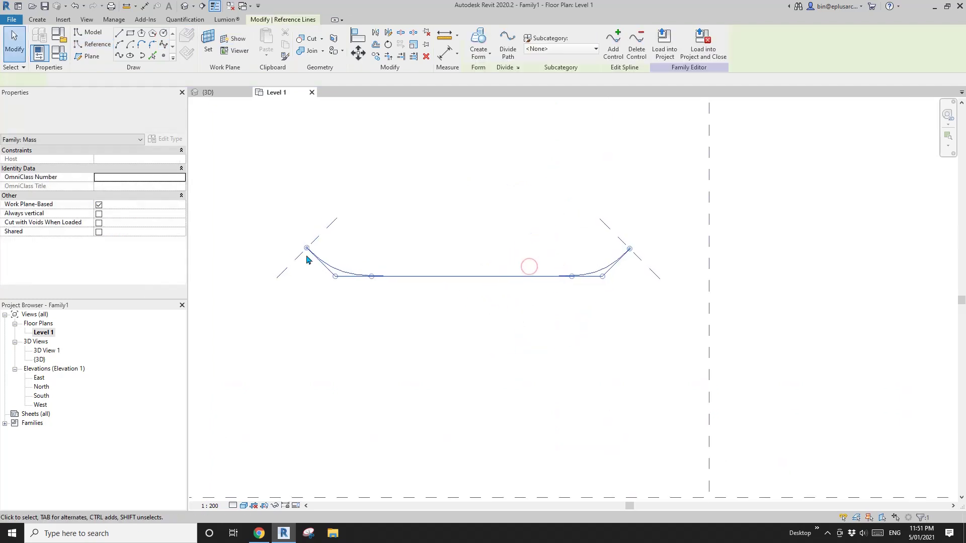
left_click(621, 264)
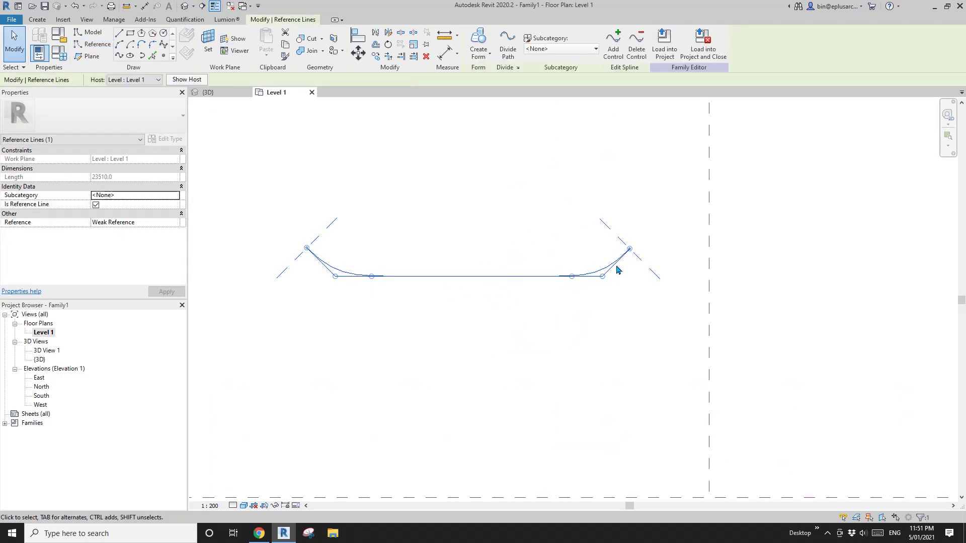
middle_click_drag(420, 273, 411, 274)
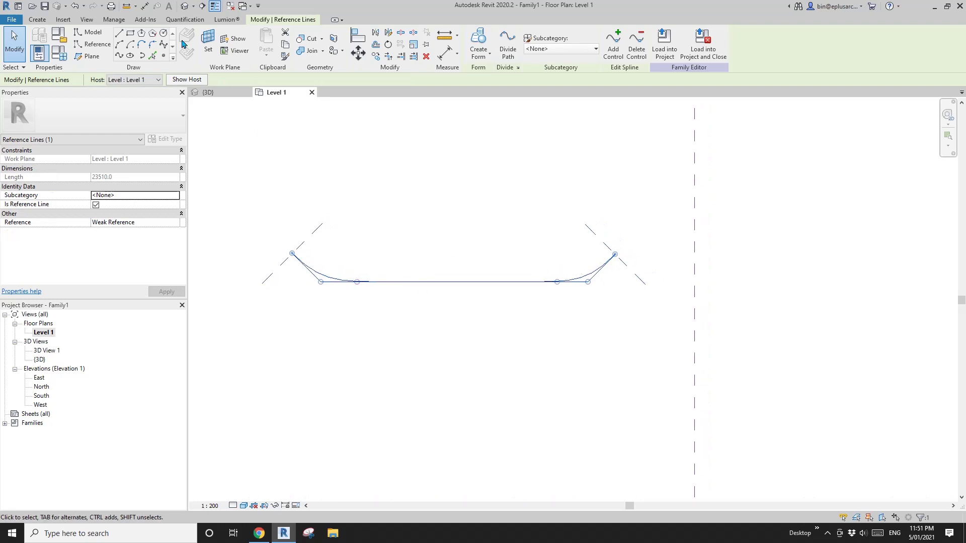
left_click(184, 7)
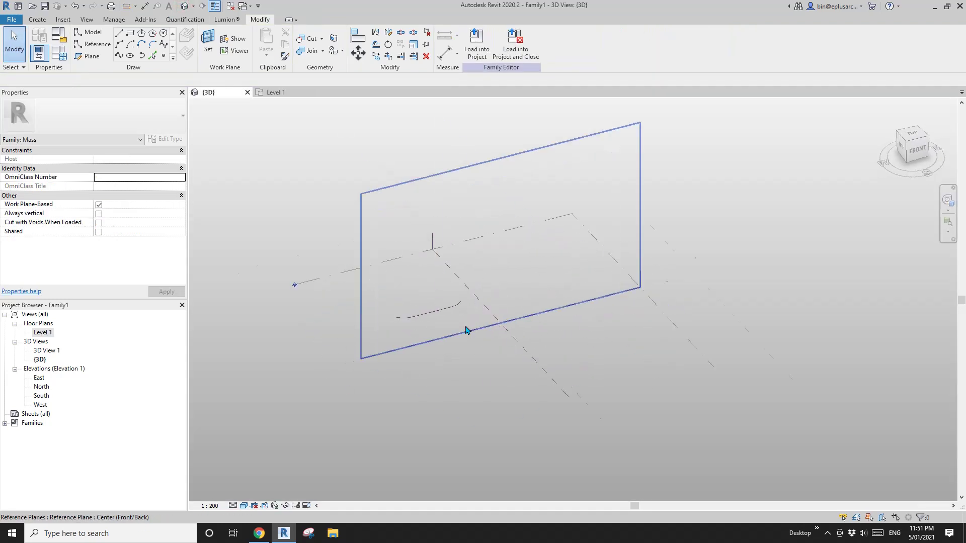
left_click(417, 307)
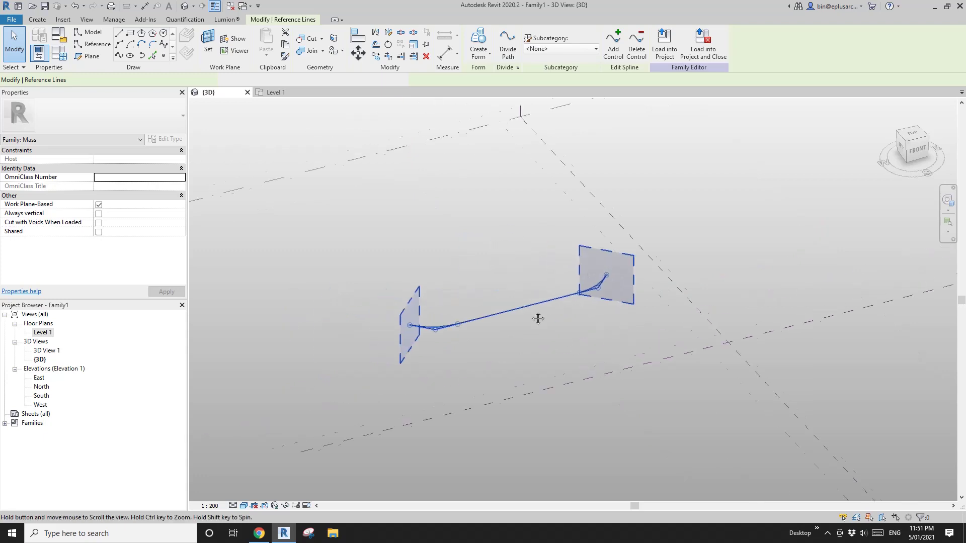
left_click(479, 40)
middle_click_drag(531, 323, 557, 280, "shift")
left_click(527, 276)
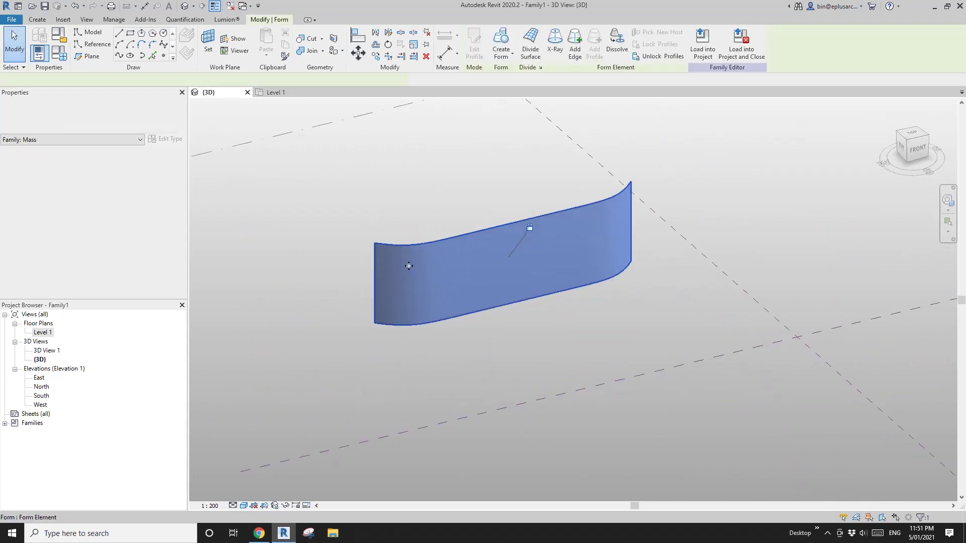
scroll(498, 275, "up", 1)
key("Escape")
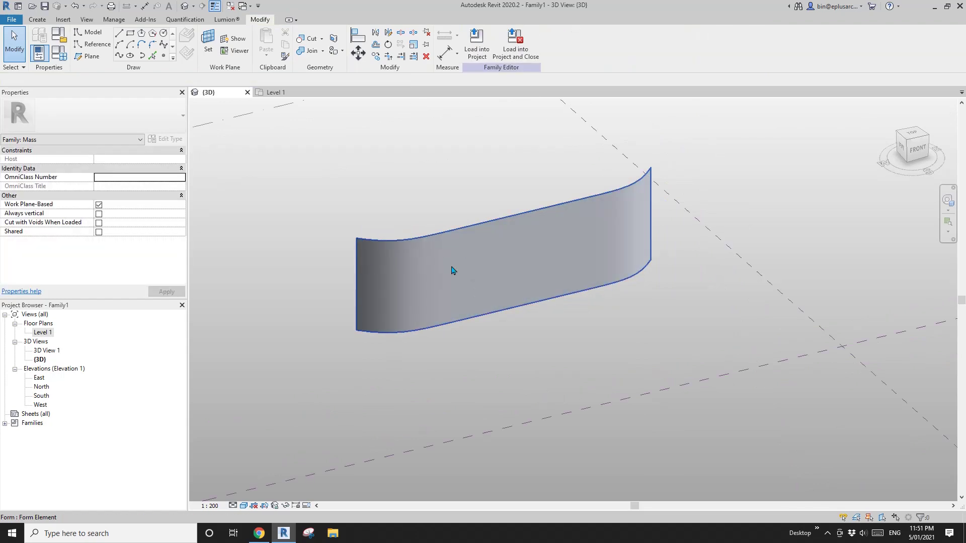
Step: Divide the curved surface and set its U grid number to 7 and V grid number to 6
scroll(451, 259, "up", 1)
left_click(478, 270)
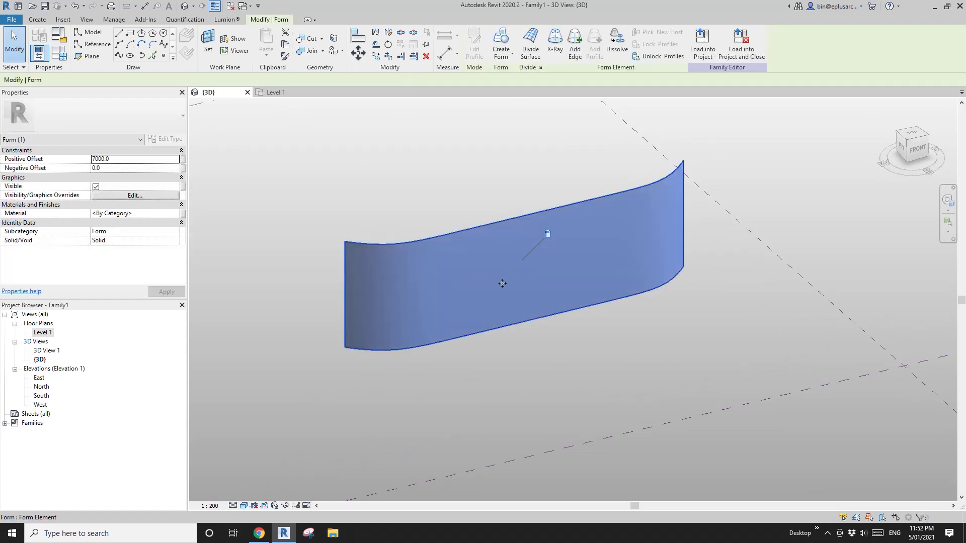
left_click(531, 43)
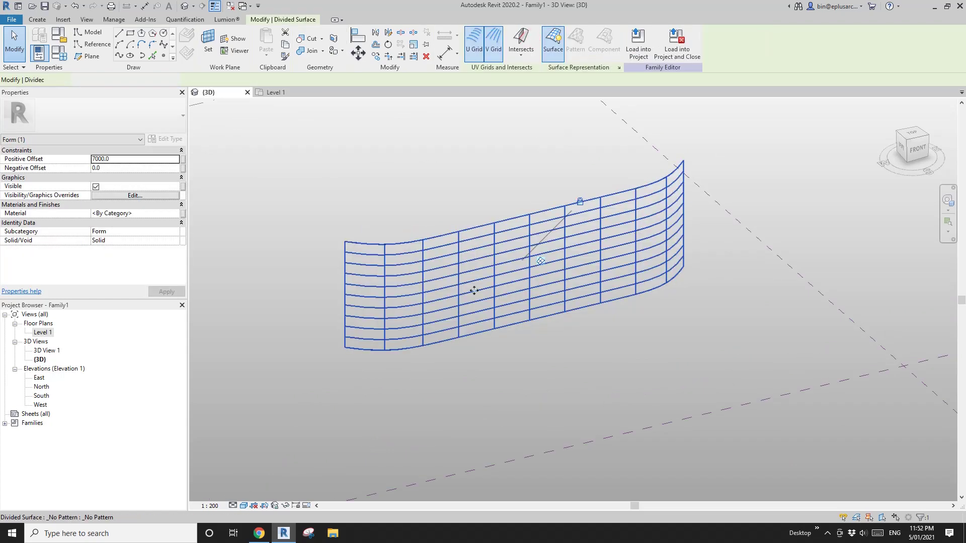
scroll(474, 290, "up", 1)
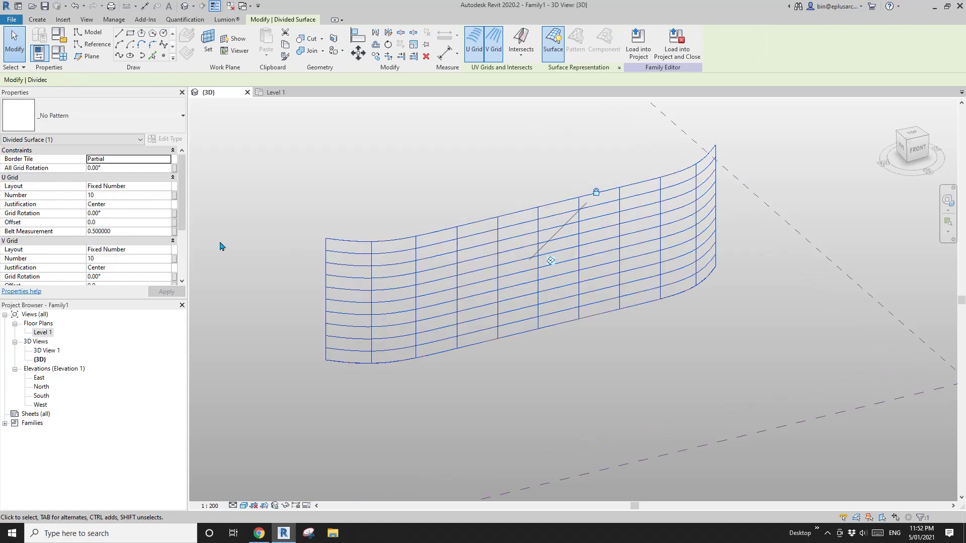
left_click(125, 197)
key("Return")
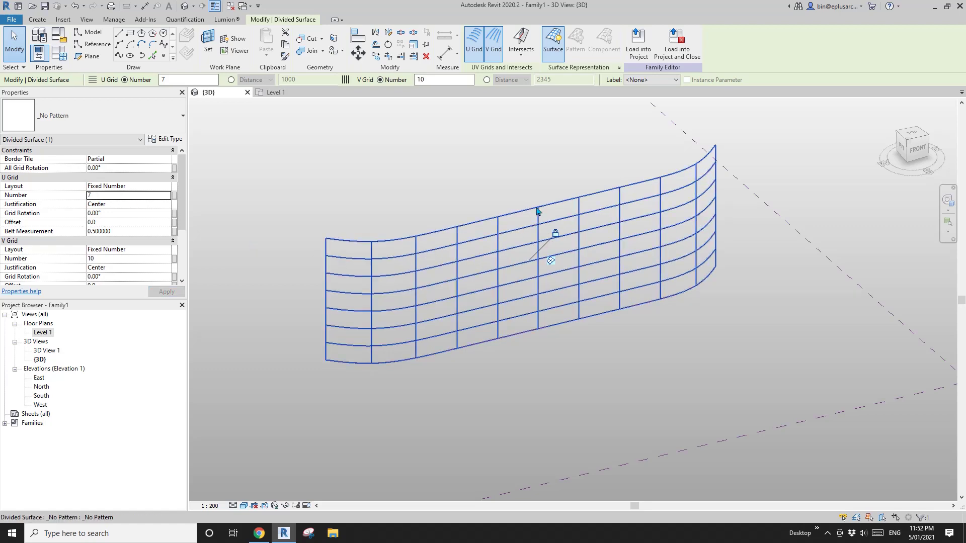
left_click(128, 260)
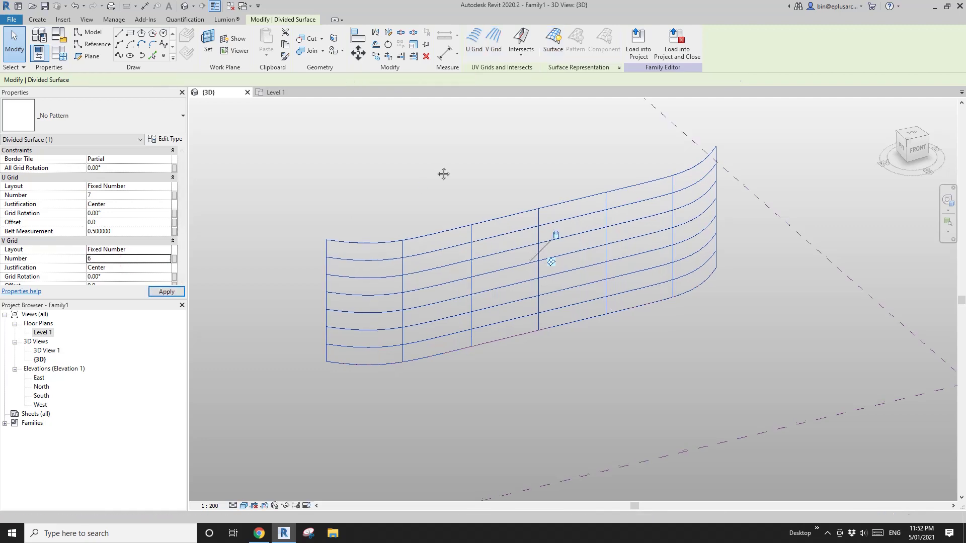
middle_click_drag(556, 233, 595, 271, "shift")
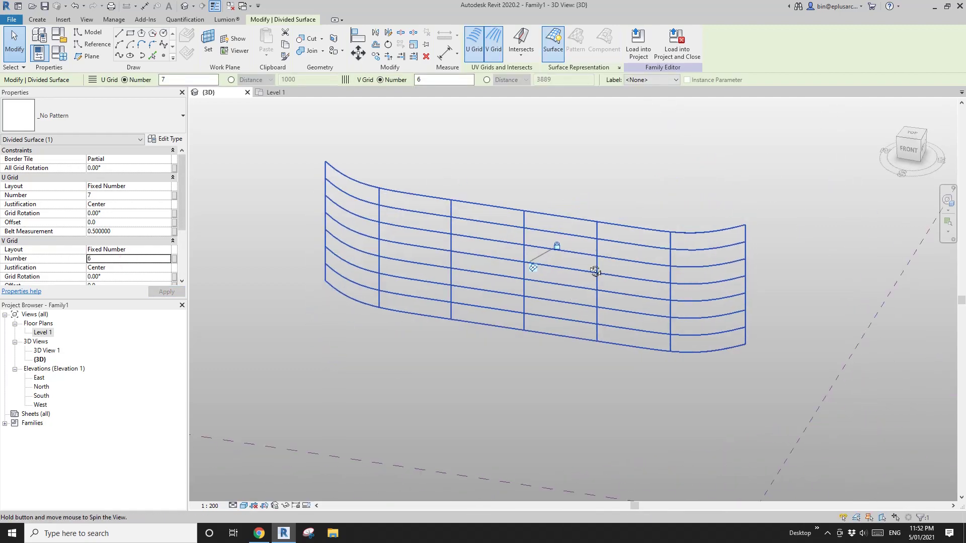
left_click(573, 250)
middle_click_drag(573, 306, 591, 301, "shift")
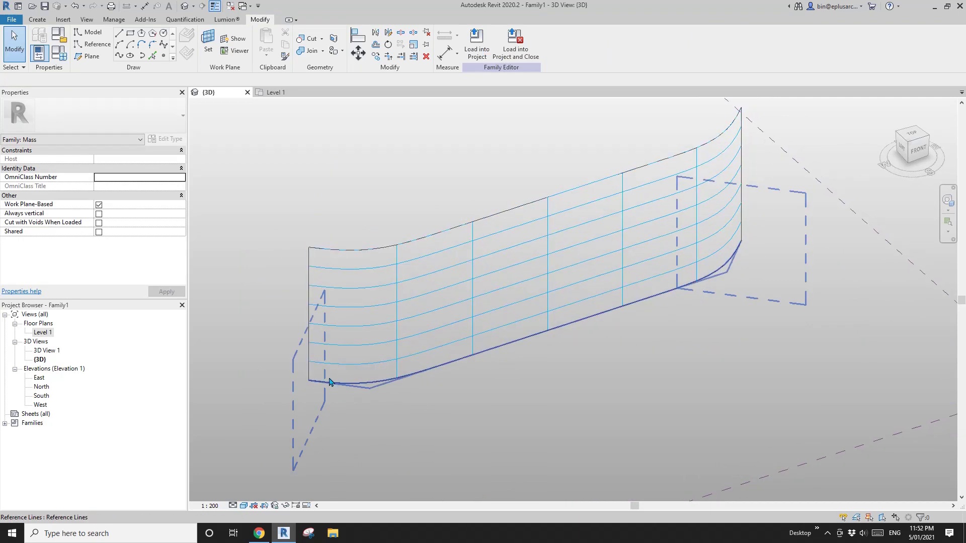
Step: Try the Rectangle pattern on the divided surface
left_click(360, 347)
middle_click_drag(359, 346, 402, 346, "shift")
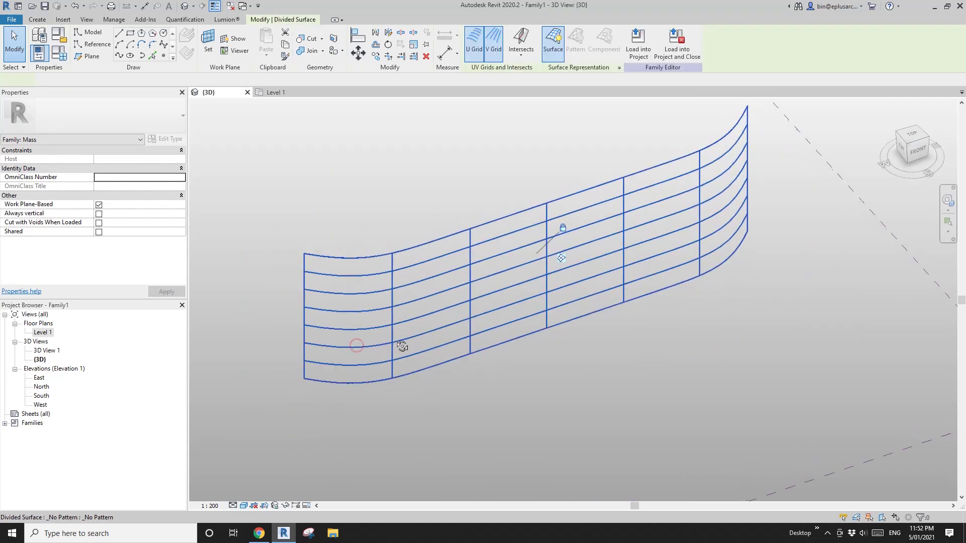
left_click(99, 112)
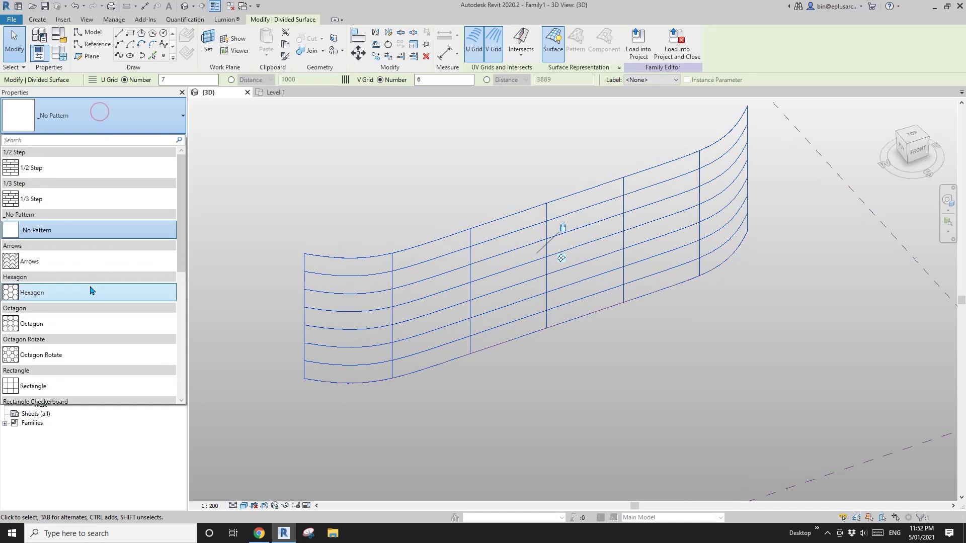
scroll(83, 309, "down", 2)
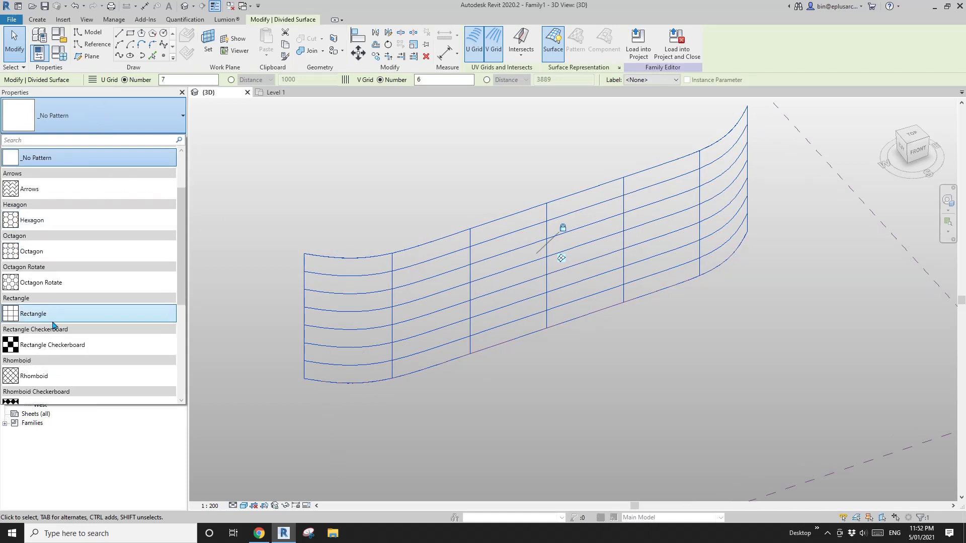
left_click(27, 314)
left_click(512, 398)
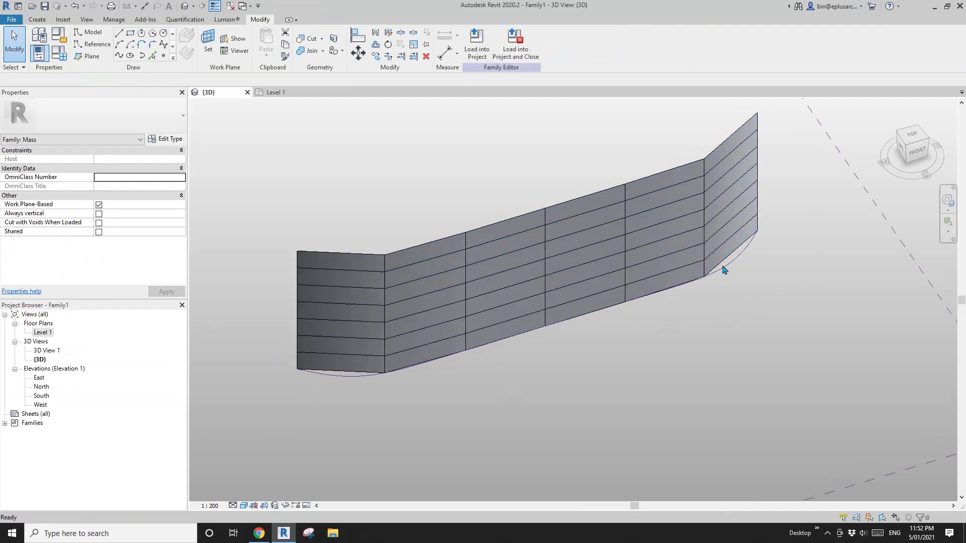
Step: Examine how the flat rectangular panels follow the curved base line, and undo the Rectangle pattern
middle_click_drag(672, 288, 723, 297, "shift")
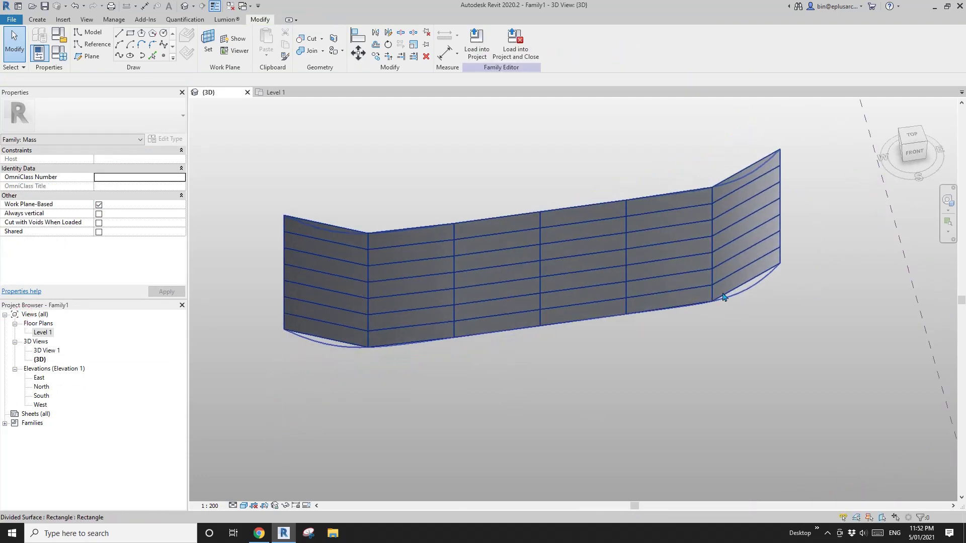
middle_click_drag(710, 339, 590, 244, "shift")
scroll(679, 279, "up", 2)
middle_click_drag(678, 283, 681, 269, "shift")
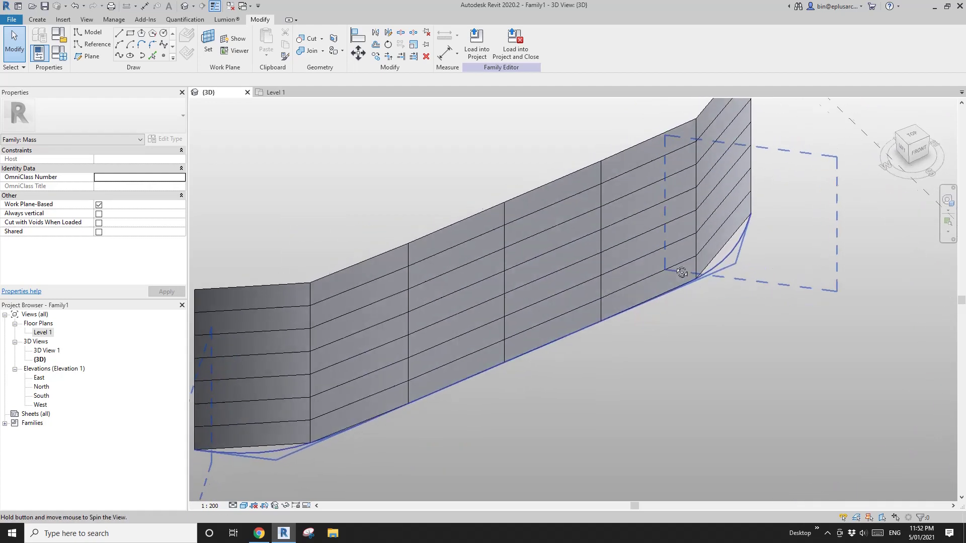
scroll(629, 296, "down", 1)
middle_click_drag(629, 297, 679, 303)
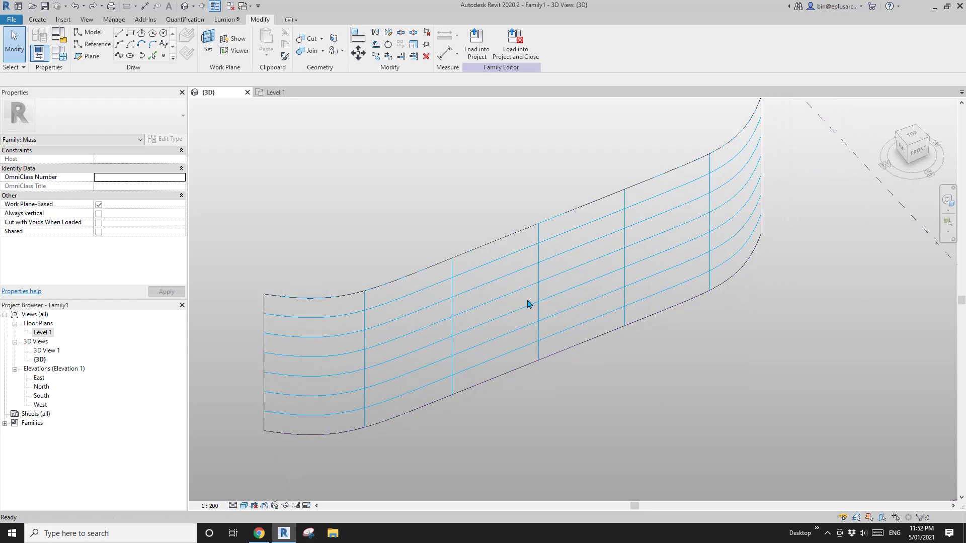
Step: Turn on the display of nodes in the surface representation of the divided surface
left_click(480, 305)
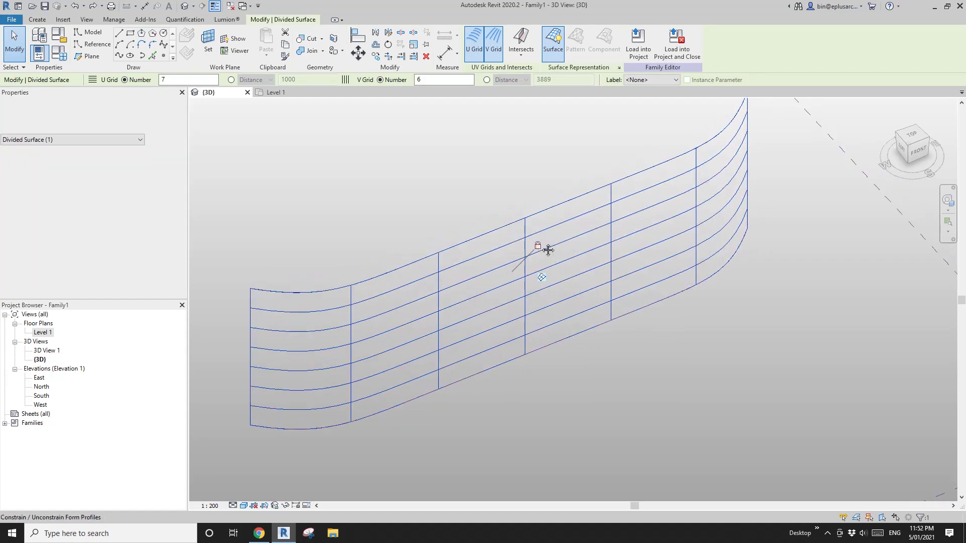
left_click(619, 68)
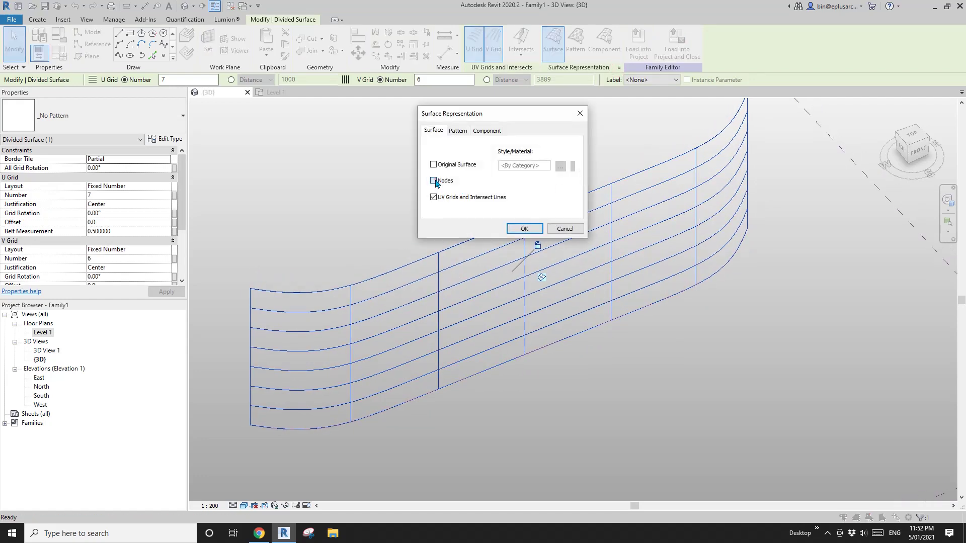
left_click(524, 230)
key("Escape")
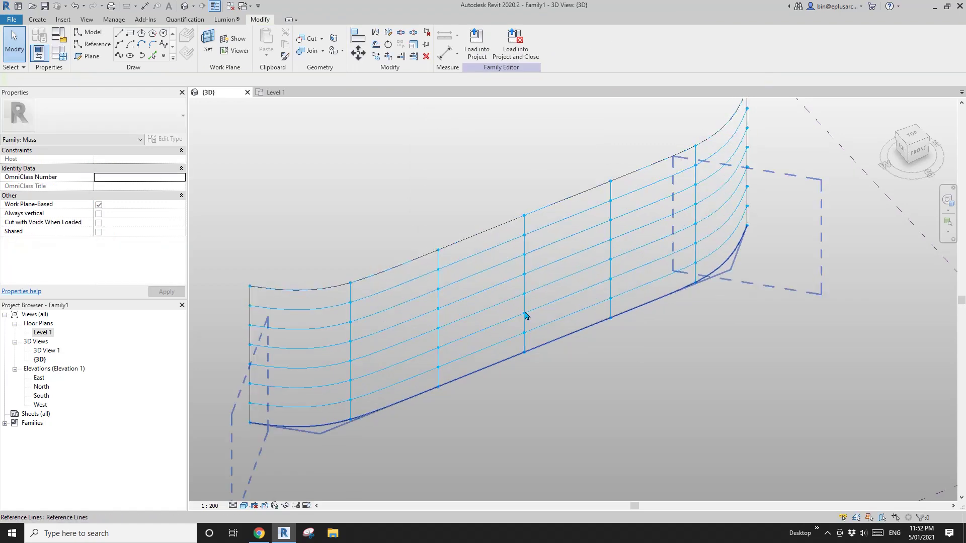
middle_click_drag(525, 317, 536, 300, "shift")
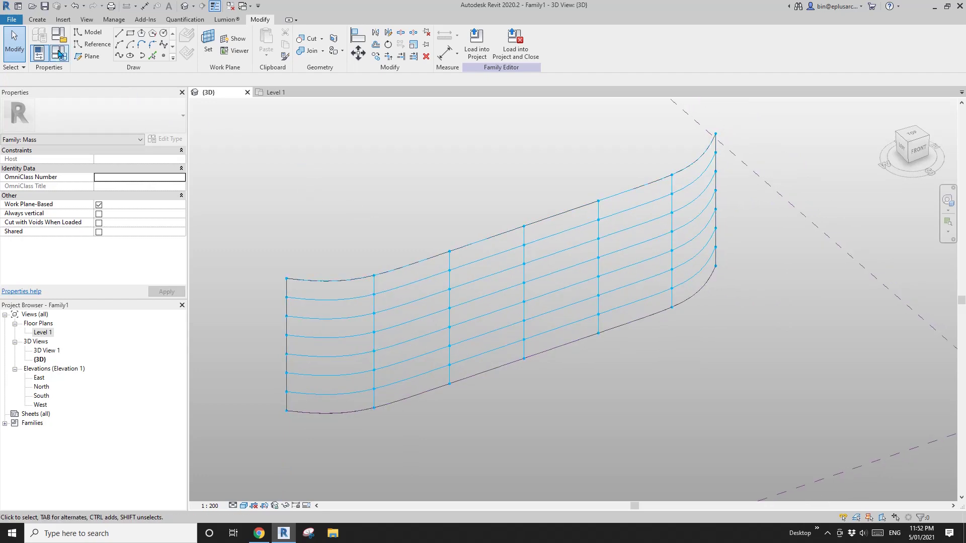
Step: Create a new Generic Model family from an adaptive family template
left_click(11, 19)
left_click(66, 59)
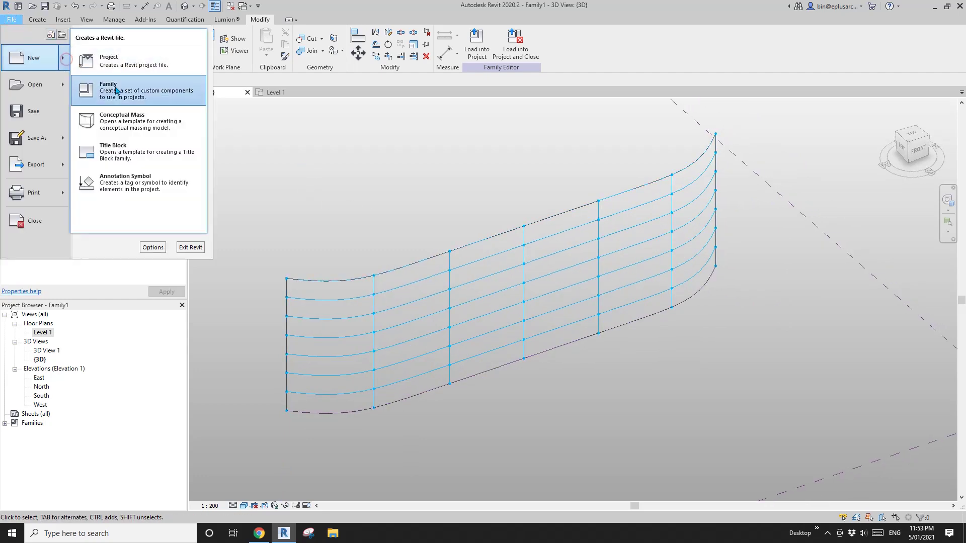
left_click(137, 92)
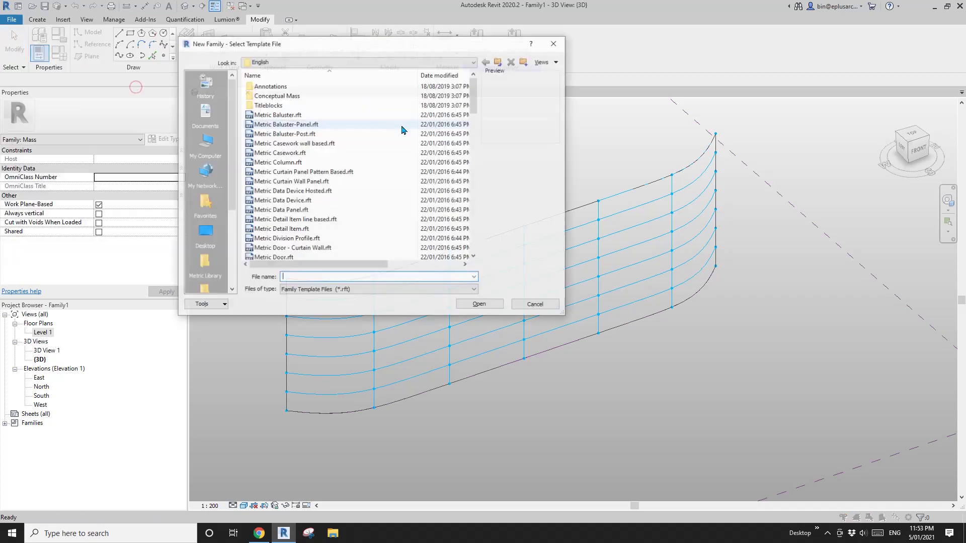
left_click(476, 158)
left_click(334, 219)
left_click(480, 305)
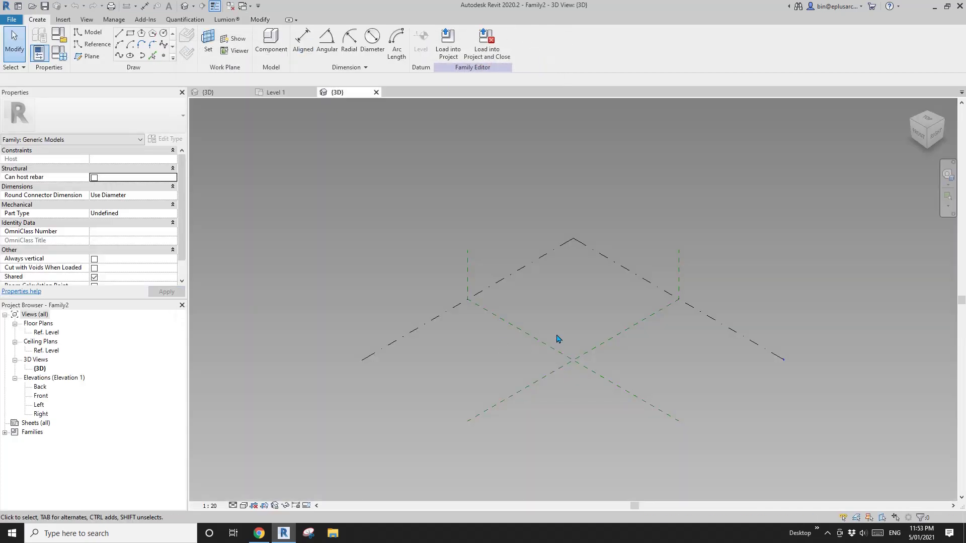
Step: Place seven reference points in a slightly irregular diagonal row on the Ref. Level plane
left_click(163, 56)
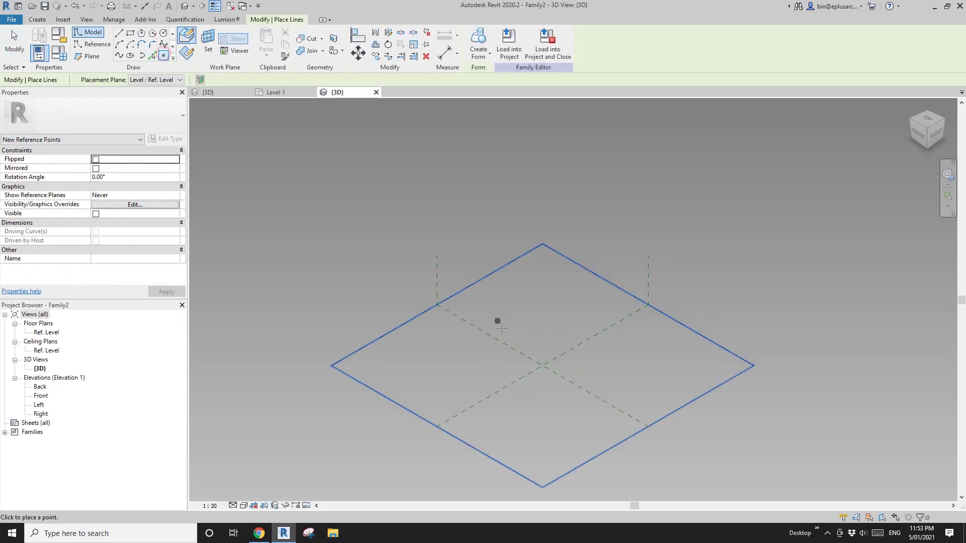
scroll(496, 369, "up", 2)
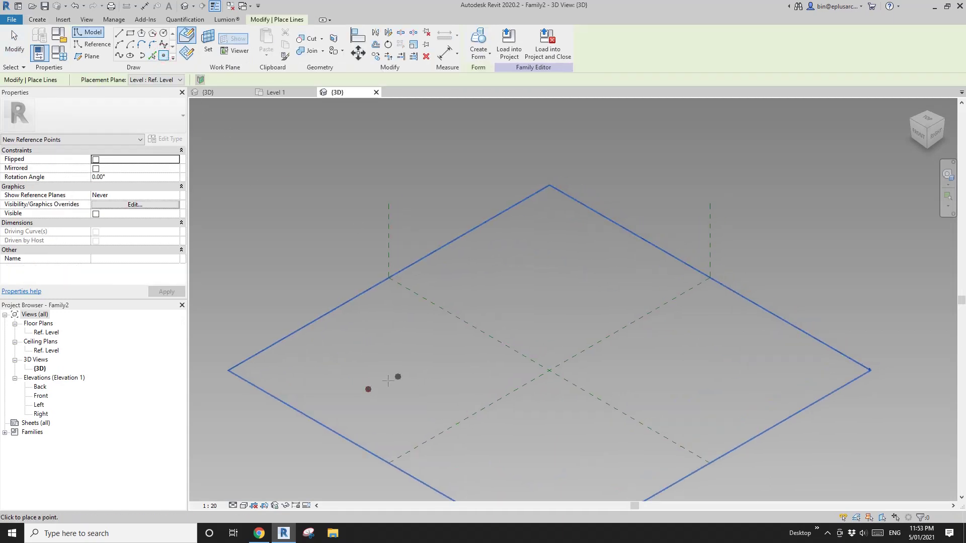
left_click(407, 371)
left_click(436, 354)
left_click(467, 344)
key("Escape")
key("Escape")
Step: Select all seven reference points and copy them vertically upward, working from the right side view
left_click_drag(265, 235, 651, 416)
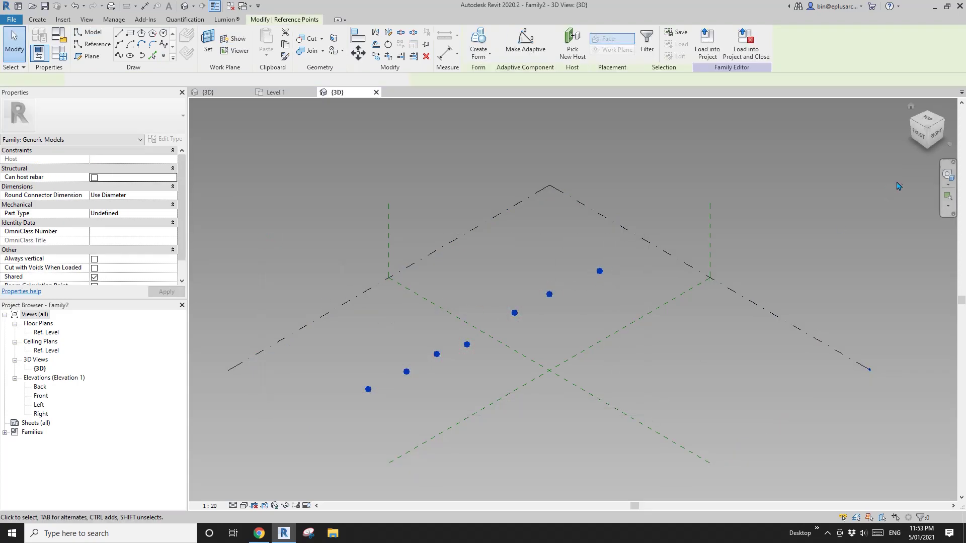
left_click(939, 140)
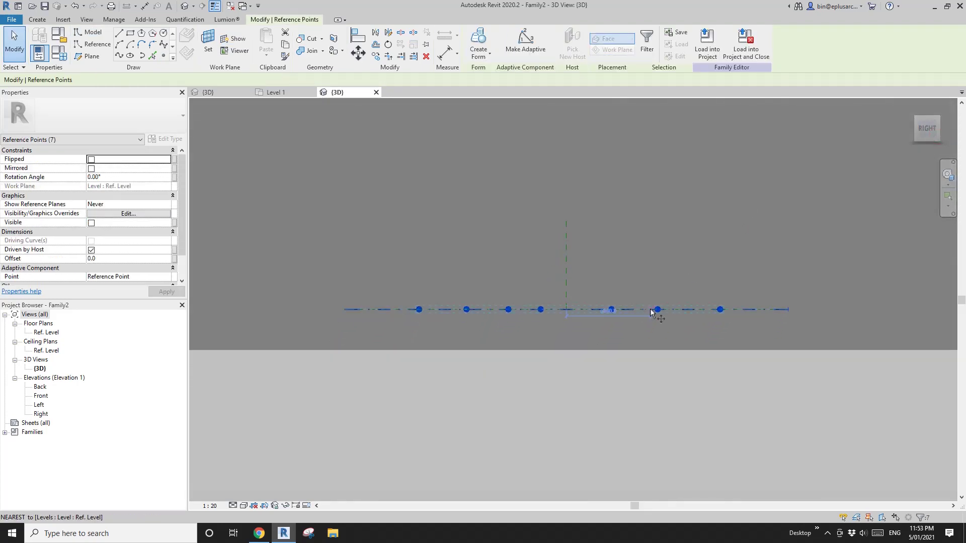
key("c")
key("o")
left_click(640, 310)
left_click(642, 275)
key("Escape")
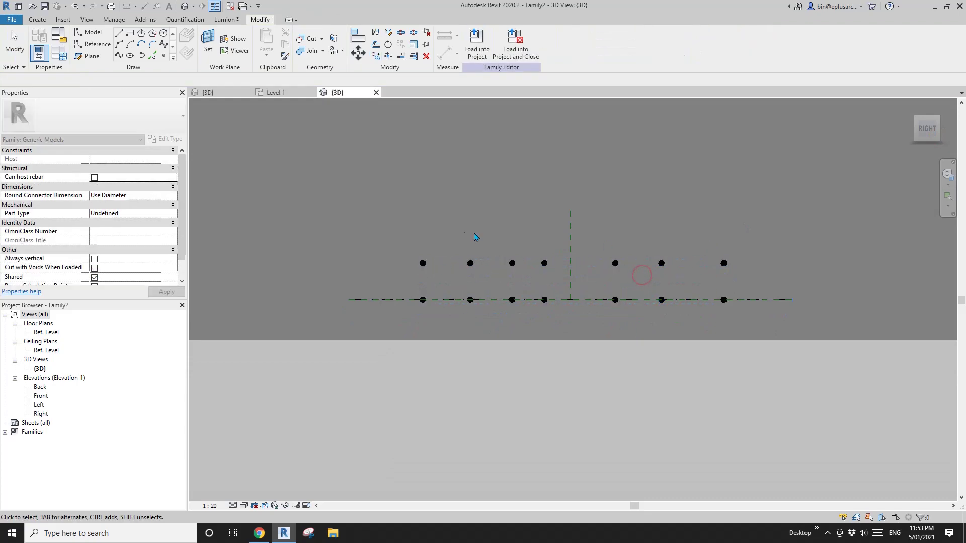
Step: Delete the five intermediate reference points of the lower row, keeping only its two end points
middle_click_drag(641, 276, 549, 376, "shift")
scroll(543, 349, "up", 2)
left_click_drag(555, 336, 479, 308)
key("Delete")
left_click_drag(464, 348, 436, 323)
key("Delete")
left_click_drag(646, 283, 604, 262)
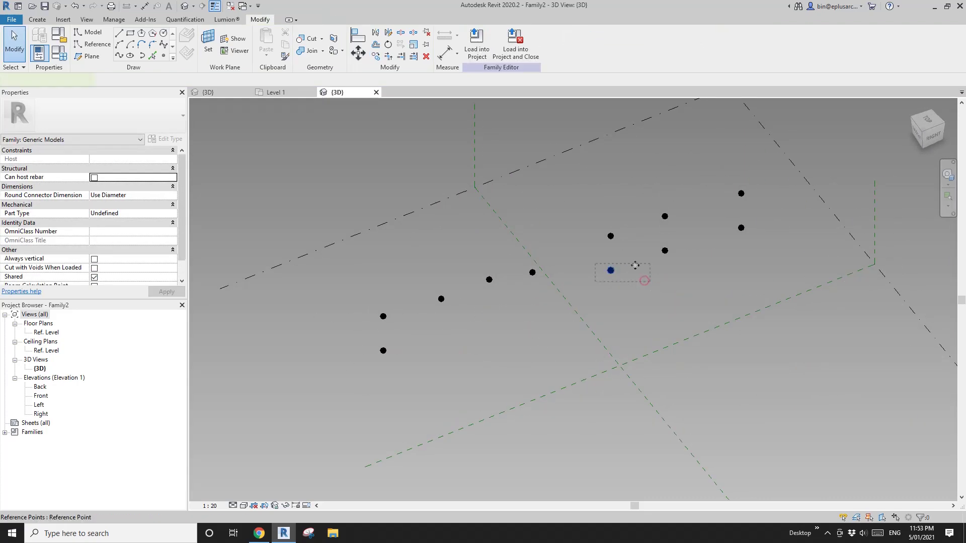
key("Delete")
left_click_drag(680, 265, 658, 242)
key("Delete")
Step: Move the fourth reference point of the upper row slightly towards the fifth
middle_click_drag(656, 297, 595, 284, "shift")
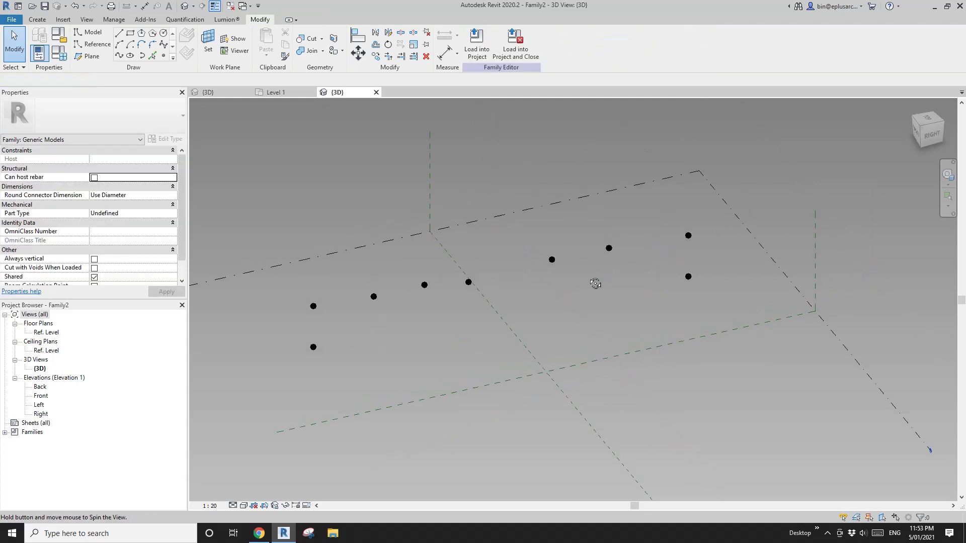
left_click(471, 283)
left_click_drag(490, 281, 504, 277)
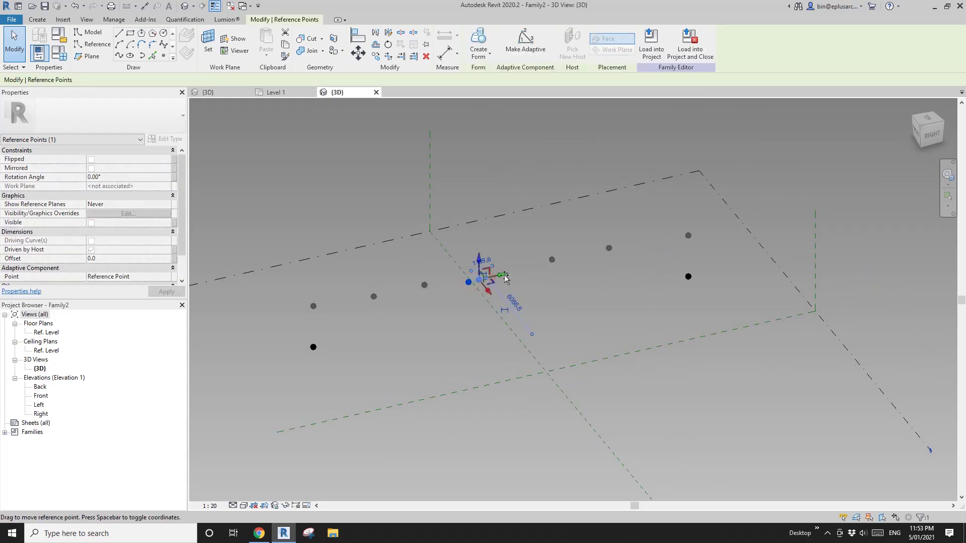
left_click(559, 313)
middle_click_drag(559, 313, 487, 330, "shift")
middle_click_drag(372, 346, 336, 307, "shift")
Step: Create a spline through the seven upper reference points and make it a reference line
left_click_drag(276, 227, 517, 346)
left_click_drag(500, 161, 660, 297, "ctrl")
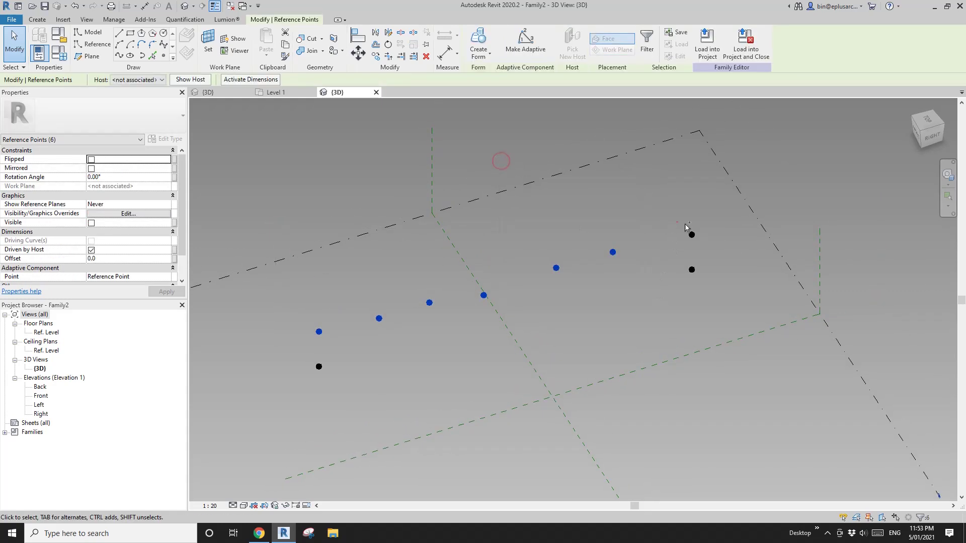
left_click(692, 235, "ctrl")
left_click(119, 55)
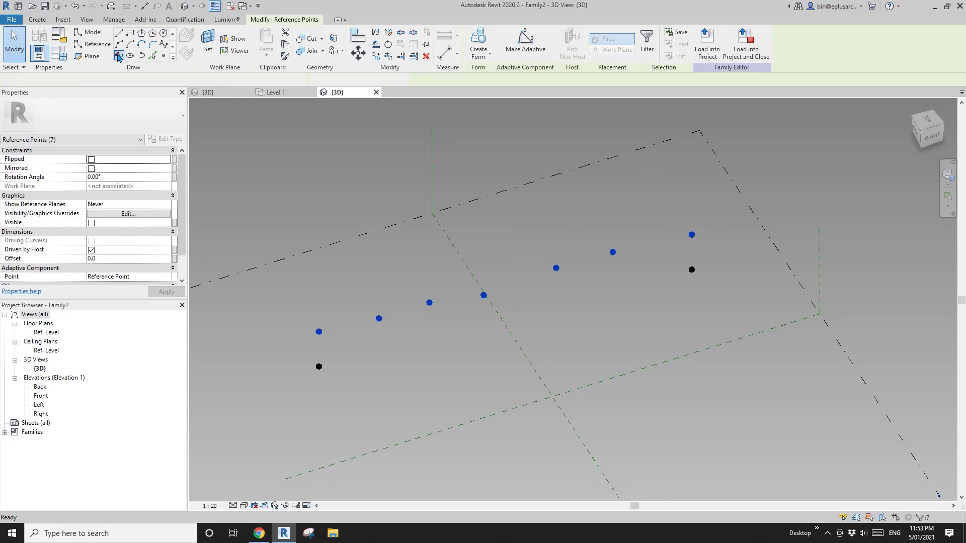
left_click(96, 232)
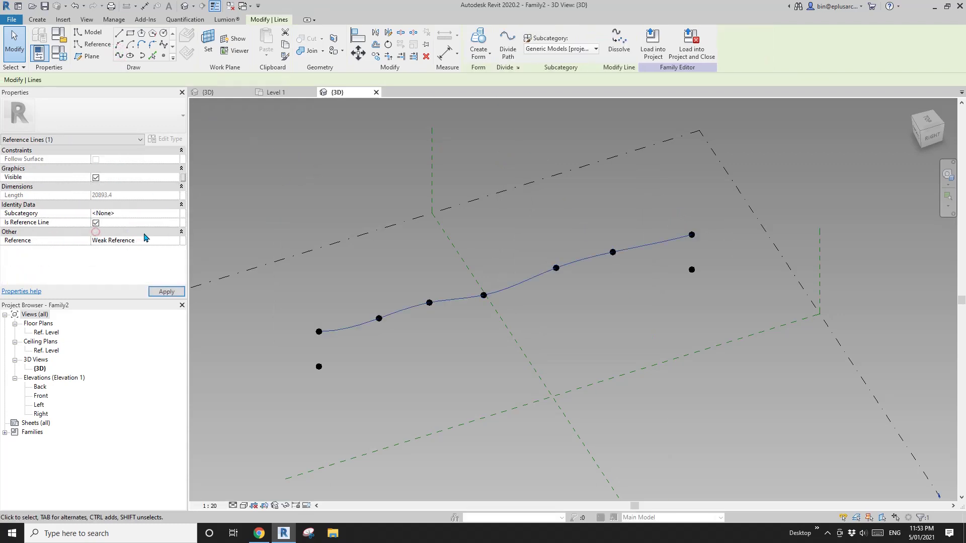
middle_click_drag(416, 255, 418, 297, "shift")
left_click(451, 216)
middle_click_drag(291, 370, 369, 360, "shift")
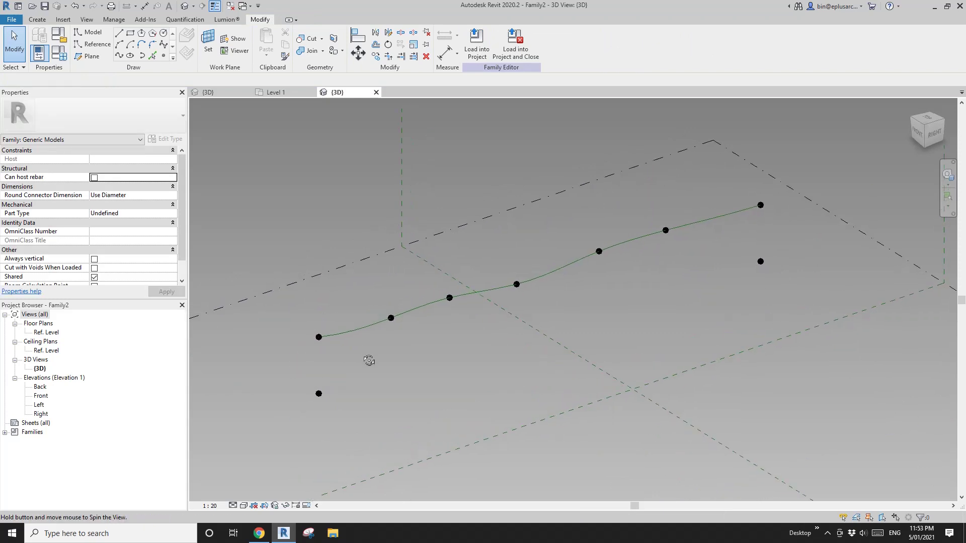
Step: Capture the point layout with Snipping Tool, sketch pen lines below each point on the curve, and return to Revit
left_click(308, 534)
left_click(233, 265)
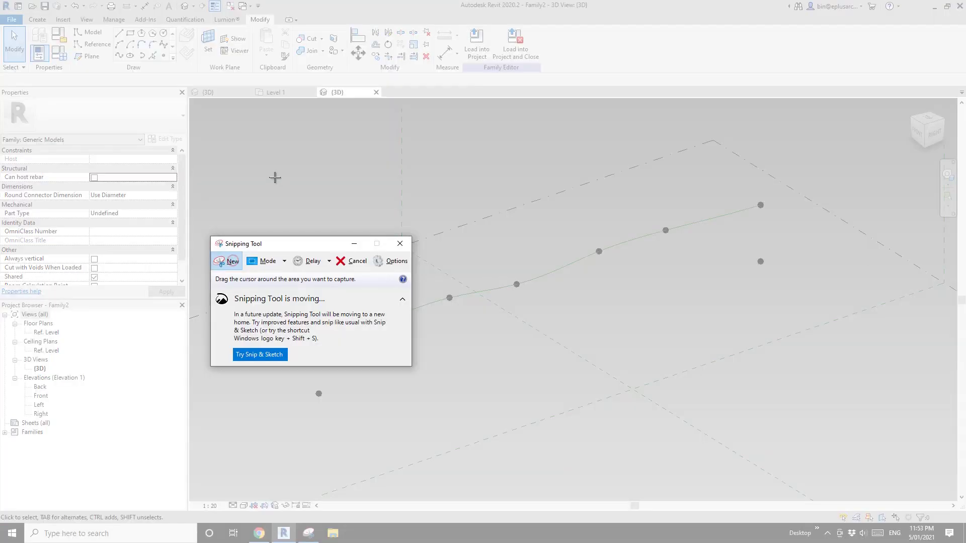
left_click_drag(244, 139, 830, 447)
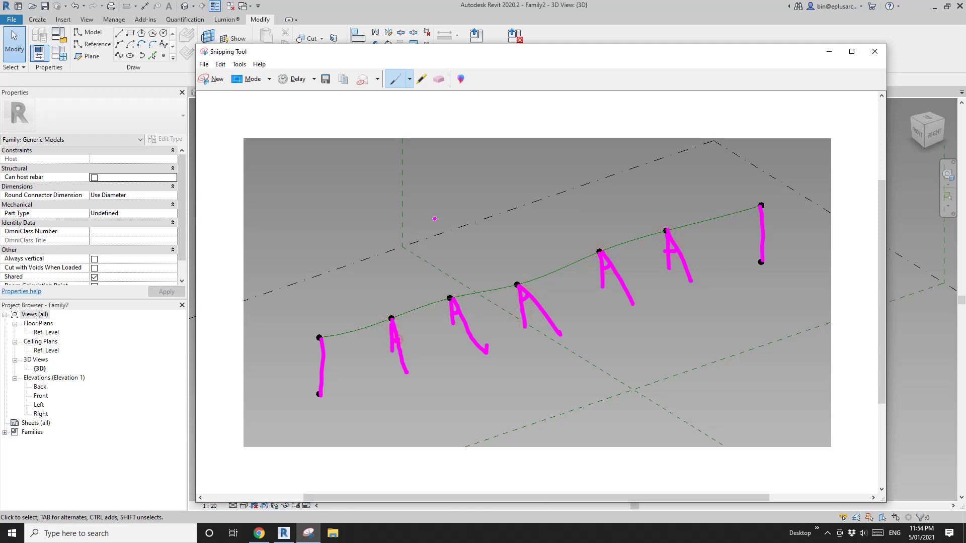
left_click(396, 20)
Step: Select all nine reference points and make them adaptive
scroll(470, 287, "up", 5)
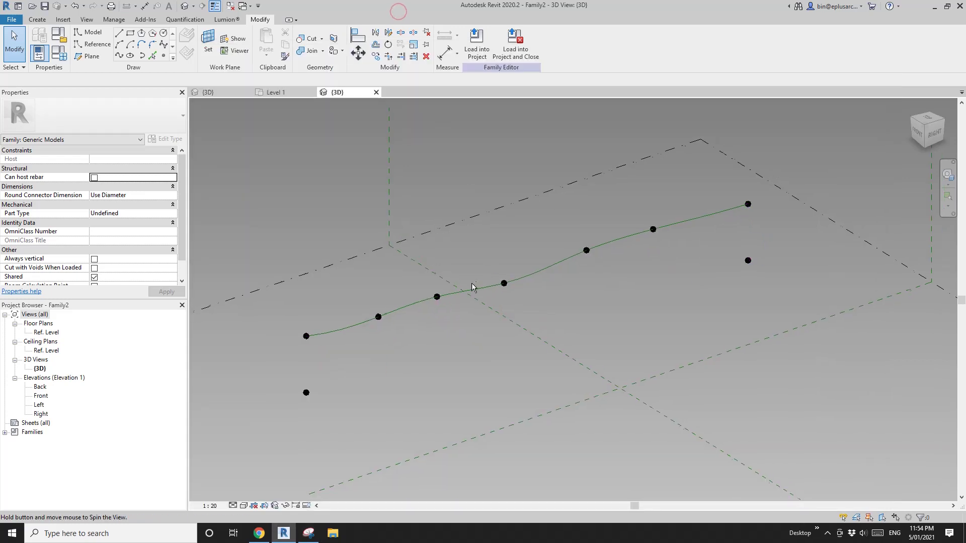
left_click(362, 314)
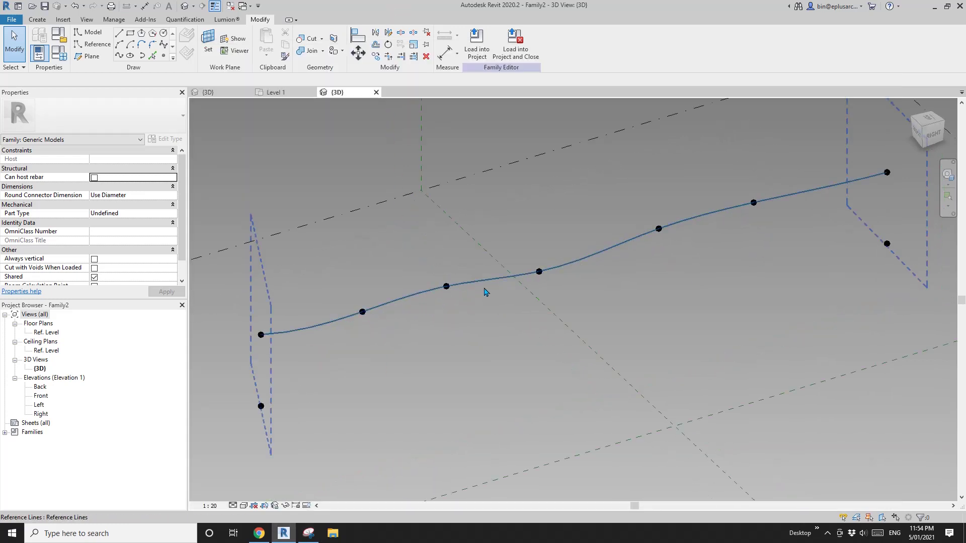
key("Escape")
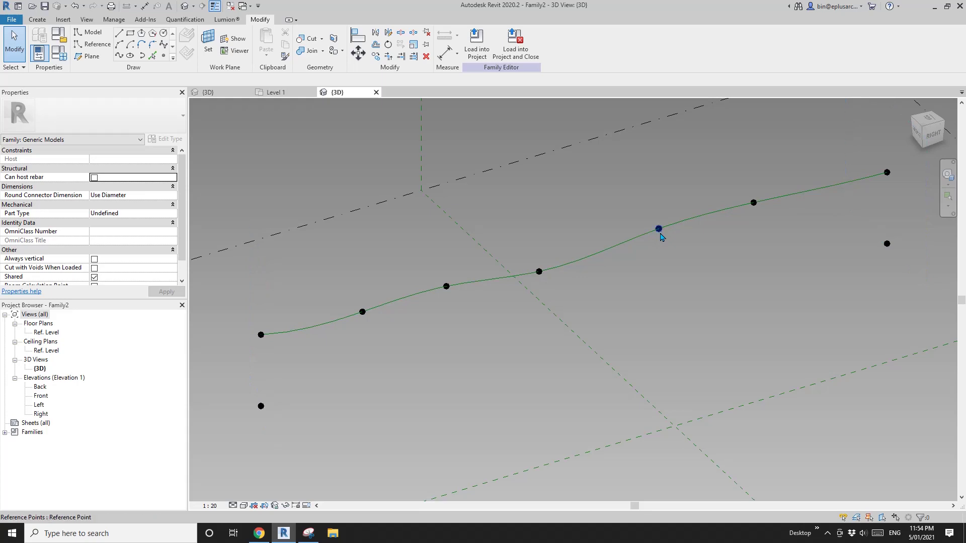
scroll(662, 236, "down", 5)
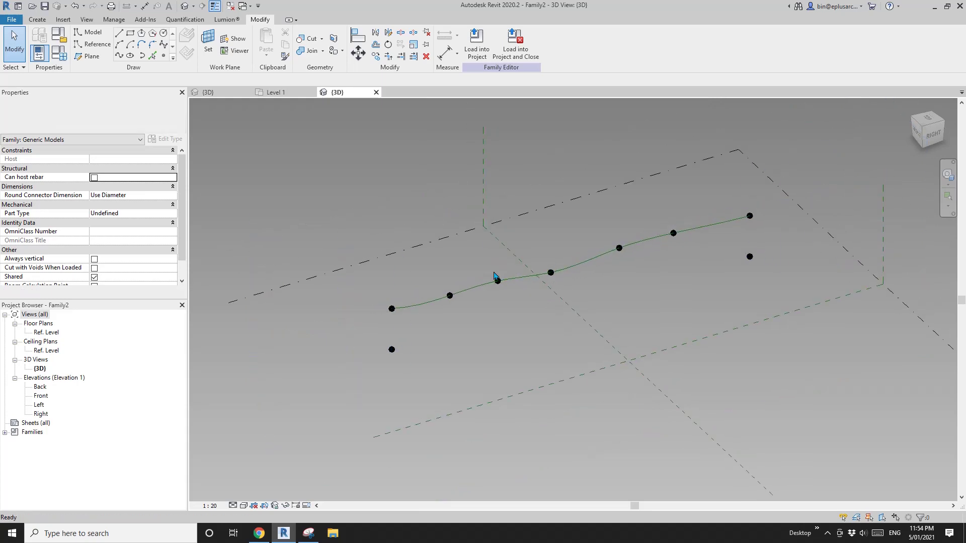
left_click_drag(349, 224, 501, 335)
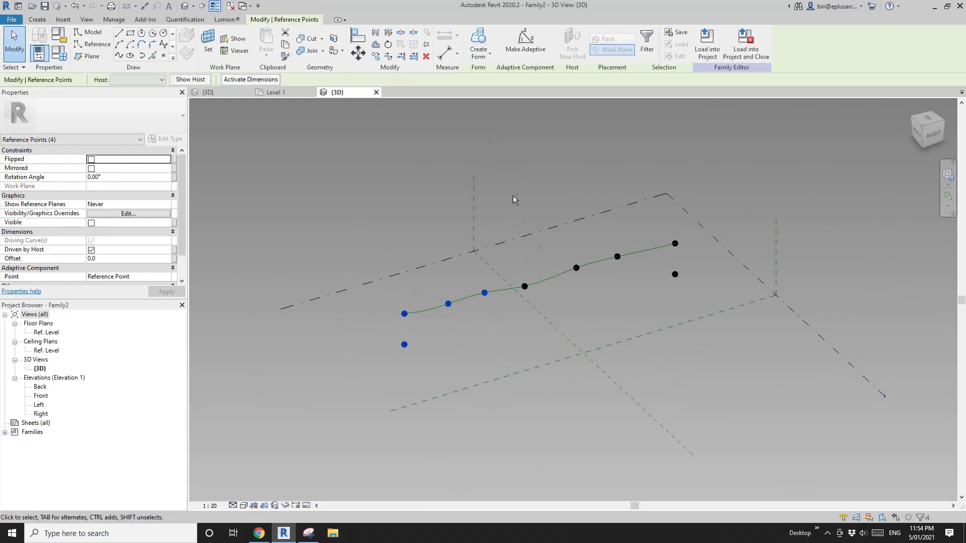
left_click_drag(591, 162, 723, 325, "ctrl")
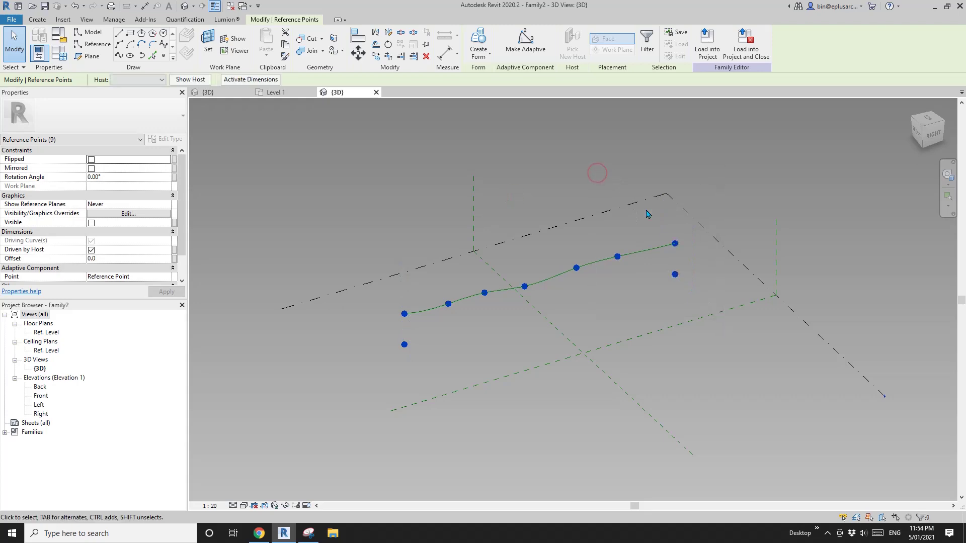
left_click(530, 53)
scroll(554, 261, "down", 1)
left_click(477, 325)
Step: Examine the numbering of the adaptive points around the curve and compare the layout with the annotated snip
scroll(423, 311, "up", 4)
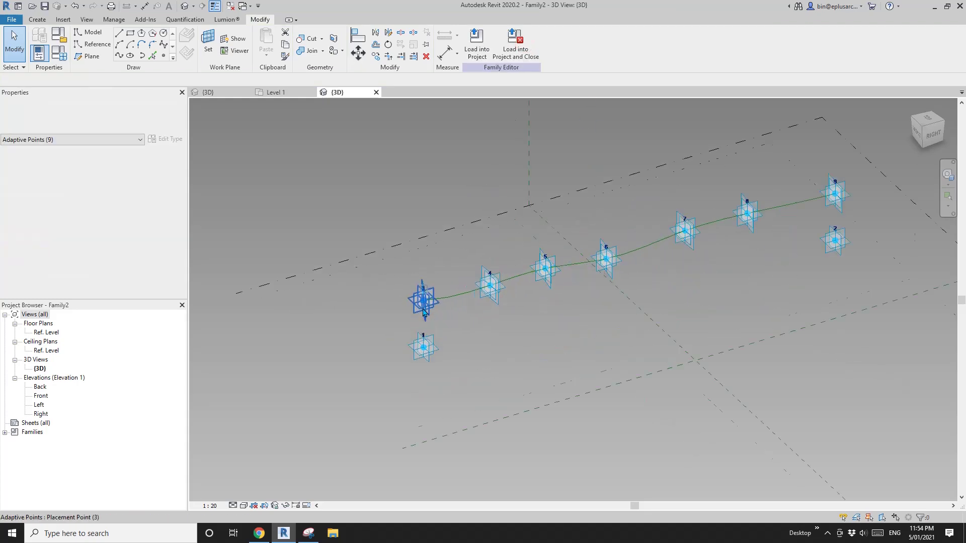
middle_click_drag(758, 249, 749, 263)
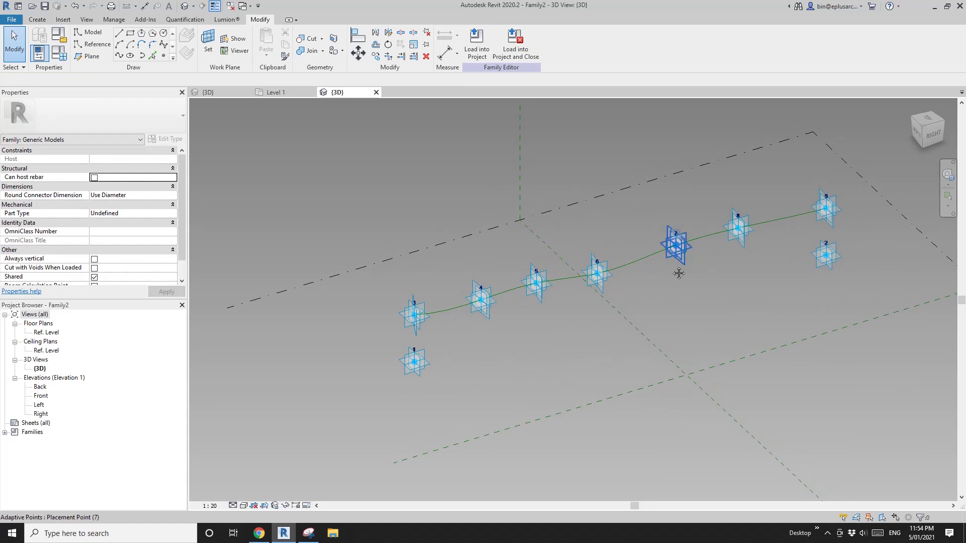
middle_click_drag(654, 269, 606, 326)
middle_click_drag(353, 241, 348, 243)
middle_click_drag(443, 229, 482, 242, "shift")
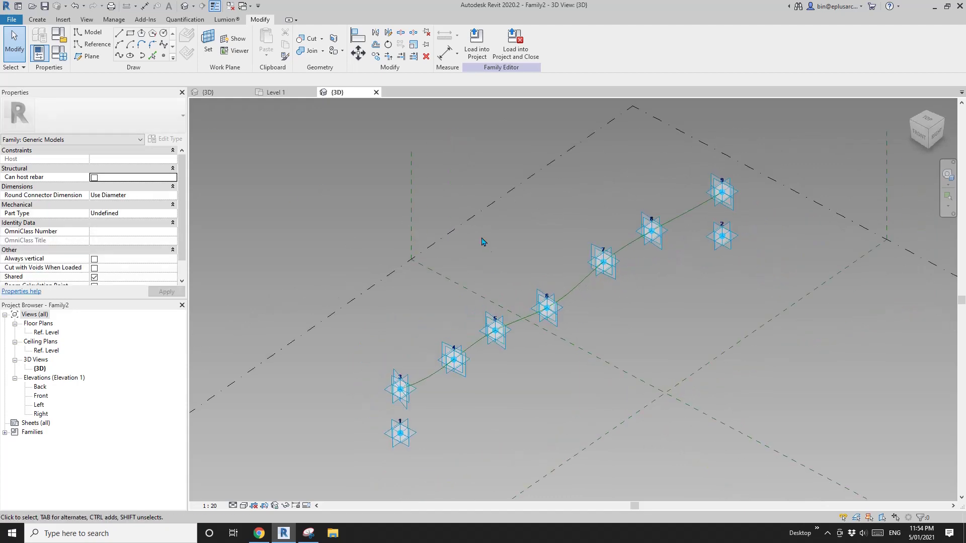
left_click(316, 536)
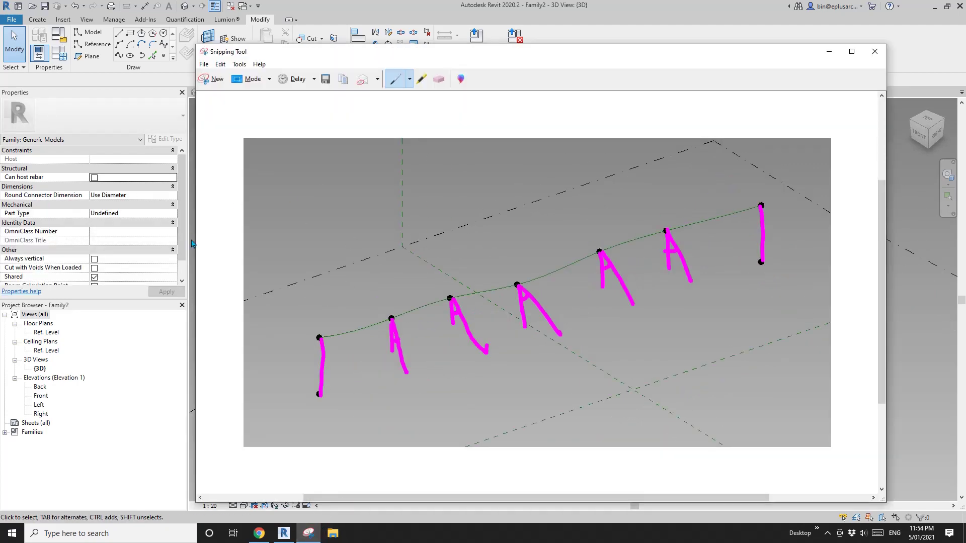
left_click(888, 229)
middle_click_drag(524, 307, 454, 294, "shift")
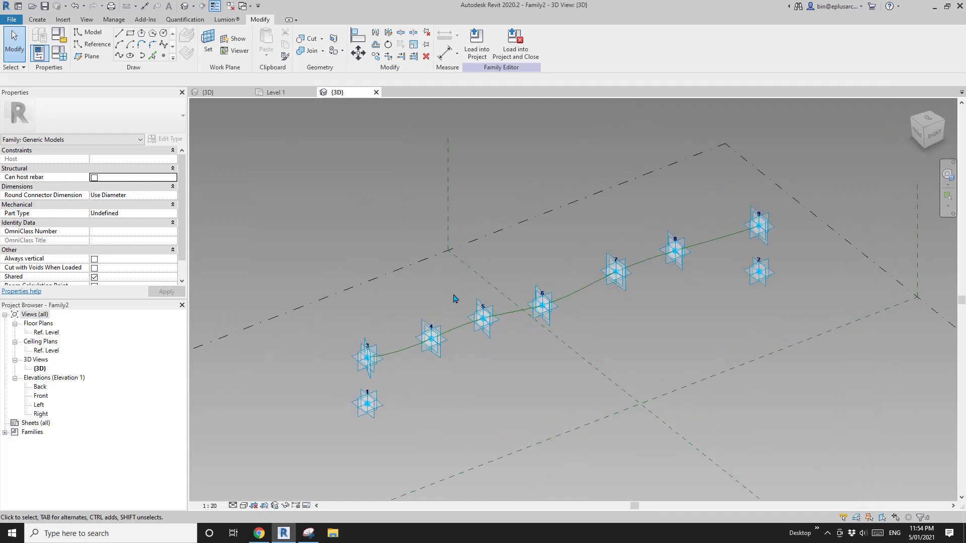
Step: Place a reference point on the spline between adaptive points 3 and 4
scroll(454, 294, "up", 2)
left_click(163, 57)
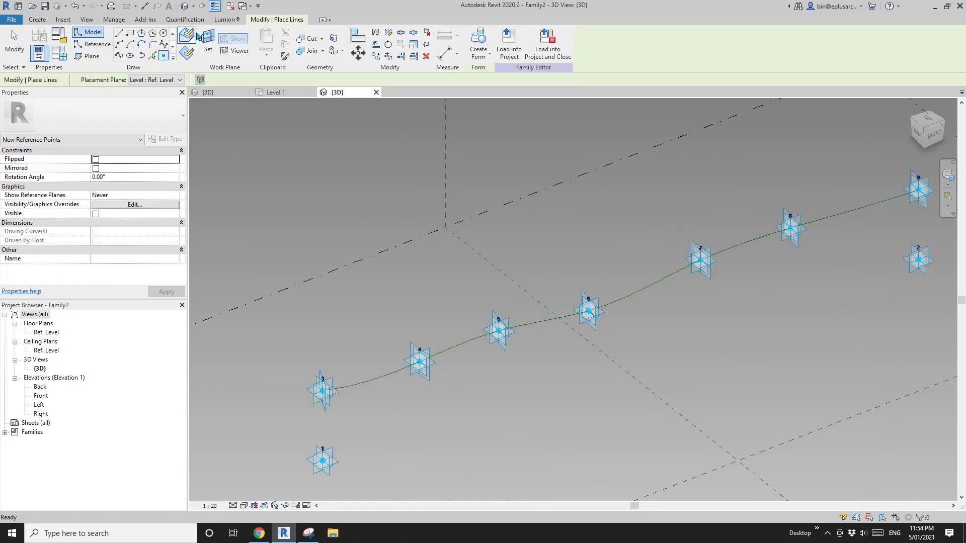
middle_click_drag(456, 238, 453, 168)
scroll(379, 298, "up", 2)
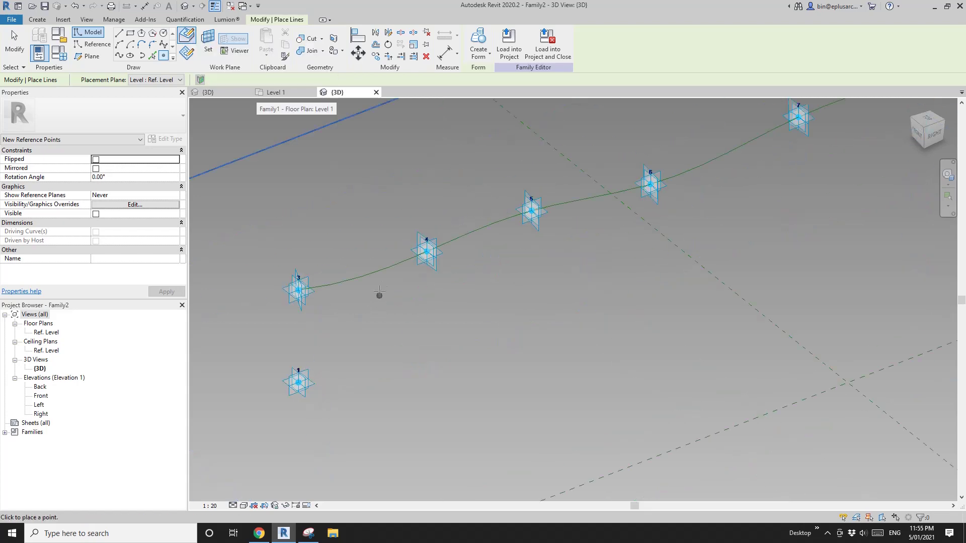
left_click(385, 270)
scroll(427, 276, "down", 2)
middle_click_drag(427, 276, 463, 323)
key("Escape")
left_click(374, 305)
key("Escape")
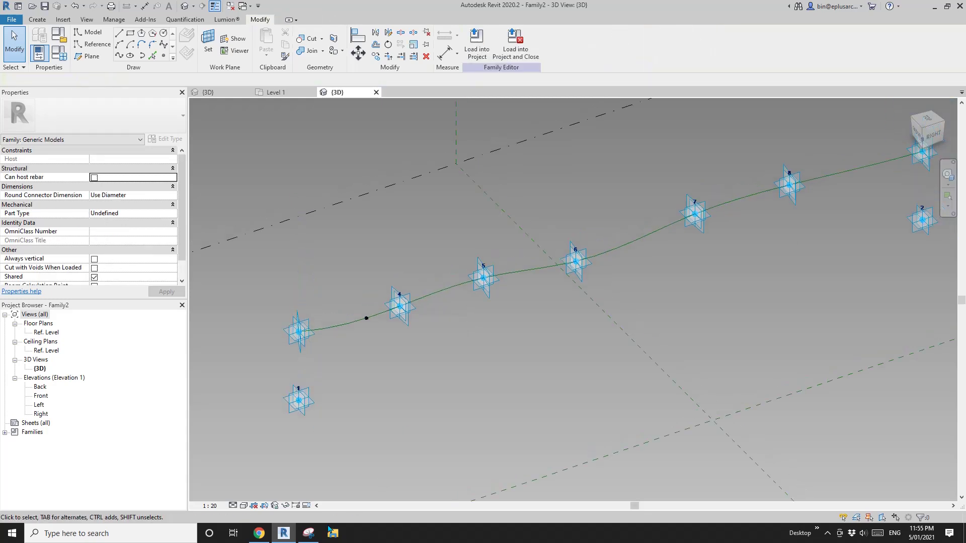
Step: Check the annotated snip of the point layout and compare it with the start of the curve in the family
left_click(309, 533)
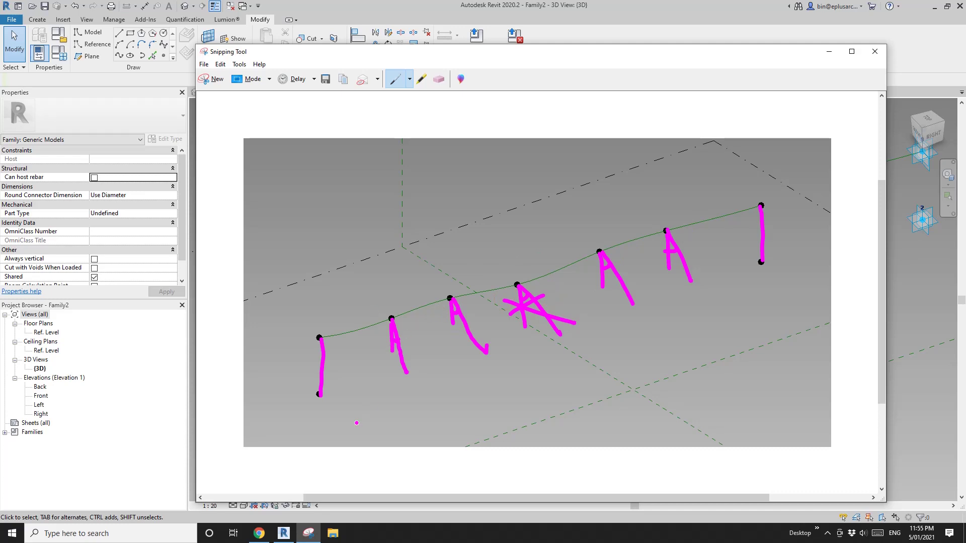
left_click(289, 537)
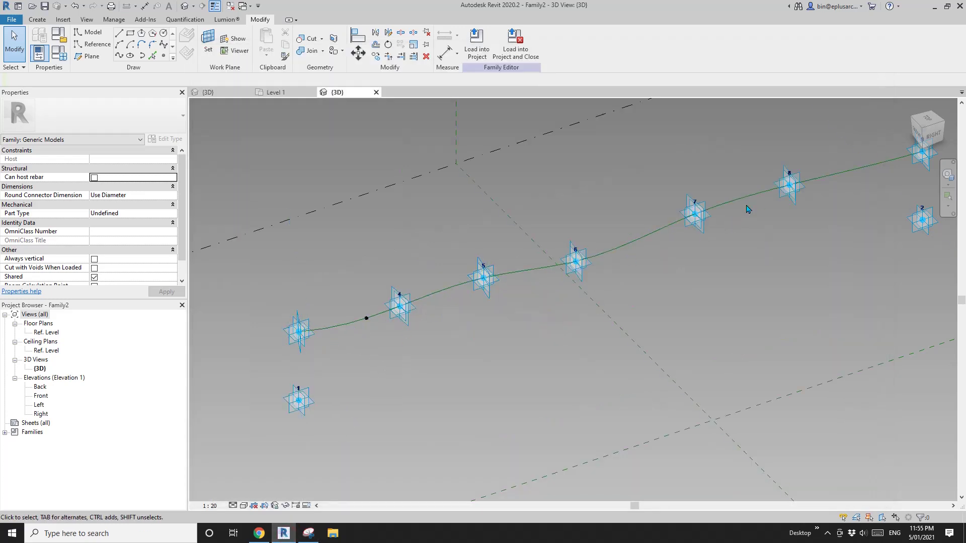
middle_click_drag(504, 278, 462, 295)
scroll(329, 337, "up", 1)
middle_click_drag(338, 344, 365, 327)
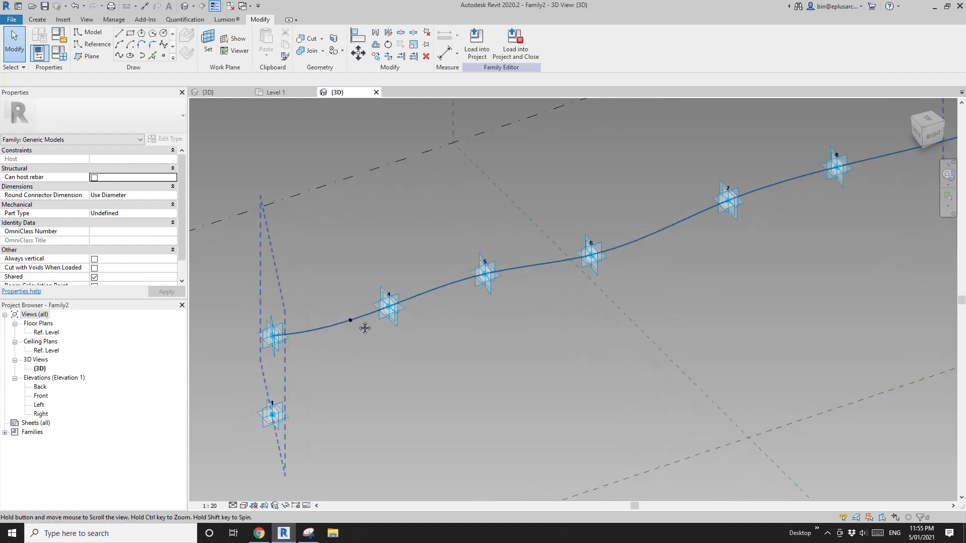
left_click(351, 321)
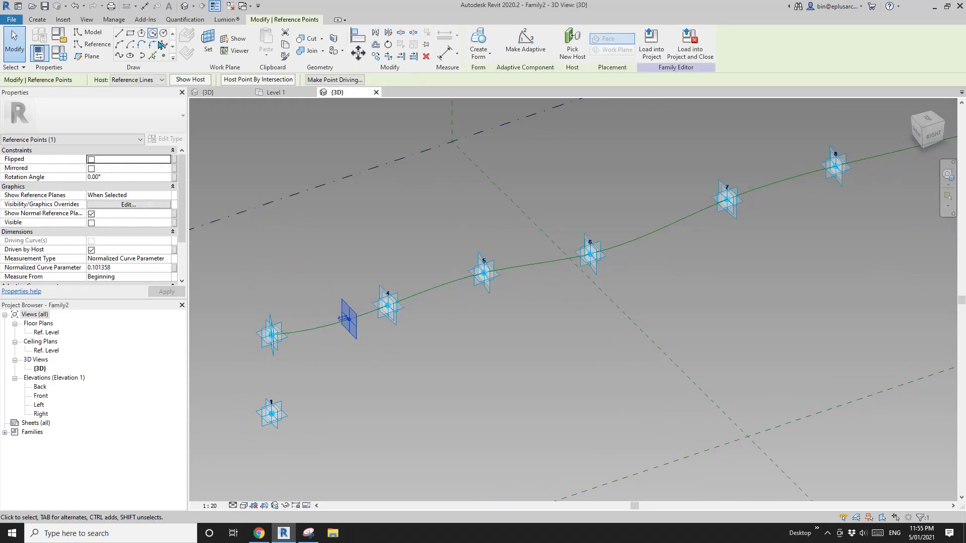
left_click(94, 45)
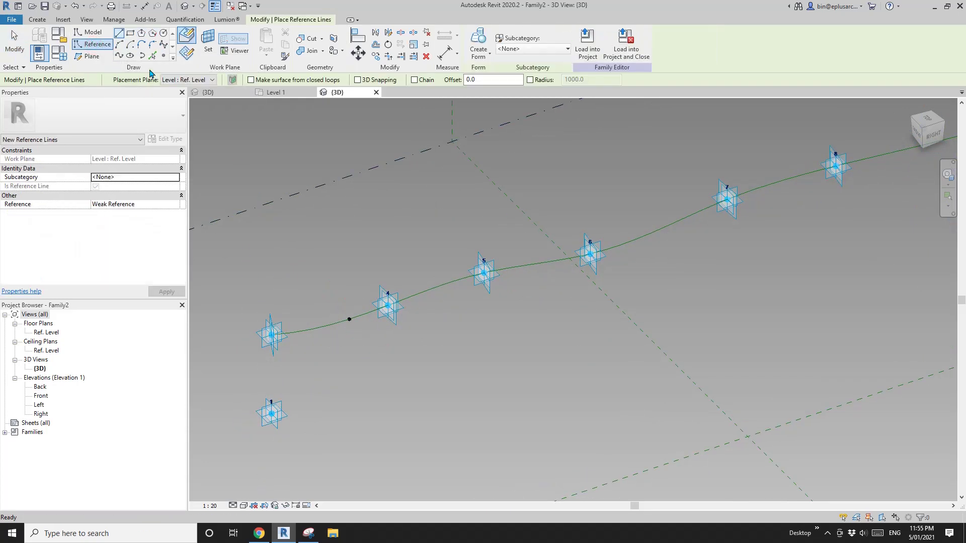
left_click(164, 55)
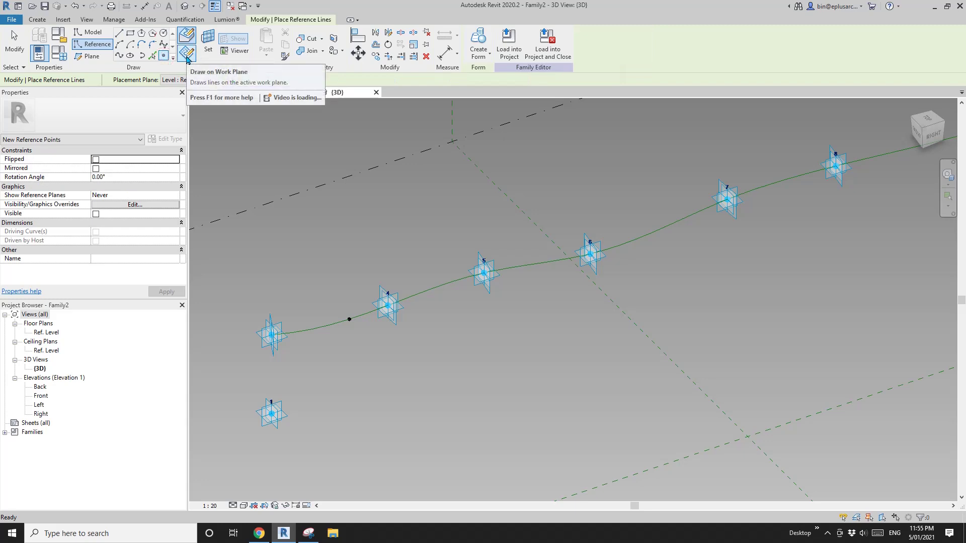
key("Escape")
key("Escape")
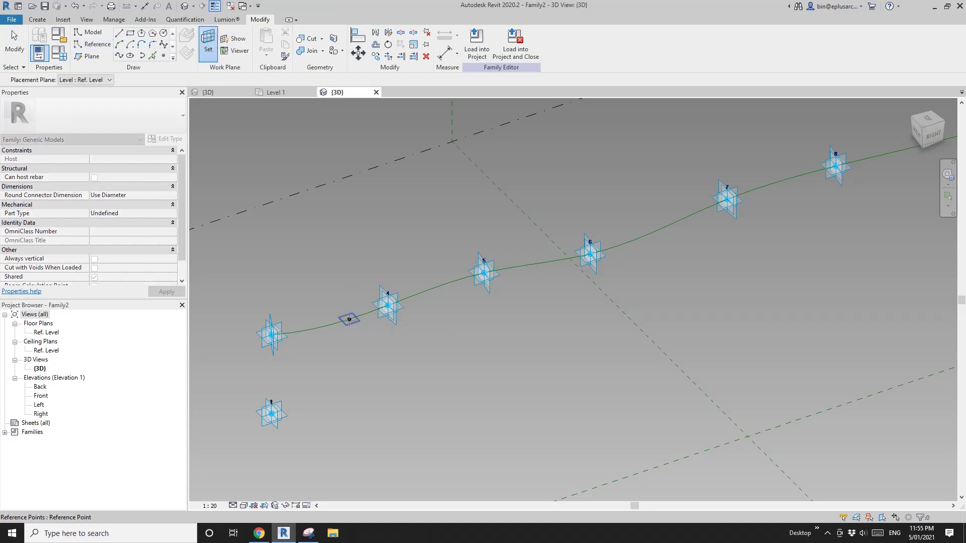
Step: Set the horizontal plane of the reference point between adaptive points 3 and 4 as work plane and place a new point hosted there
key("Return")
left_click(350, 320)
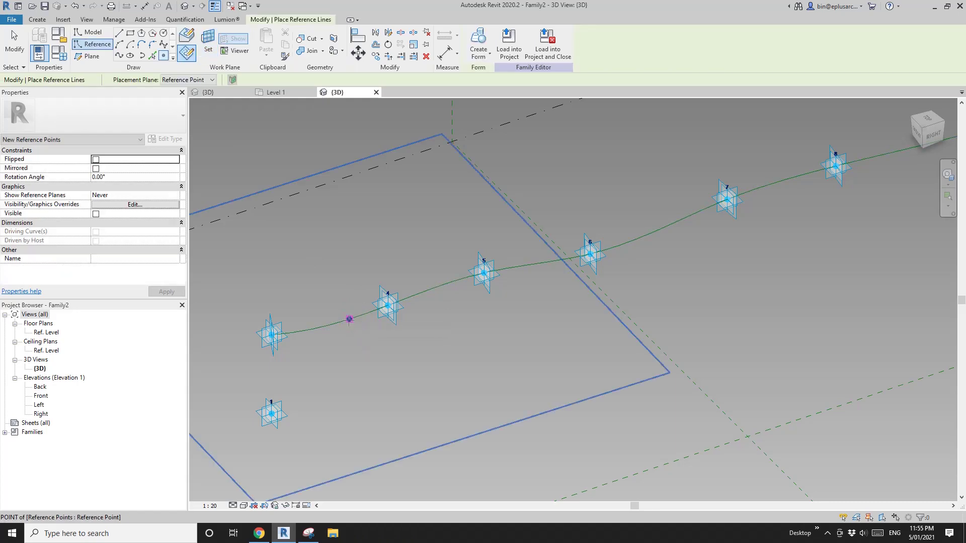
left_click(521, 301)
key("Escape")
key("Escape")
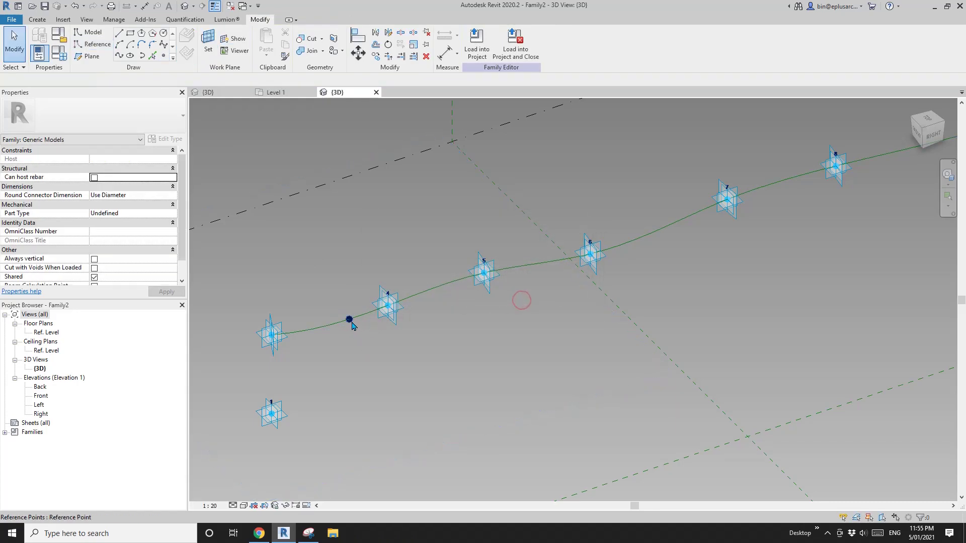
Step: Move the newly hosted reference point vertically to about 2380 mm below its host point on the spline
left_click(350, 321)
middle_click_drag(358, 367, 468, 264)
left_click_drag(464, 253, 458, 346)
middle_click_drag(508, 341, 454, 354, "shift")
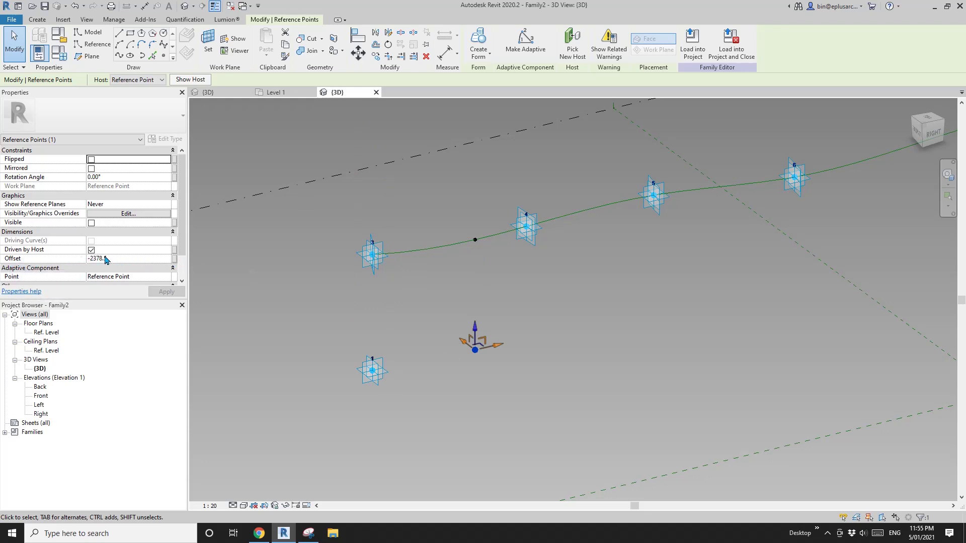
Step: Associate the lowered point's Offset with a new instance family parameter named HN
left_click(174, 259)
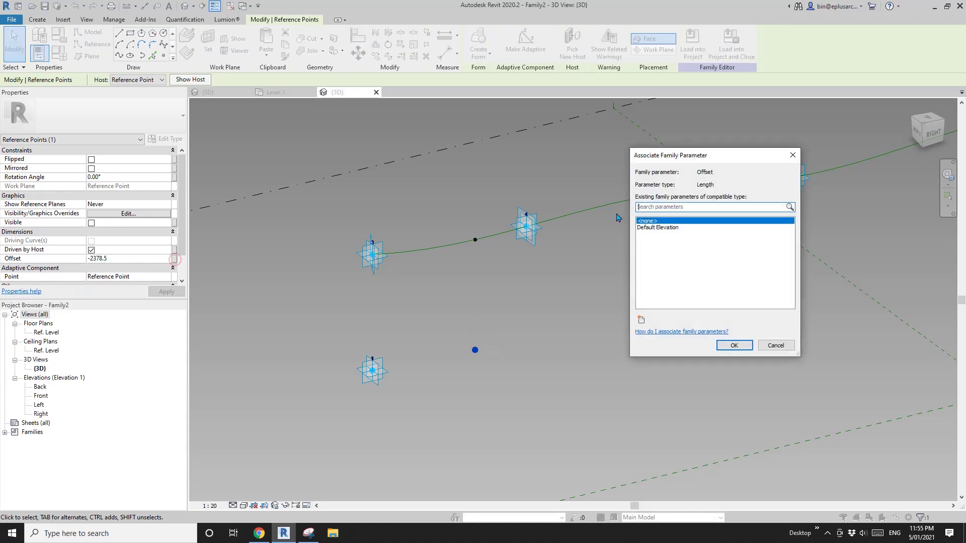
left_click(643, 320)
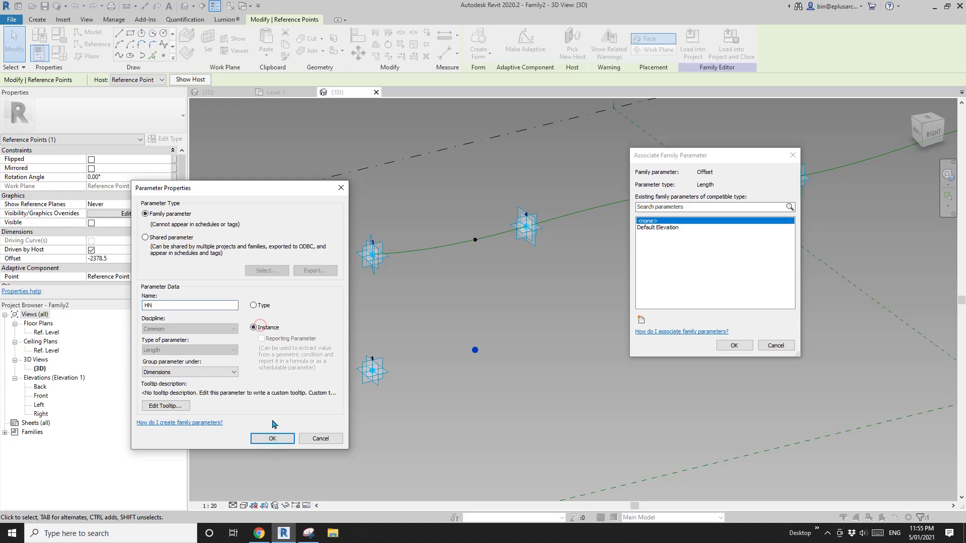
left_click(272, 438)
left_click(735, 346)
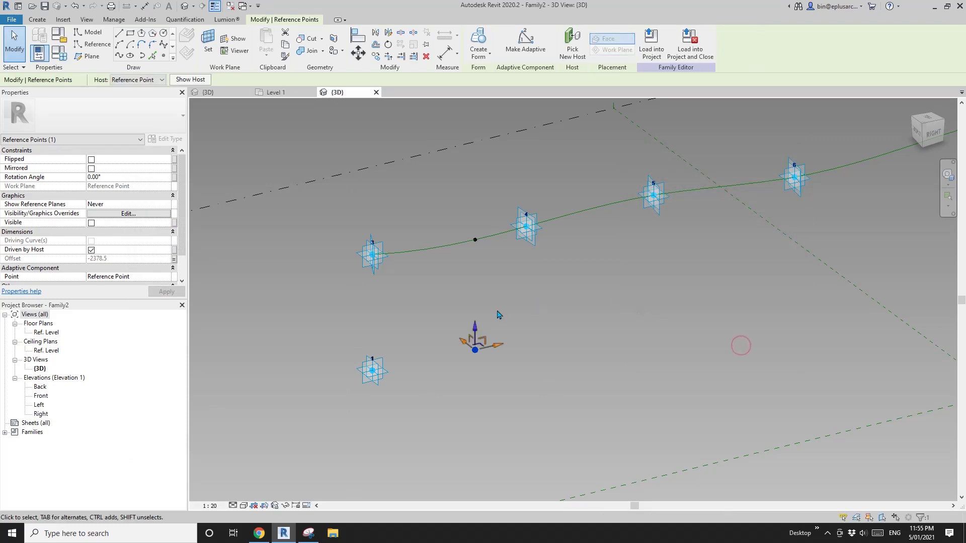
middle_click_drag(479, 311, 563, 293)
middle_click_drag(488, 304, 472, 291, "shift")
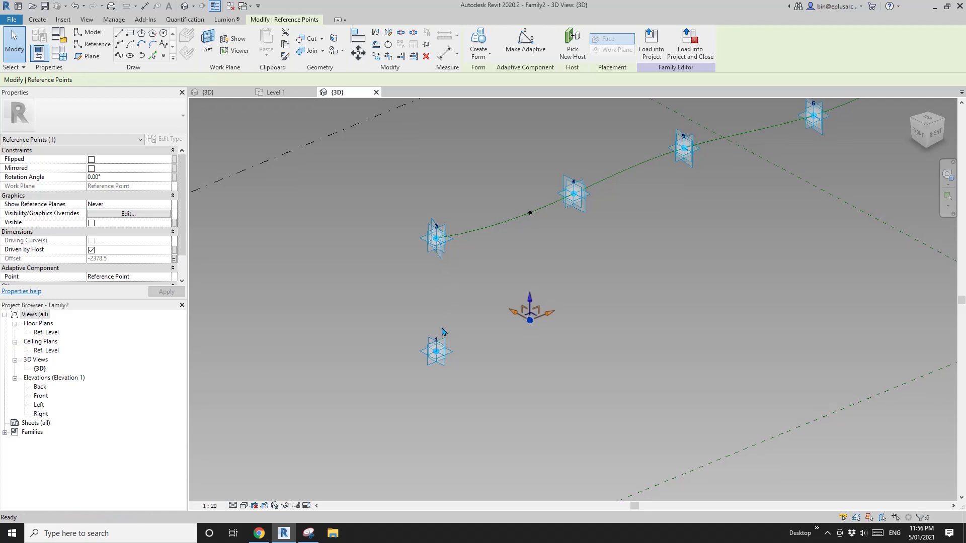
key("d")
key("i")
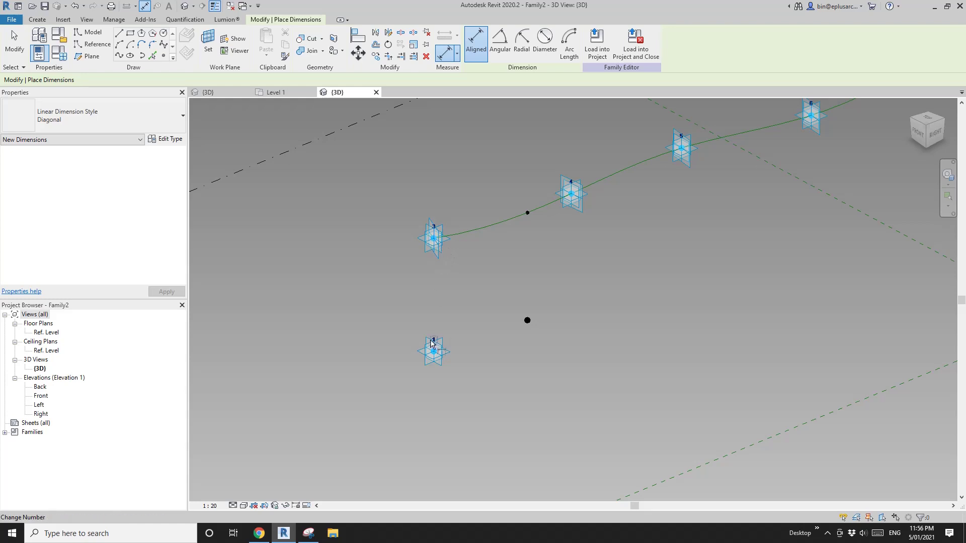
middle_click_drag(435, 268, 453, 277)
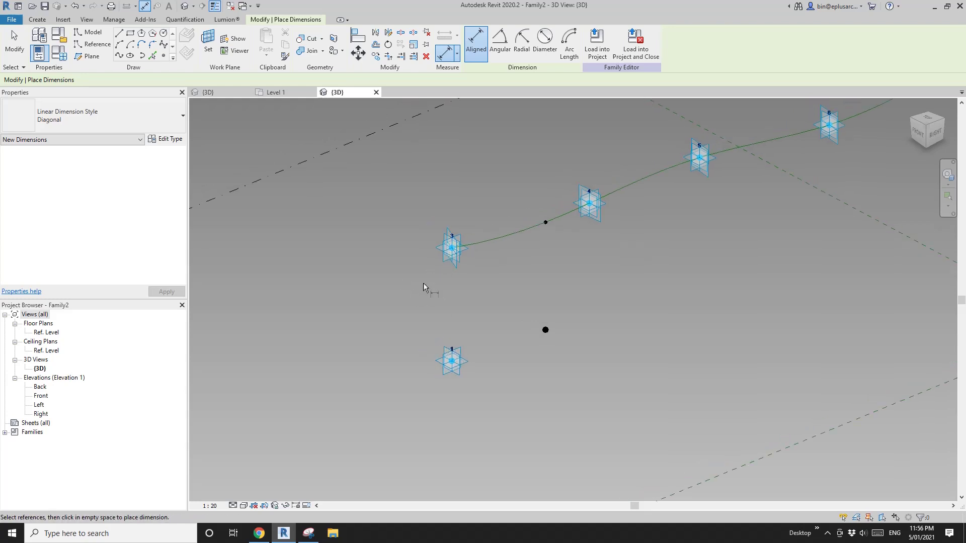
key("Escape")
key("Escape")
Step: Connect adaptive points 3 and 1 with a spline set as a reference line, and tick that segment off on the annotated snip
left_click(452, 245)
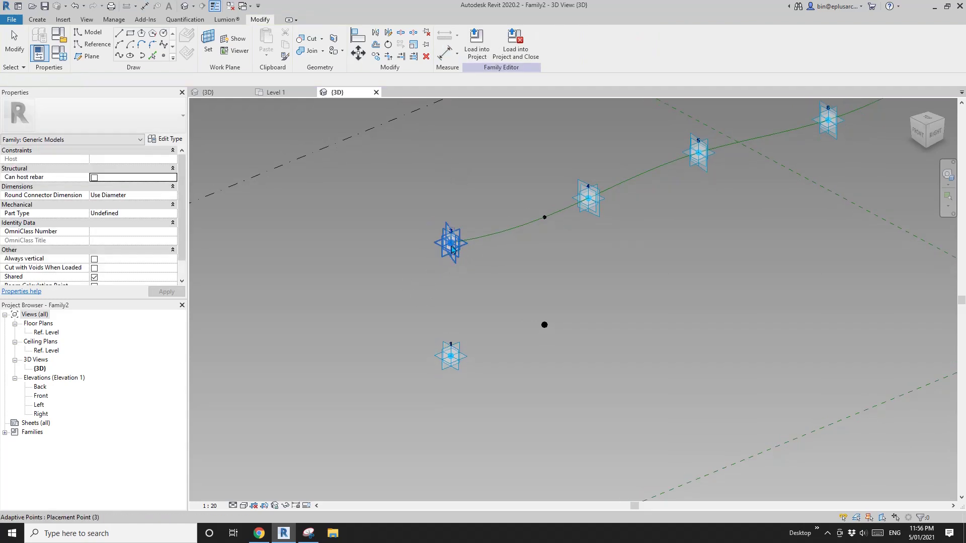
left_click(455, 357, "ctrl")
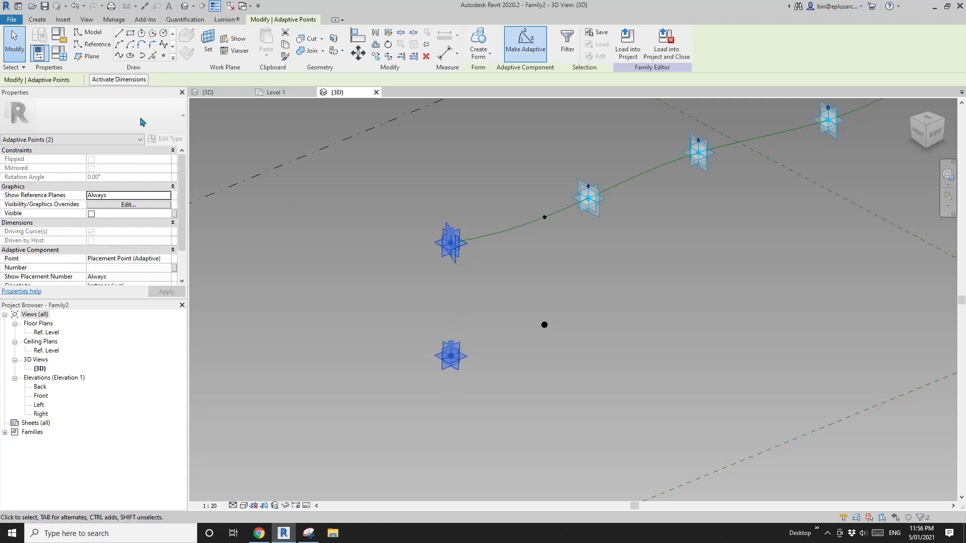
left_click(119, 57)
left_click(96, 232)
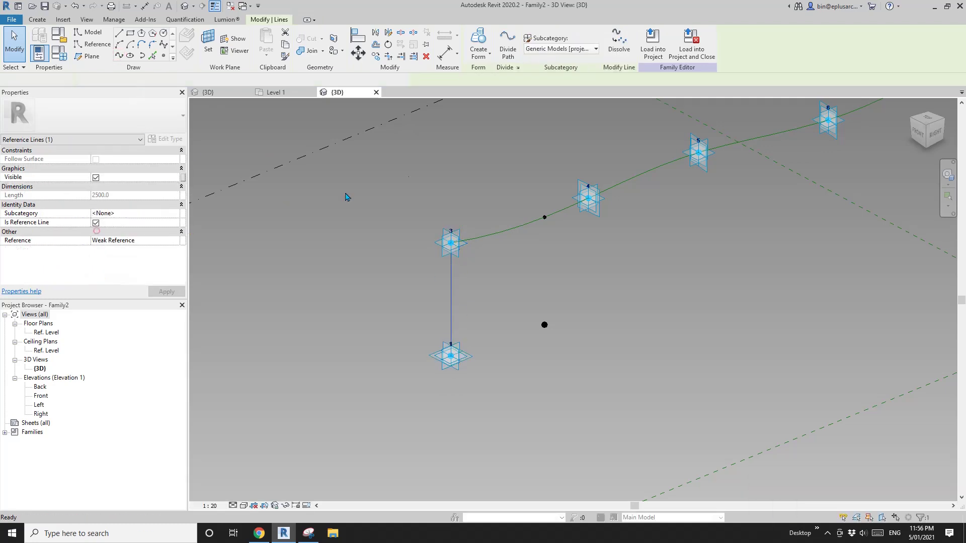
left_click(493, 157)
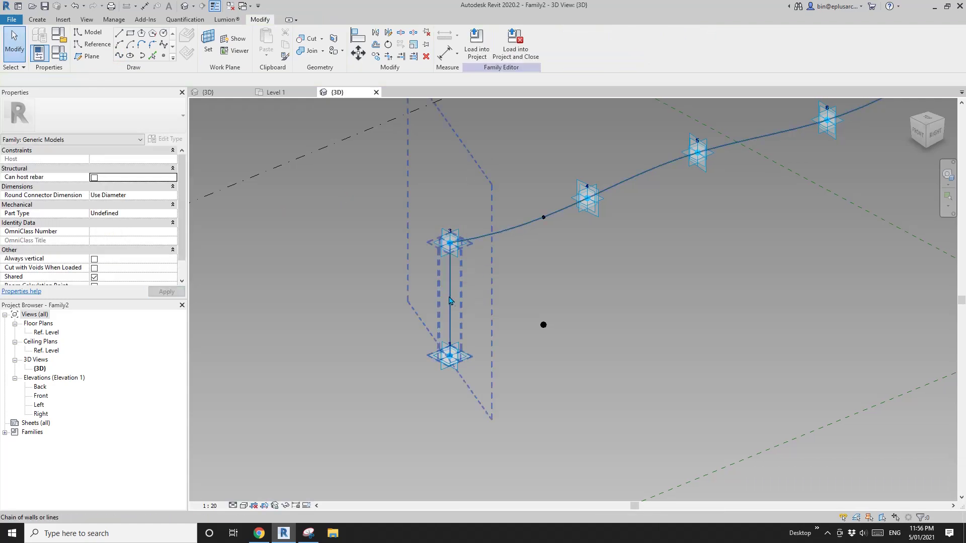
scroll(451, 302, "down", 2)
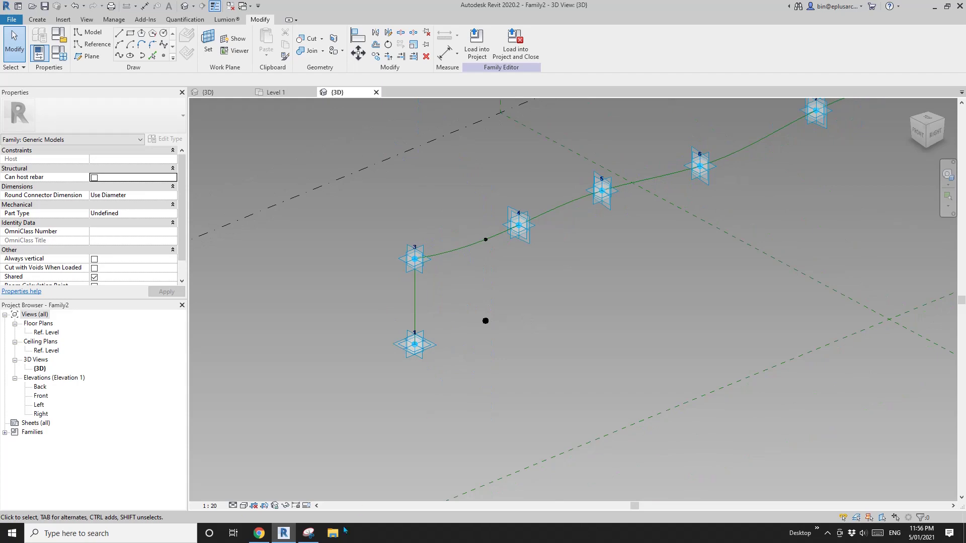
left_click(310, 533)
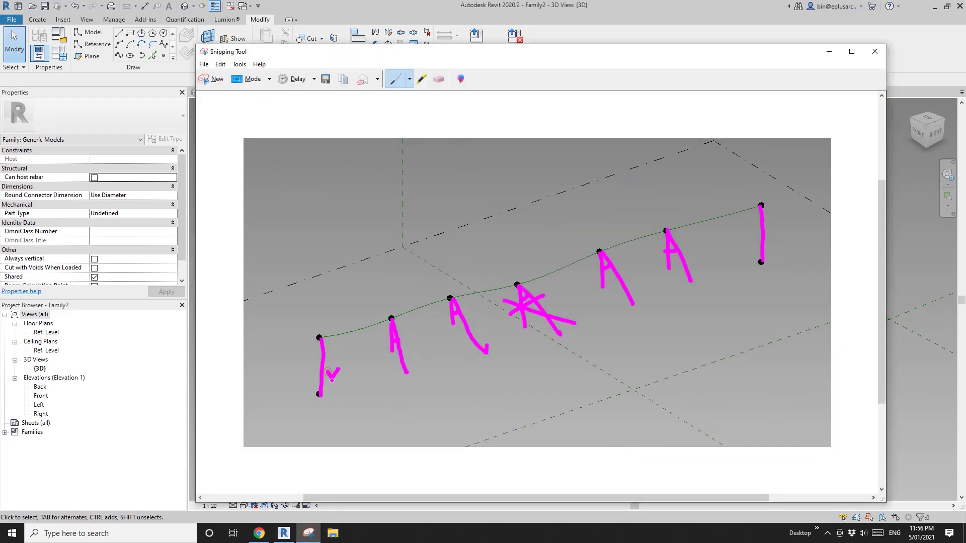
left_click(914, 276)
Step: Connect adaptive points 9 and 2 at the far end of the curve with a spline reference line
scroll(816, 280, "down", 2)
middle_click_drag(926, 189, 677, 298)
scroll(720, 246, "up", 1)
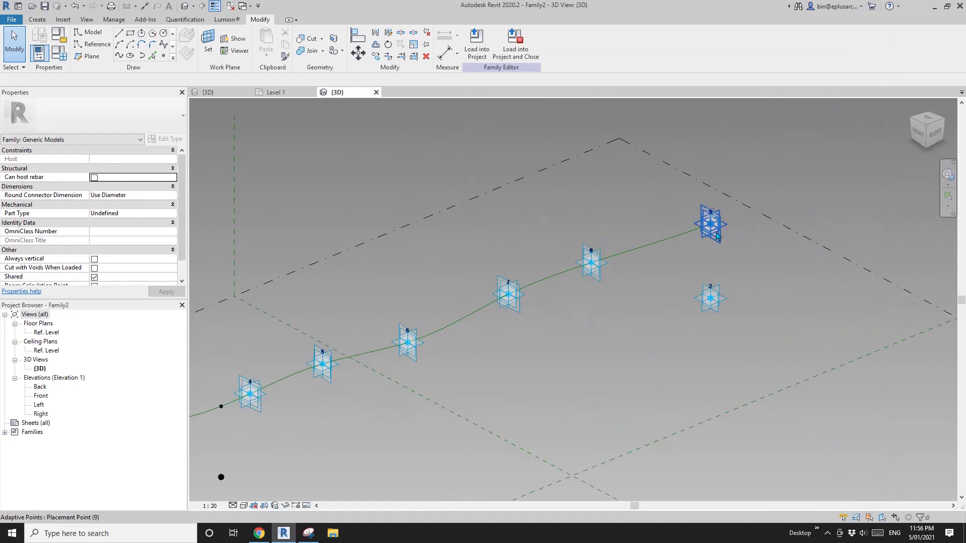
left_click(716, 233)
left_click(714, 303, "ctrl")
left_click(119, 56)
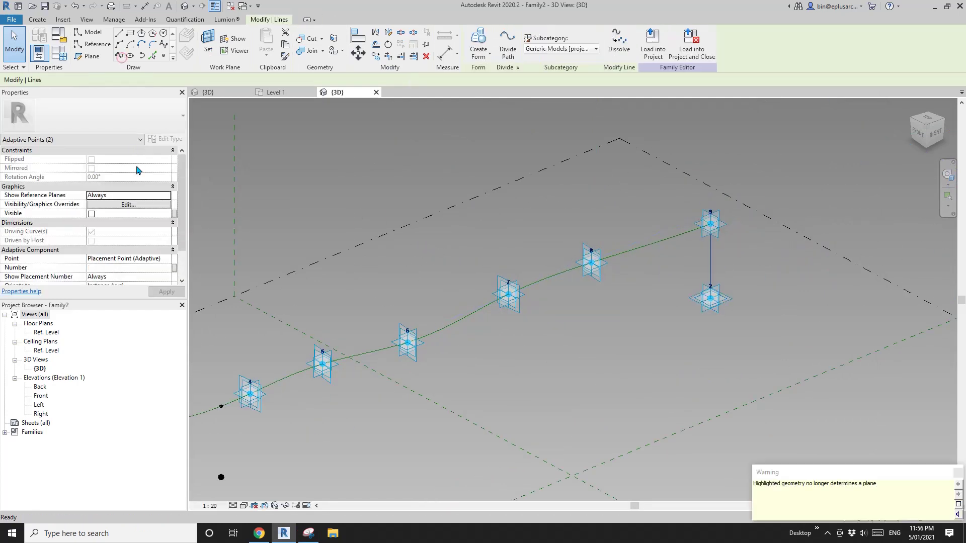
middle_click_drag(477, 220, 758, 116)
scroll(758, 115, "down", 1)
key("Escape")
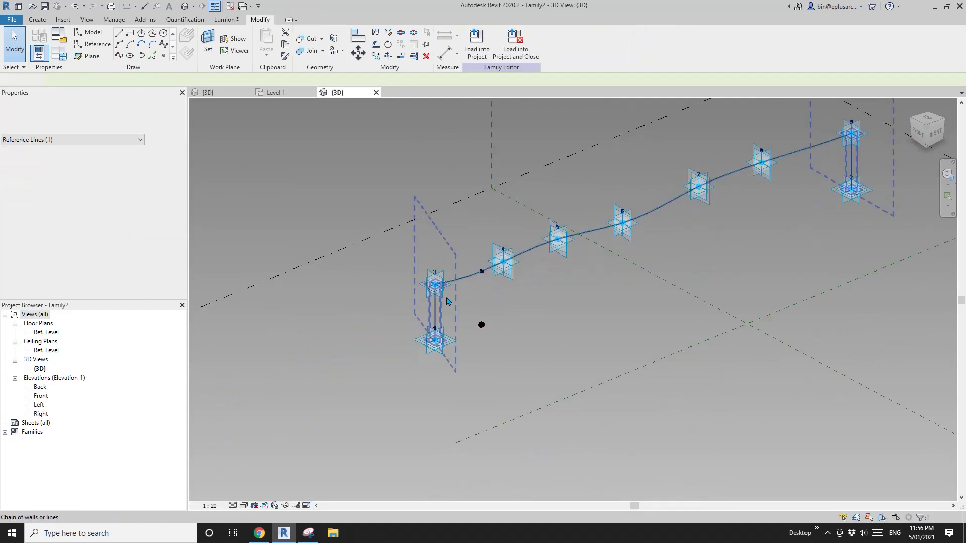
Step: Set the work plane on the vertical reference line and place an aligned dimension between adaptive points 3 and 1
scroll(444, 305, "up", 7)
middle_click_drag(447, 308, 508, 280)
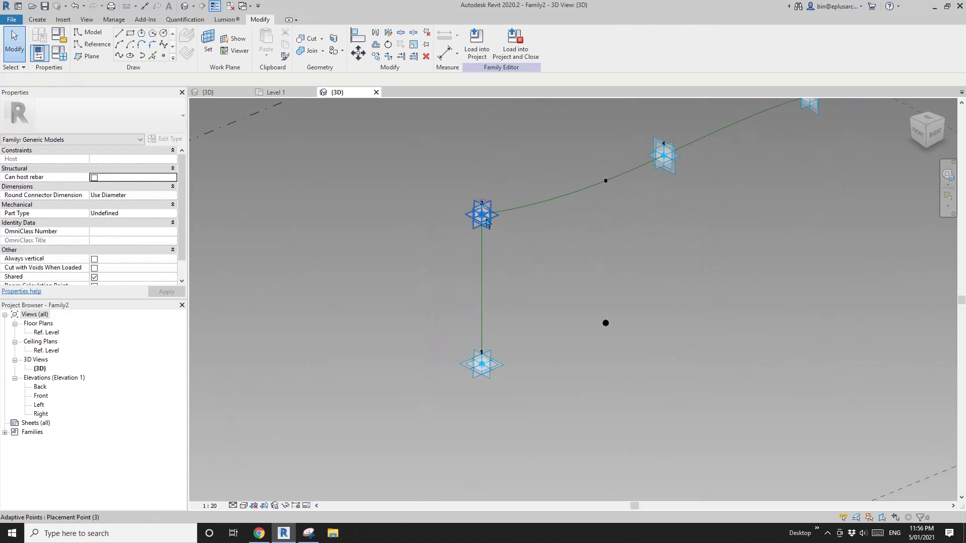
middle_click_drag(388, 321, 388, 325)
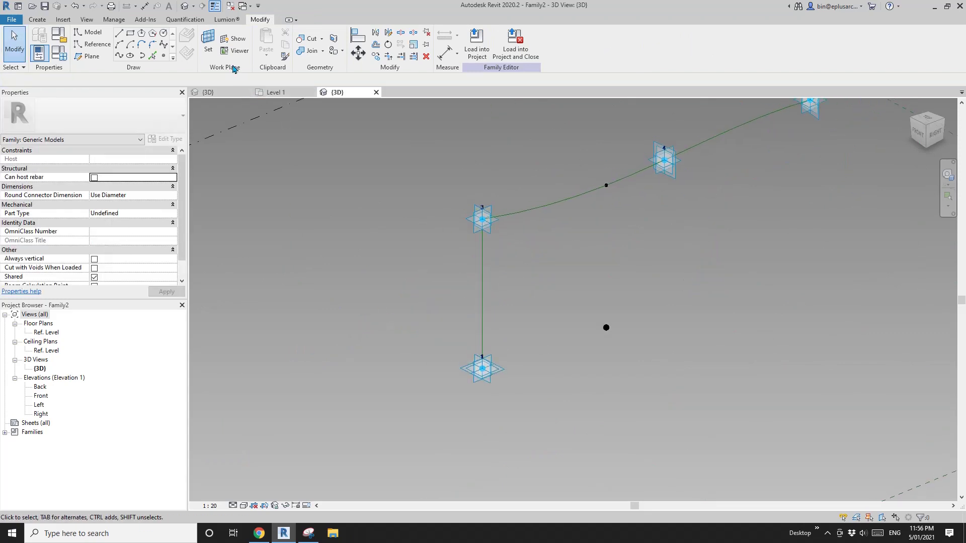
left_click(208, 41)
left_click(485, 299)
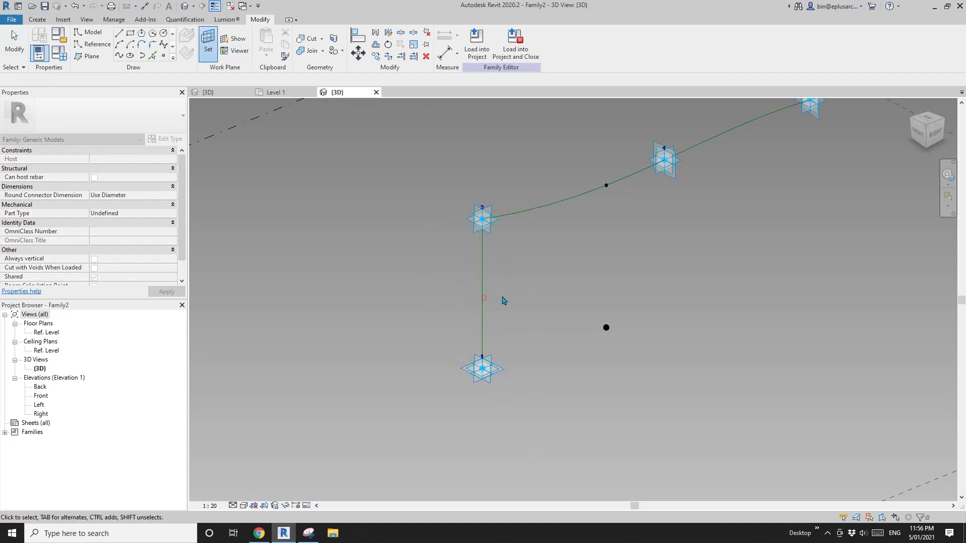
key("d")
key("i")
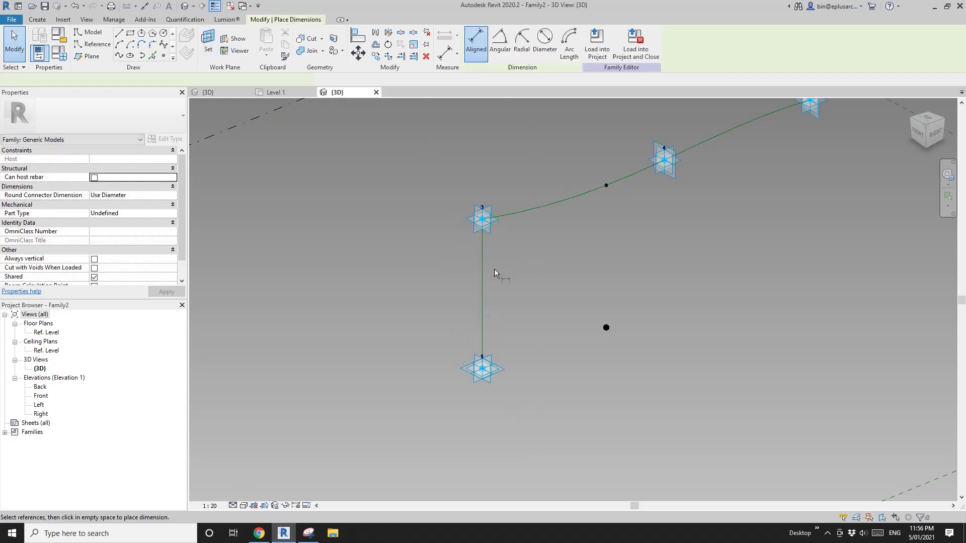
left_click(482, 220)
left_click(488, 369)
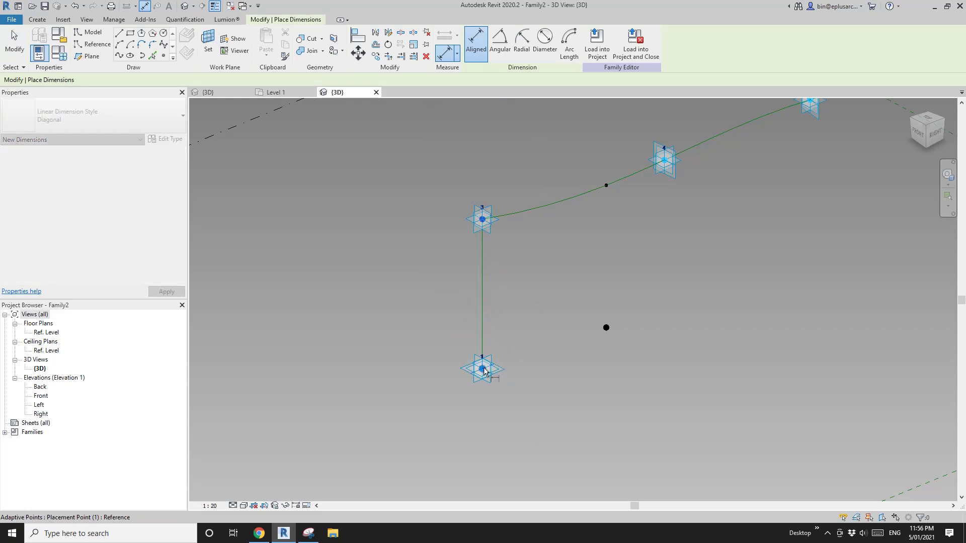
left_click(449, 310)
key("Escape")
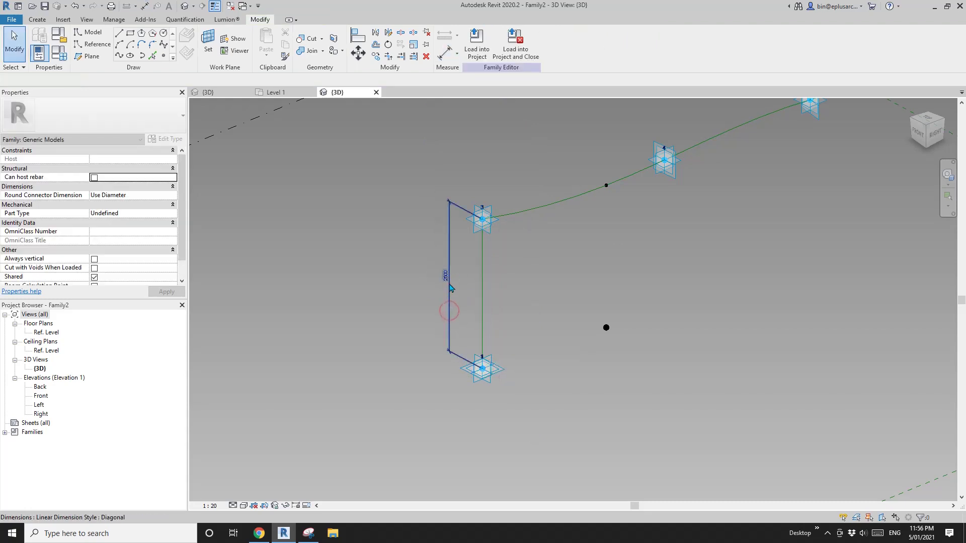
Step: Label the vertical dimension with a new instance reporting parameter named H
left_click(572, 44)
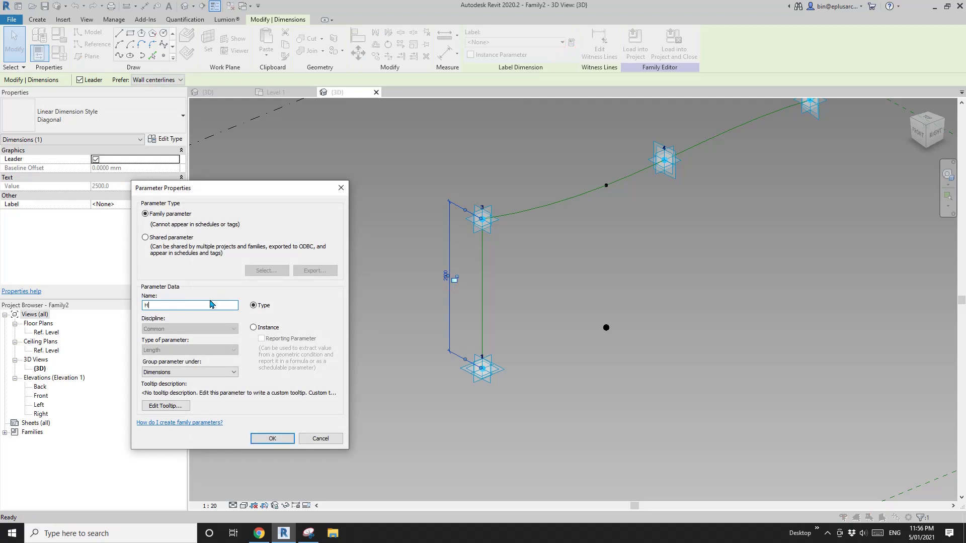
left_click(258, 328)
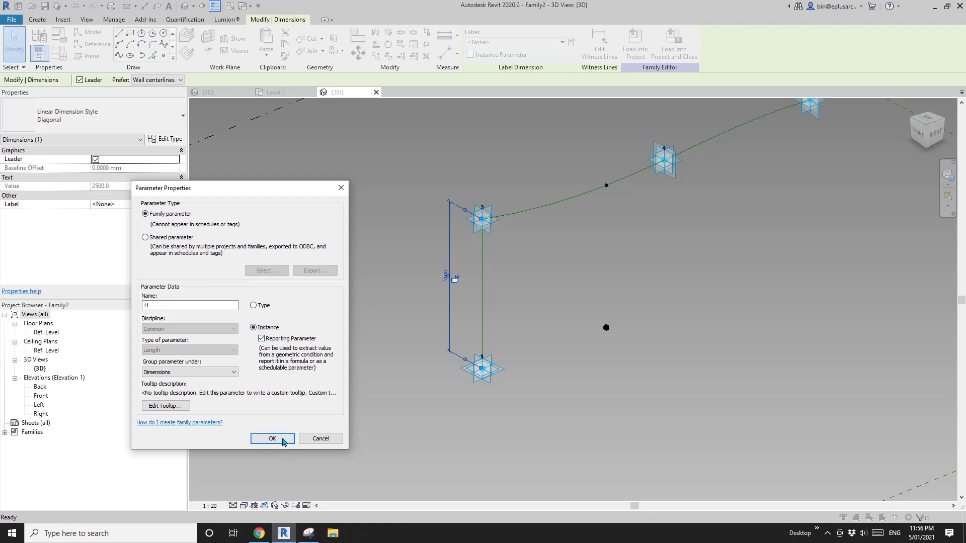
left_click(272, 439)
left_click(522, 319)
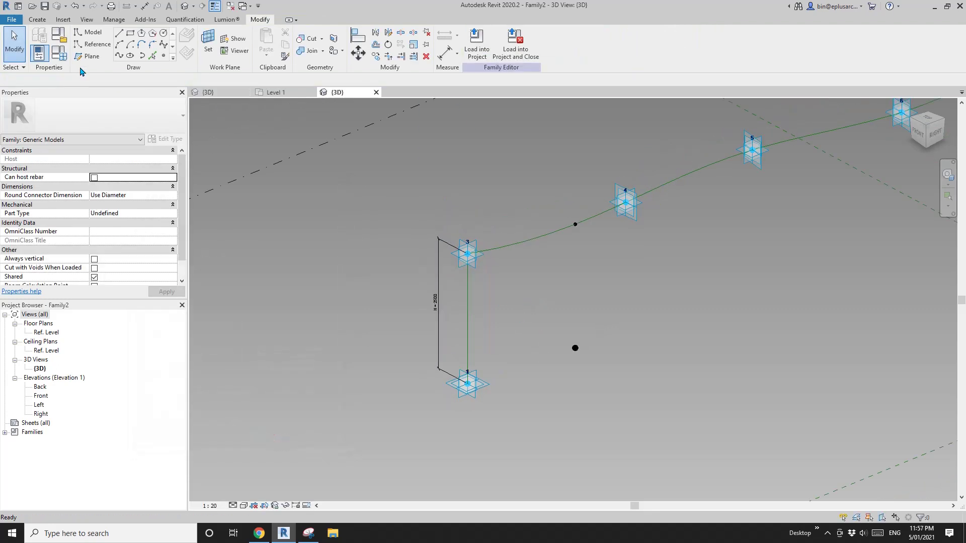
Step: Set the formula of the HN parameter to -H in the family types
left_click(58, 51)
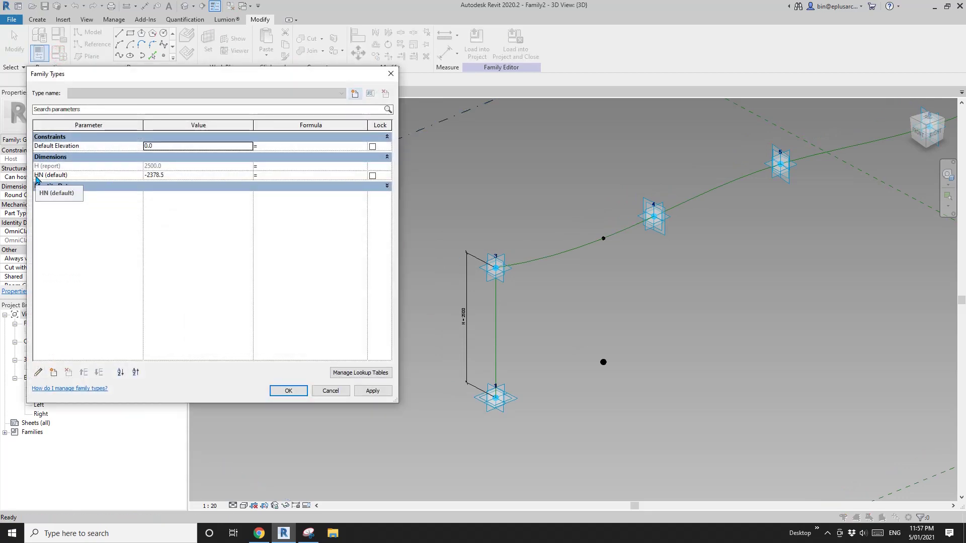
left_click(272, 175)
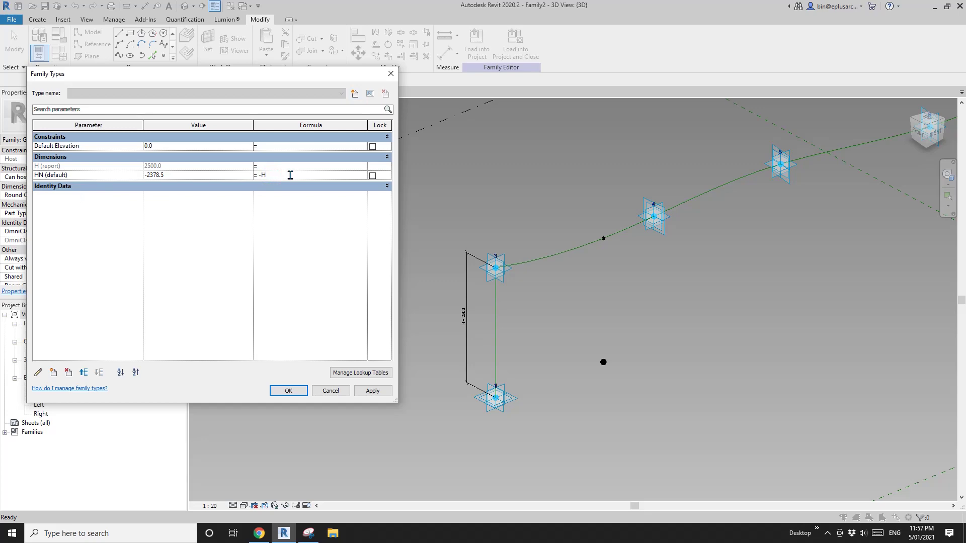
type("-H")
left_click(288, 391)
Step: Raise adaptive point 1 slightly along the vertical axis until H is about 2412
left_click(501, 402)
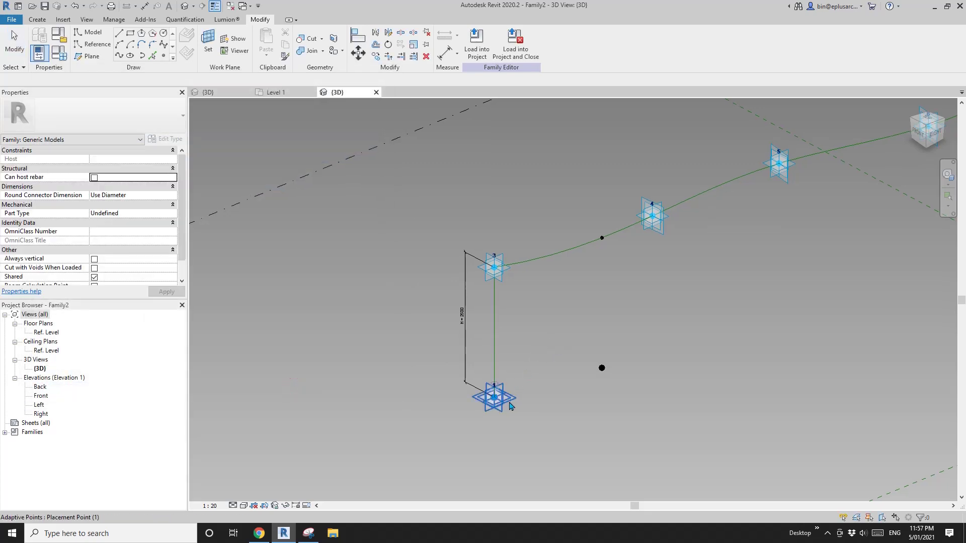
left_click(497, 400)
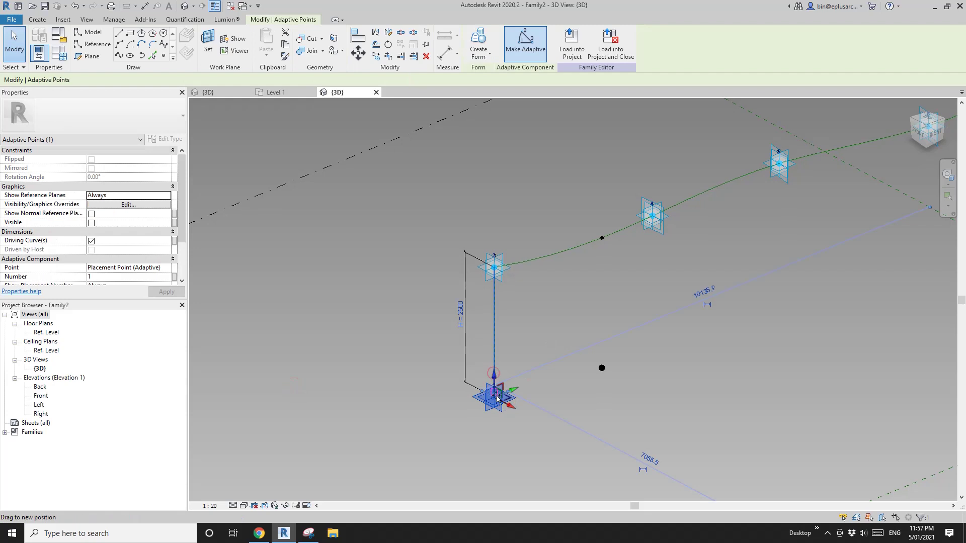
left_click_drag(497, 406, 502, 386)
middle_click_drag(638, 347, 549, 337)
left_click(549, 336)
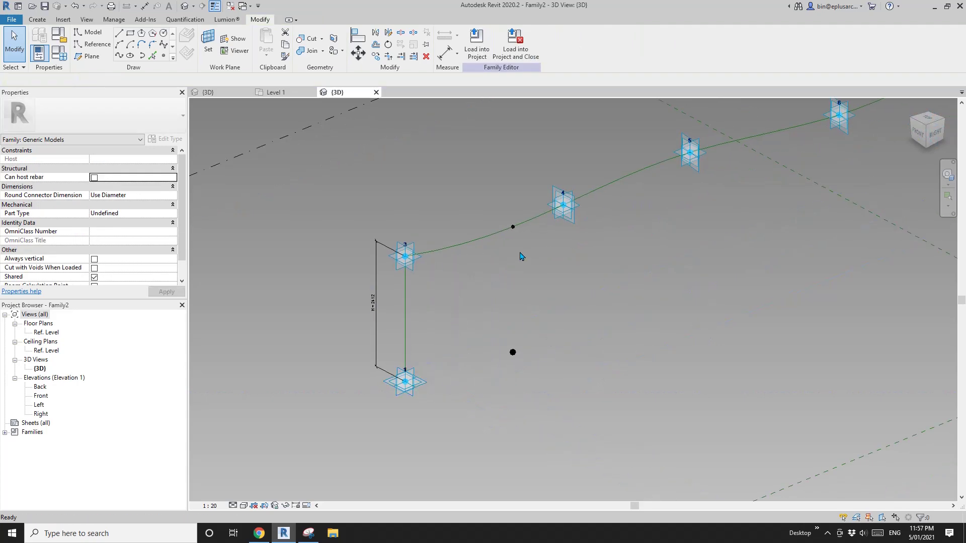
Step: Set the rotation angle of the reference point hosted on the curve between adaptive points 3 and 4 to 10°
left_click(514, 229)
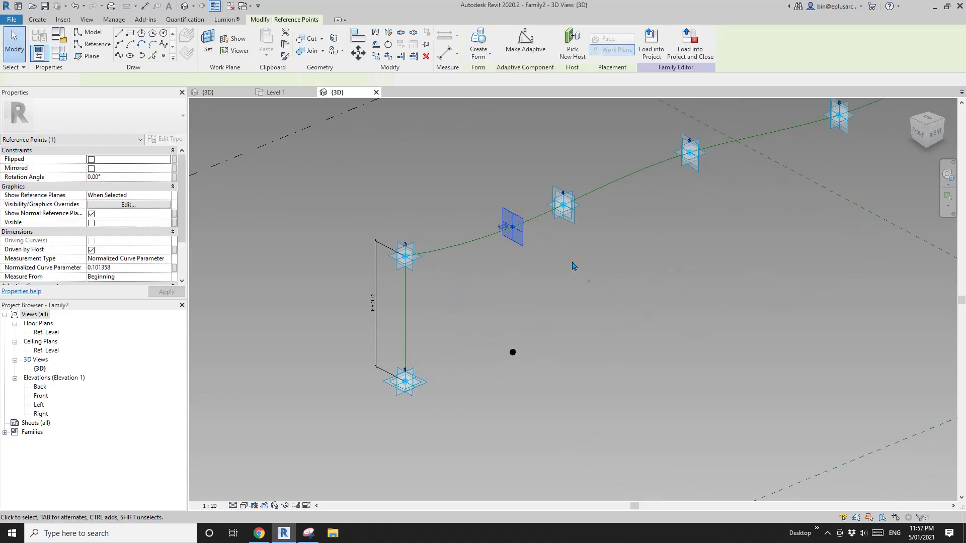
left_click(514, 228)
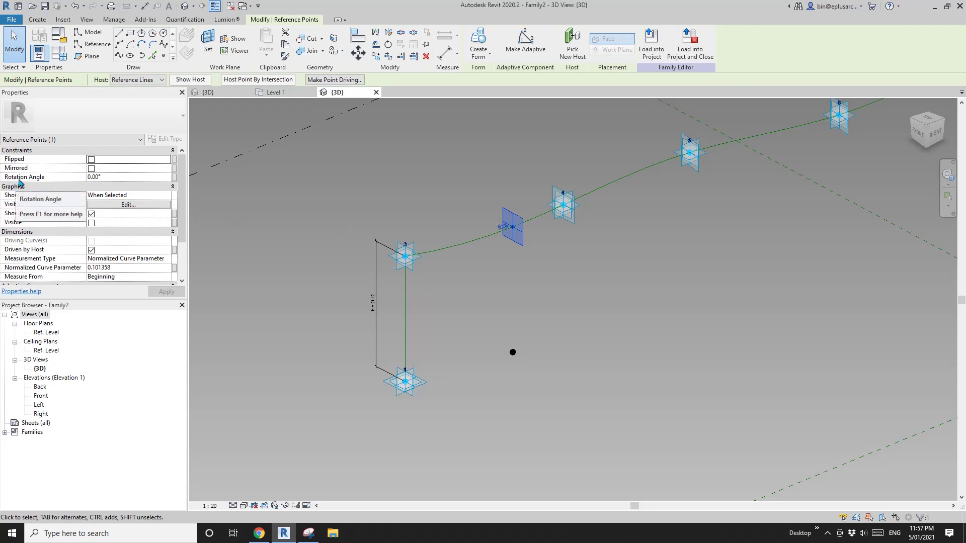
left_click(123, 178)
type("10")
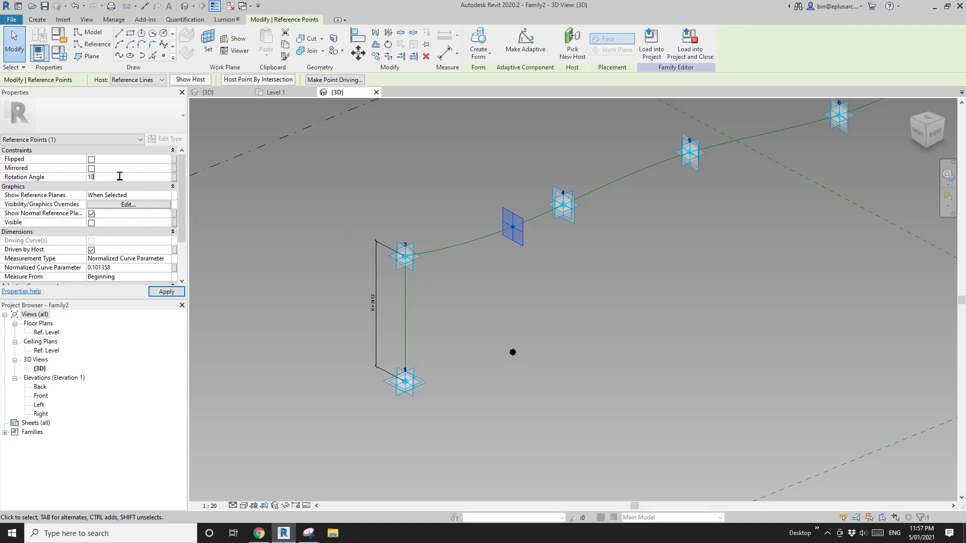
key("Return")
left_click_drag(456, 225, 496, 267, "shift")
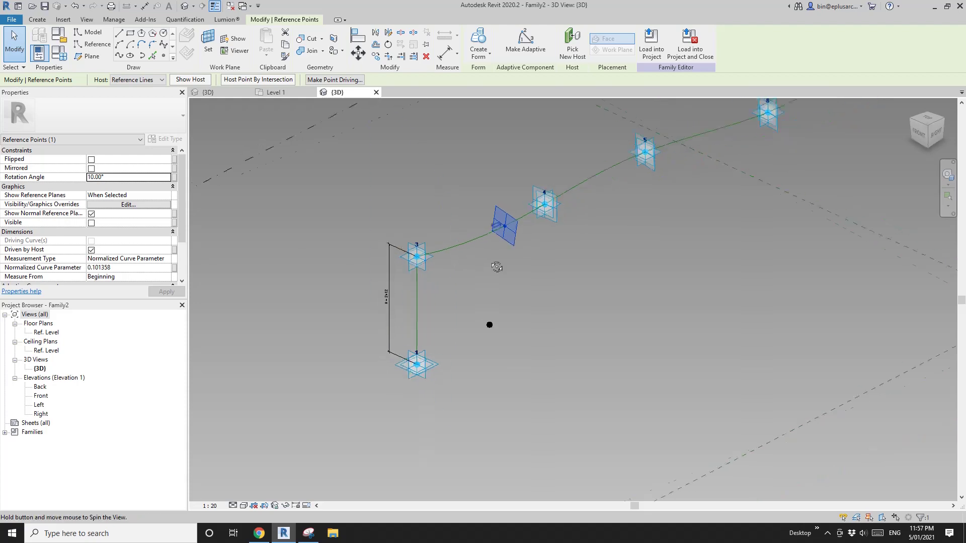
middle_click_drag(496, 267, 442, 309, "shift")
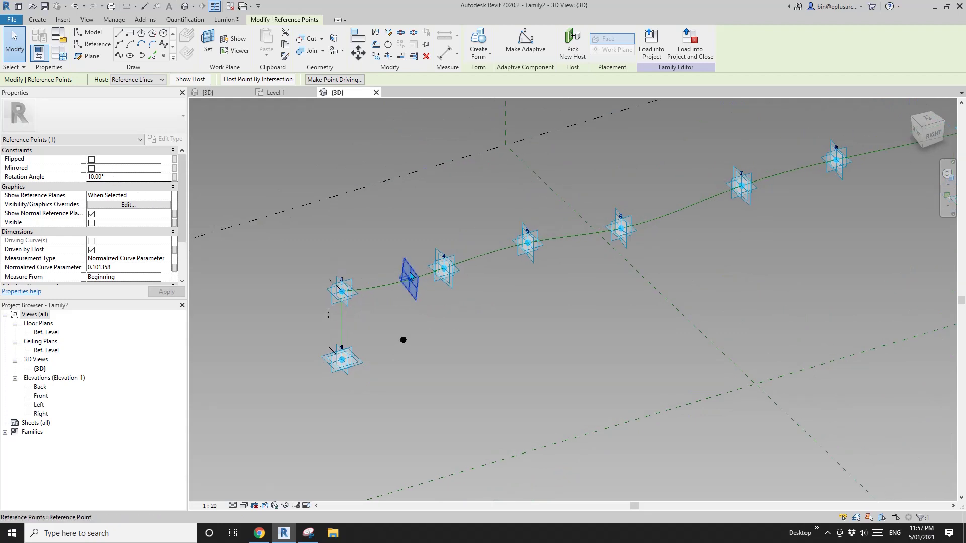
middle_click_drag(534, 280, 494, 285, "shift")
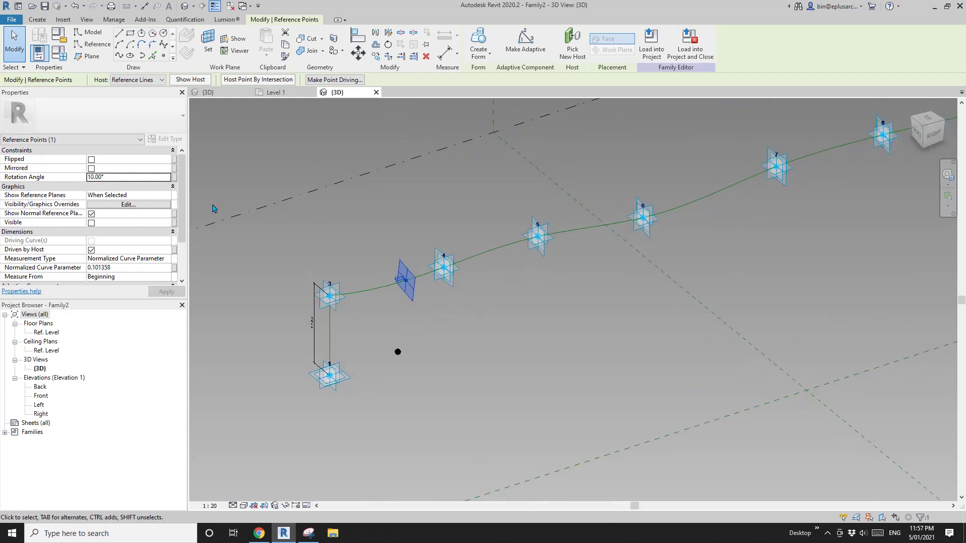
Step: Associate the hosted point's rotation angle with a new type parameter named HA
left_click(175, 177)
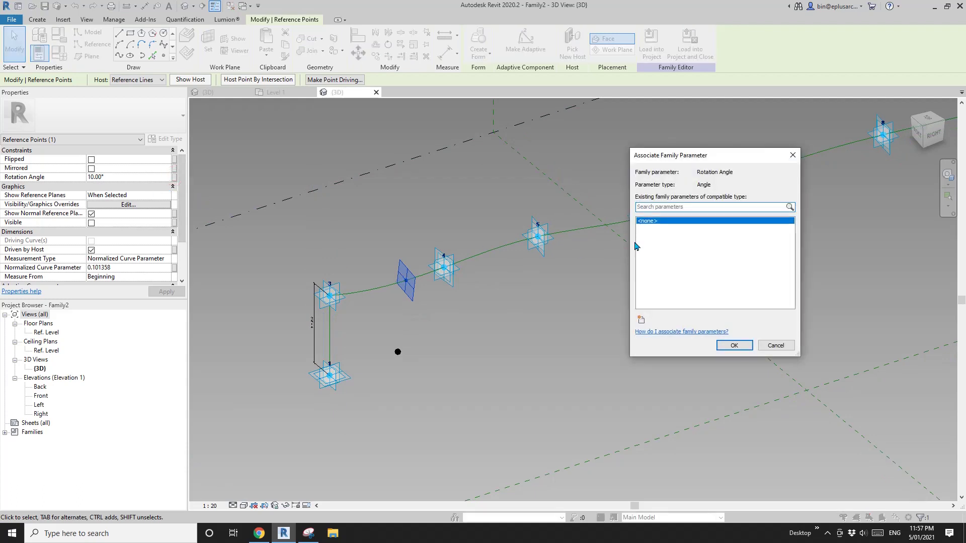
left_click(641, 321)
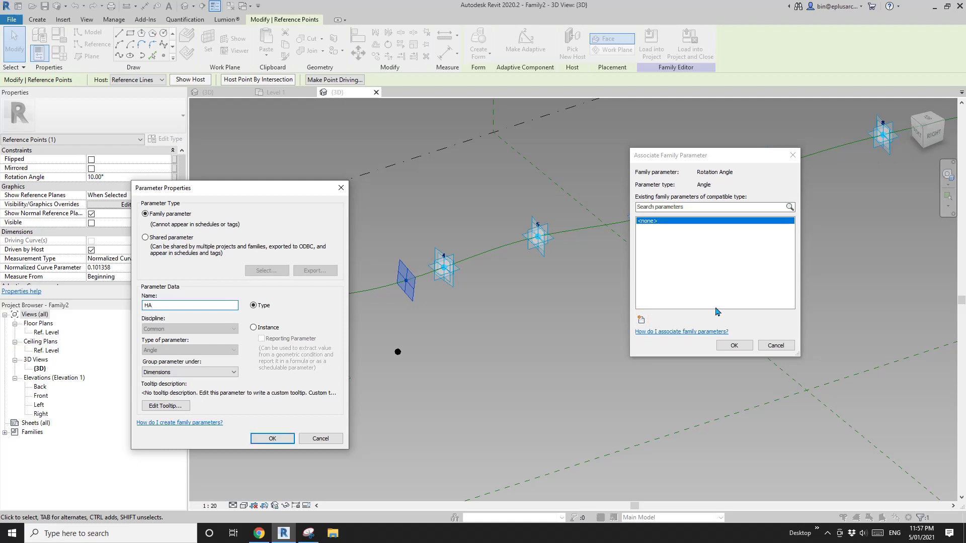
left_click(293, 441)
left_click(734, 346)
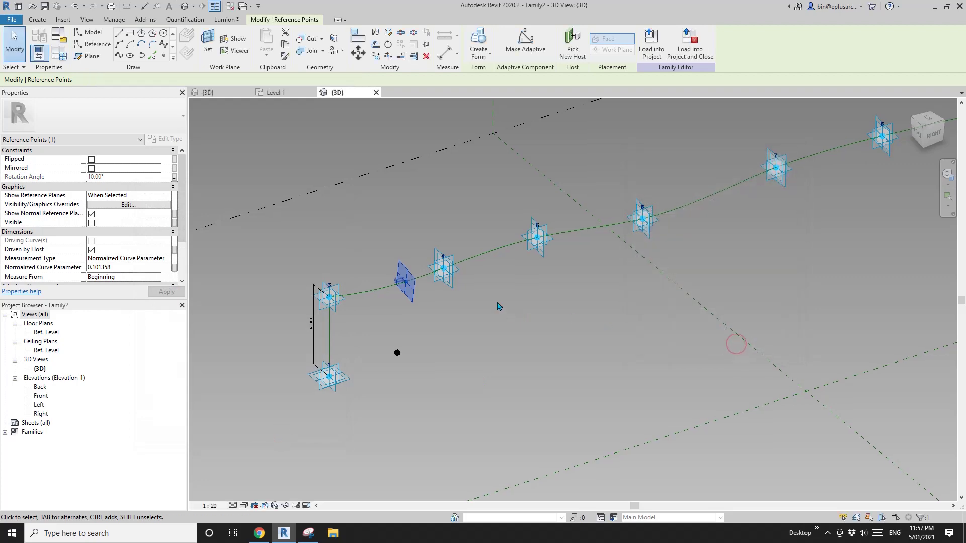
left_click(479, 302)
Step: Join the hosted point and its offset point below with a spline through points, and make it a reference line
left_click_drag(373, 243, 427, 372)
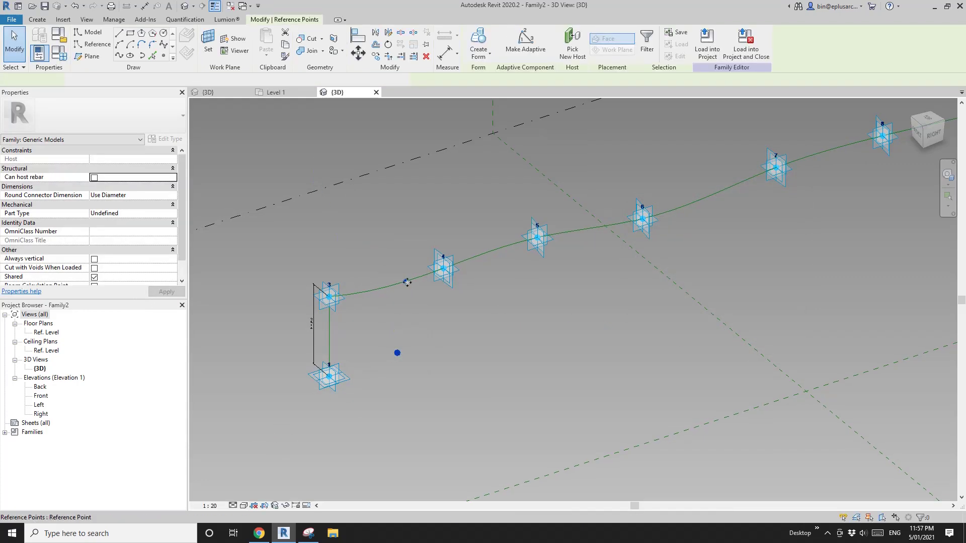
left_click(119, 57)
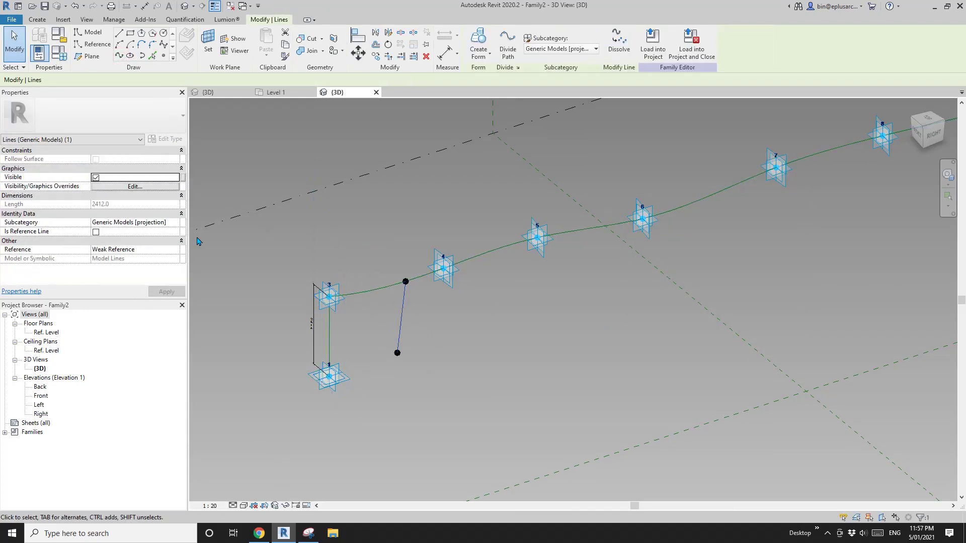
left_click(96, 232)
left_click(485, 263)
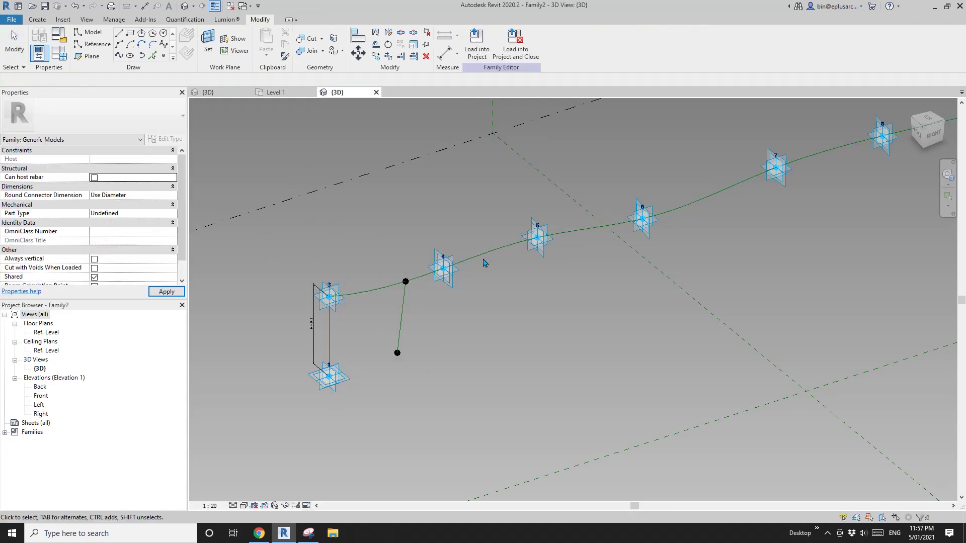
Step: Copy the slanted reference line with its two end points about 4200 mm horizontally away from the curve
middle_click_drag(485, 264, 468, 303, "shift")
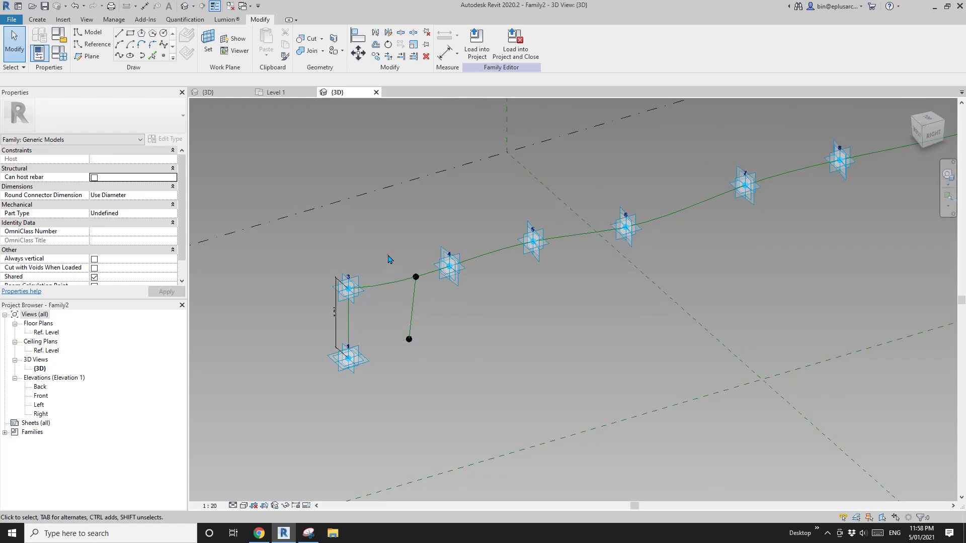
left_click_drag(387, 254, 436, 373)
key("m")
key("v")
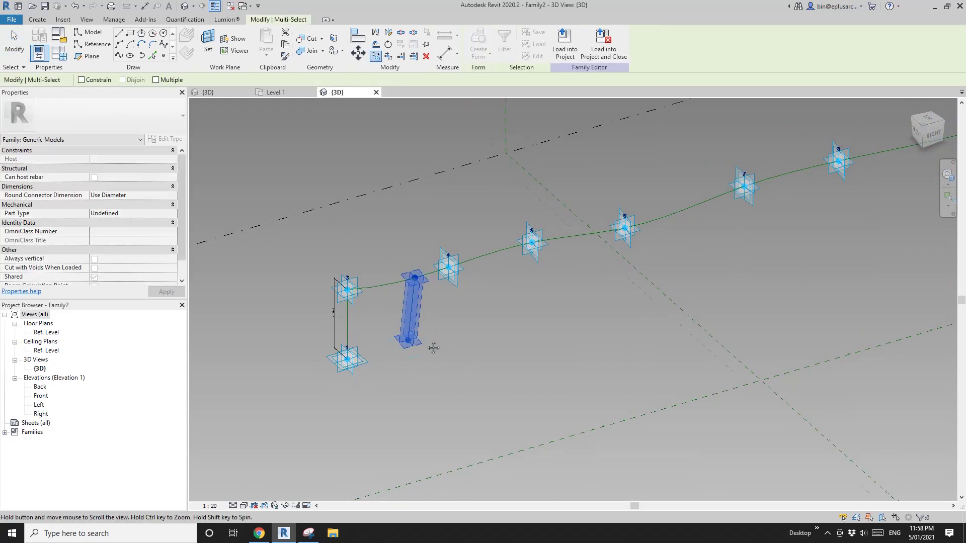
left_click(416, 318)
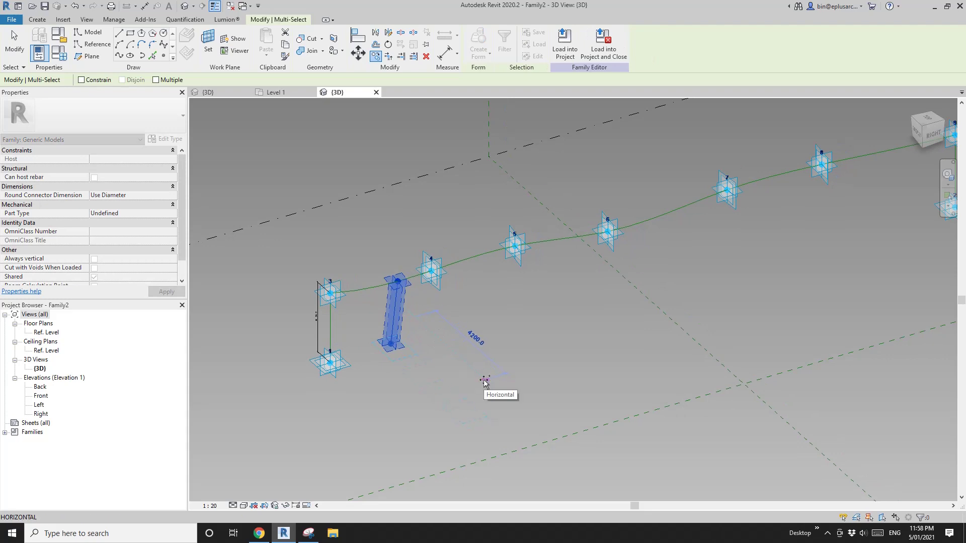
left_click(484, 380)
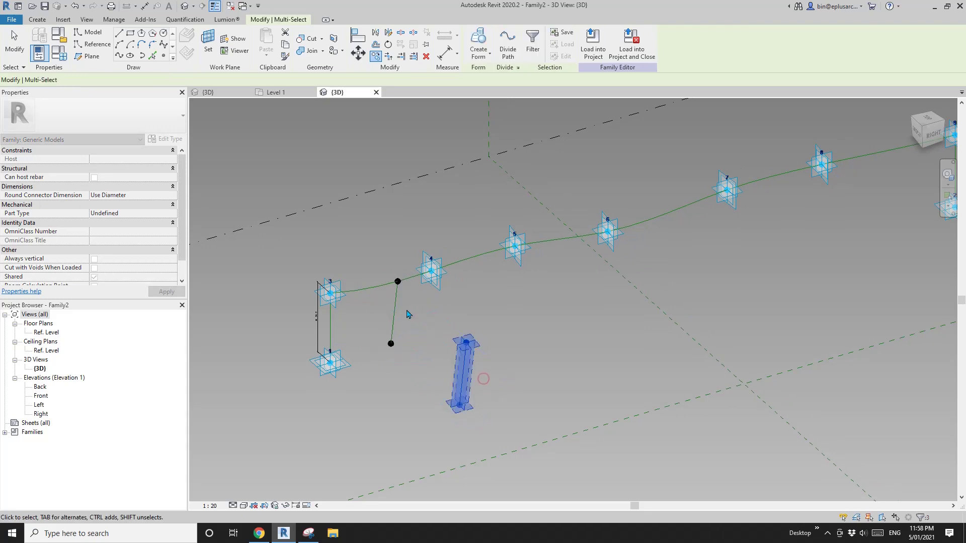
left_click(419, 334)
Step: Rehost the copied line's upper point on the curve between adaptive points 4 and 5, accepting the off-axis warning
scroll(464, 347, "up", 2)
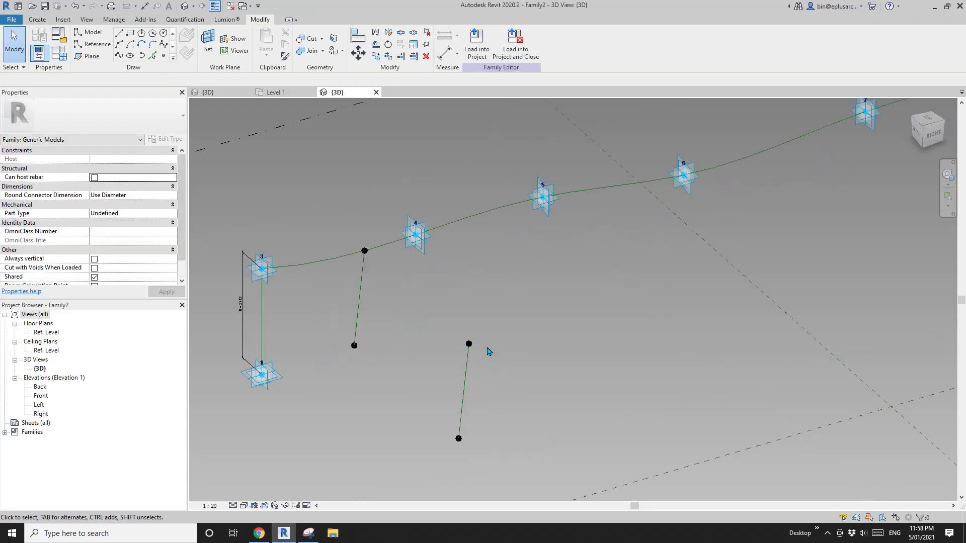
left_click(471, 346)
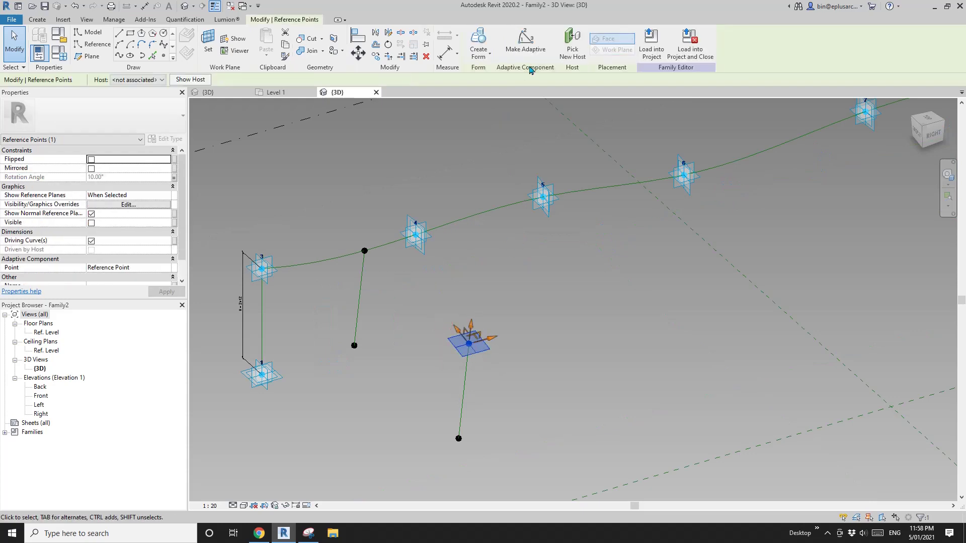
left_click(573, 45)
left_click(487, 211)
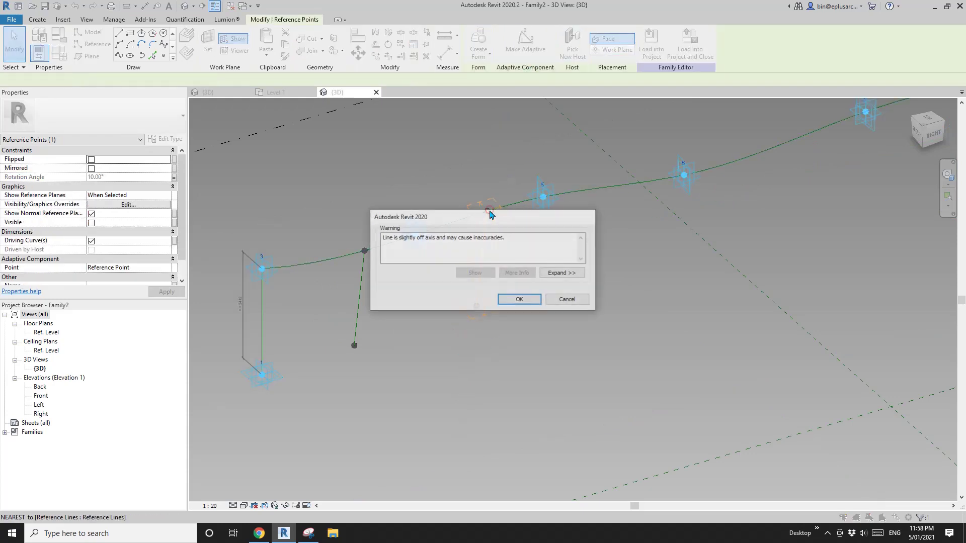
left_click(521, 300)
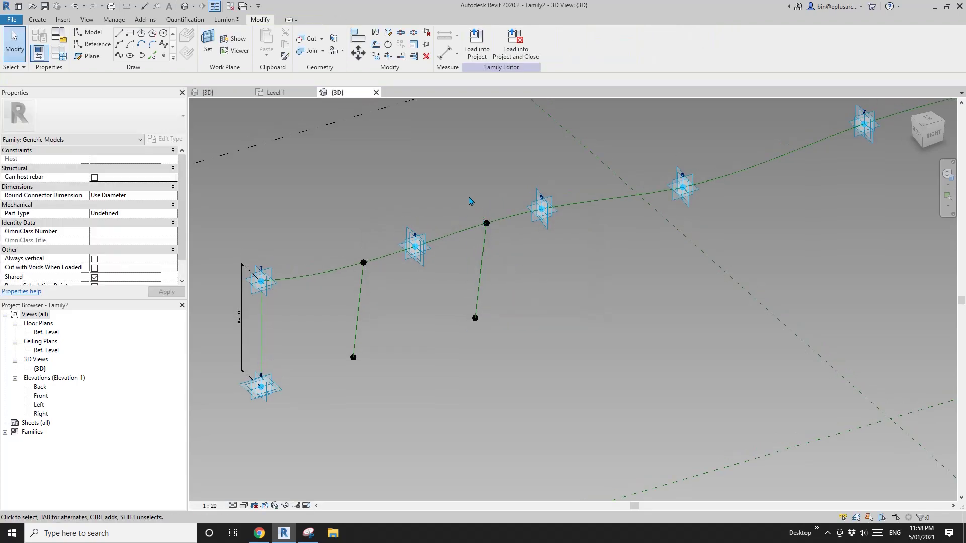
Step: Change the normalized curve parameter of the original line's upper point to place it between adaptive points 4 and 5
left_click_drag(469, 196, 506, 248)
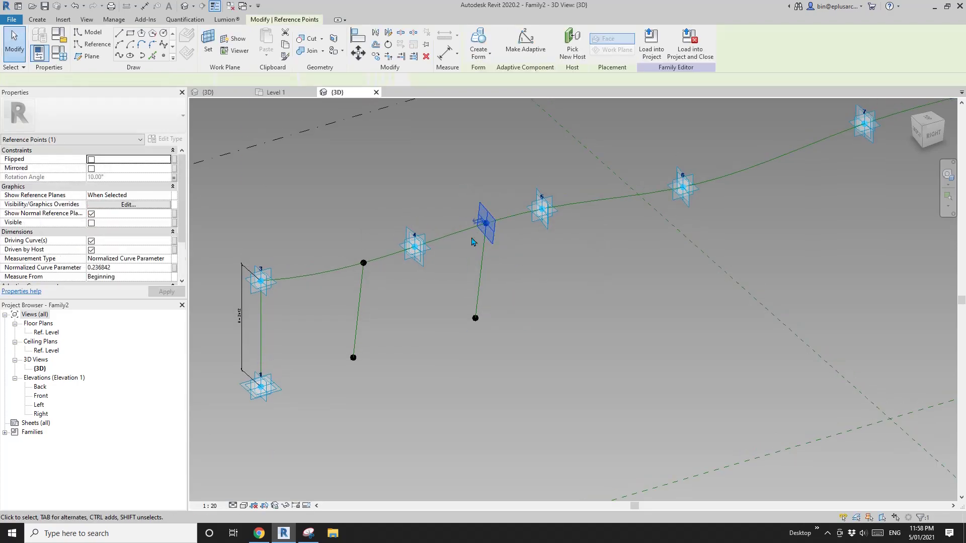
scroll(437, 288, "down", 3)
middle_click_drag(444, 289, 444, 295)
left_click(437, 297)
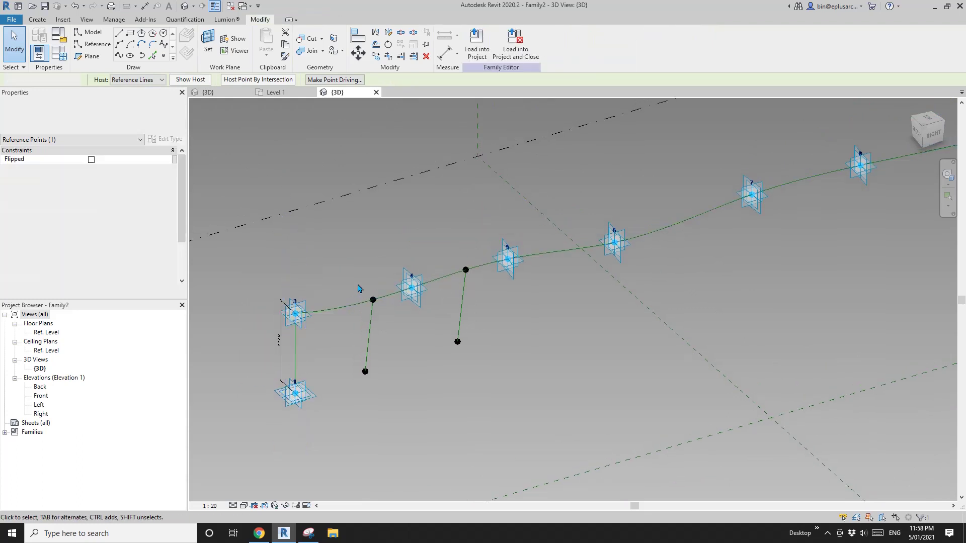
left_click_drag(354, 274, 389, 327)
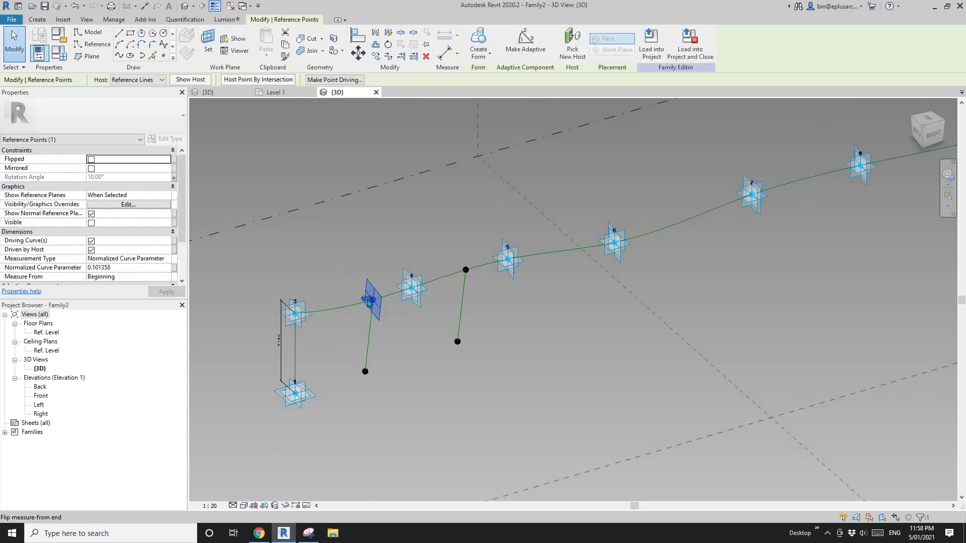
left_click(127, 272)
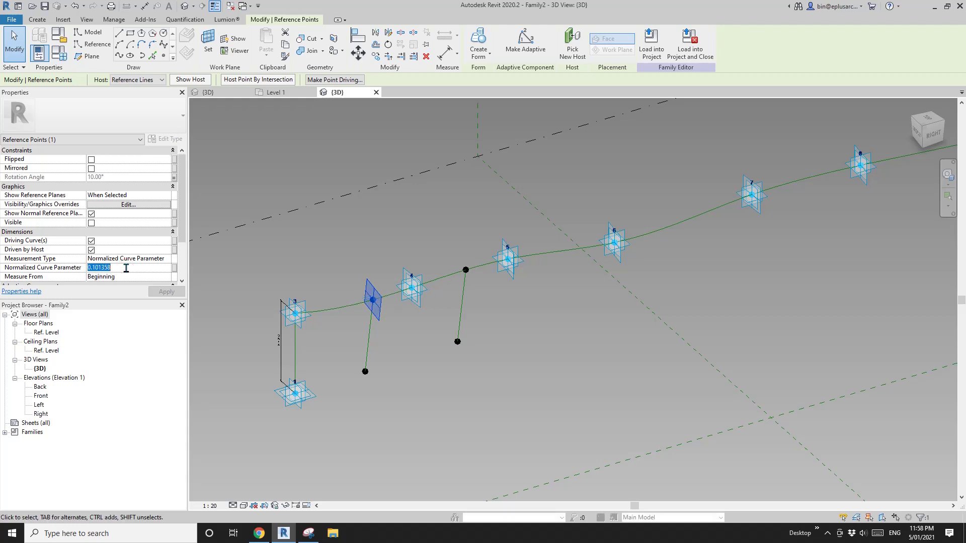
key("Return")
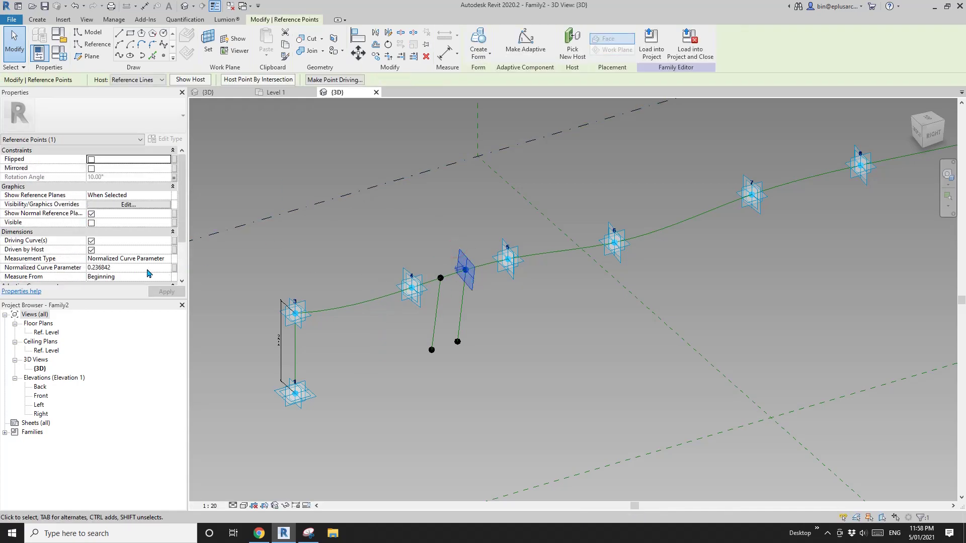
Step: Set the normalized curve parameter of the copied line's upper point to 0.4
left_click(146, 270)
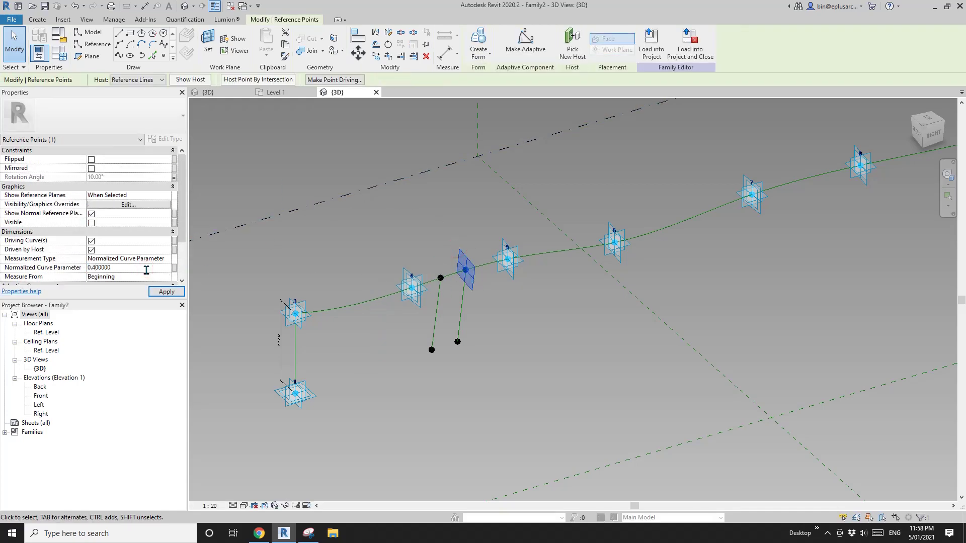
middle_click_drag(553, 238, 484, 255)
left_click(413, 185)
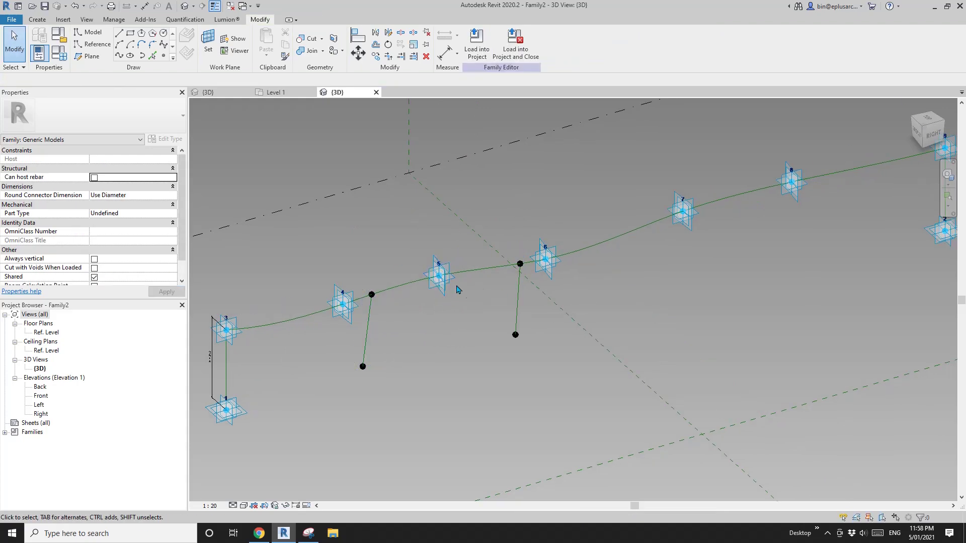
Step: Associate the rotation angle of the upper point between adaptive points 5 and 6 with a new instance parameter A
middle_click_drag(458, 289, 497, 301, "shift")
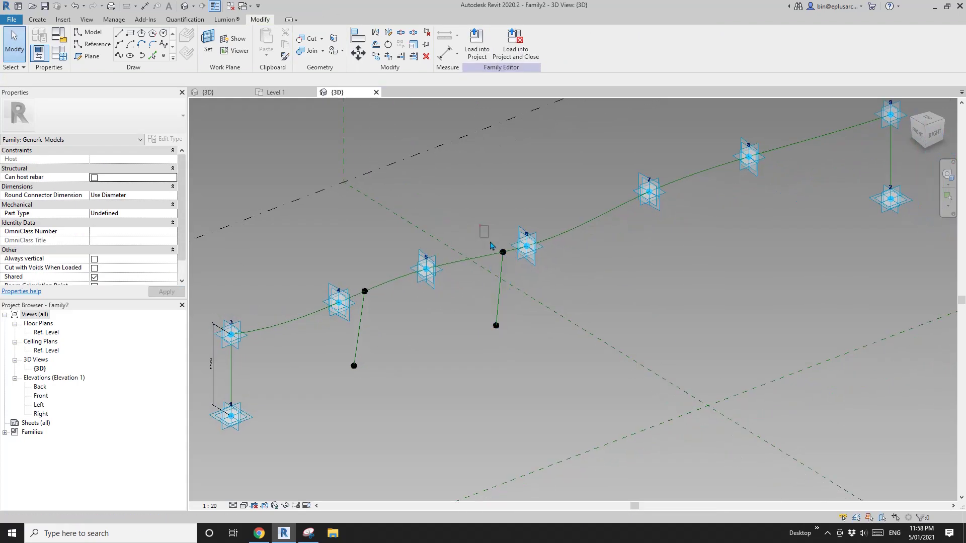
left_click(512, 273)
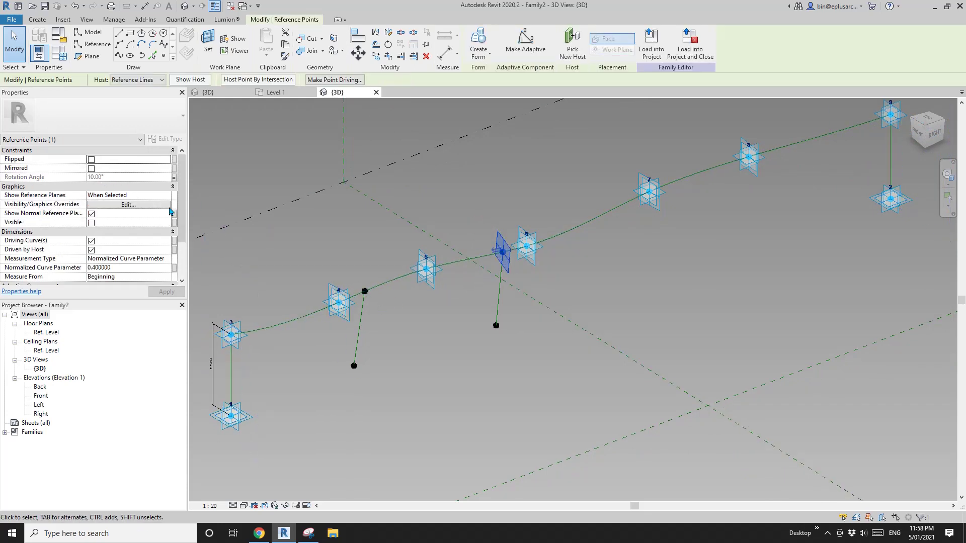
left_click(174, 178)
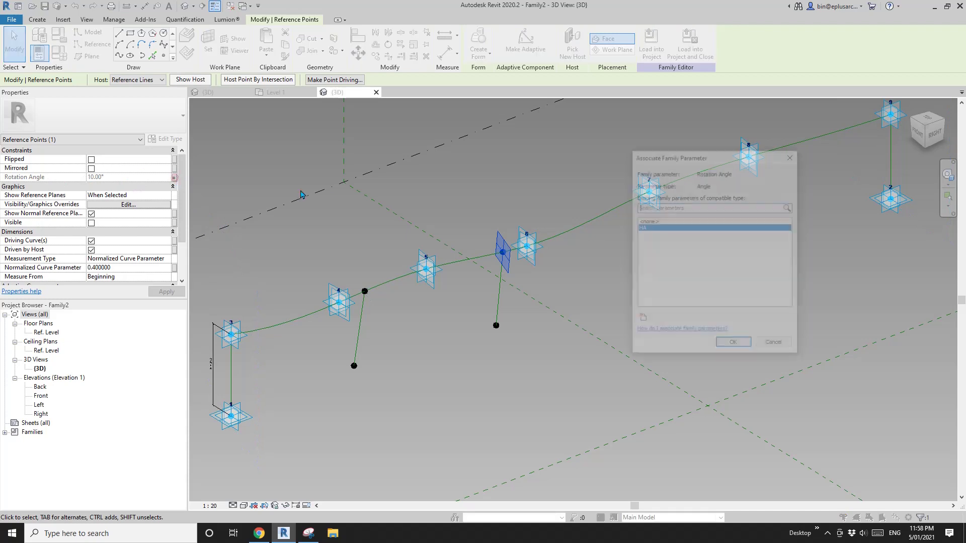
left_click(691, 227)
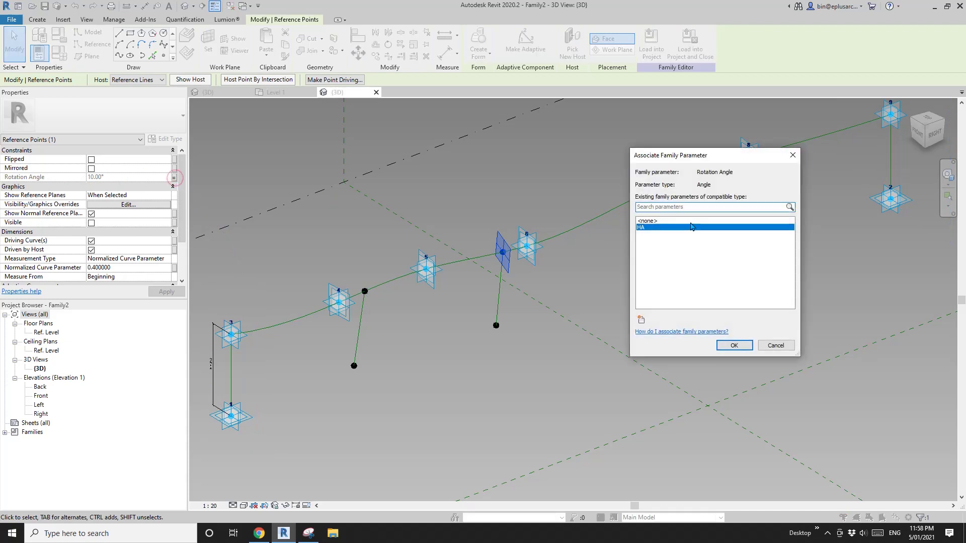
left_click(643, 322)
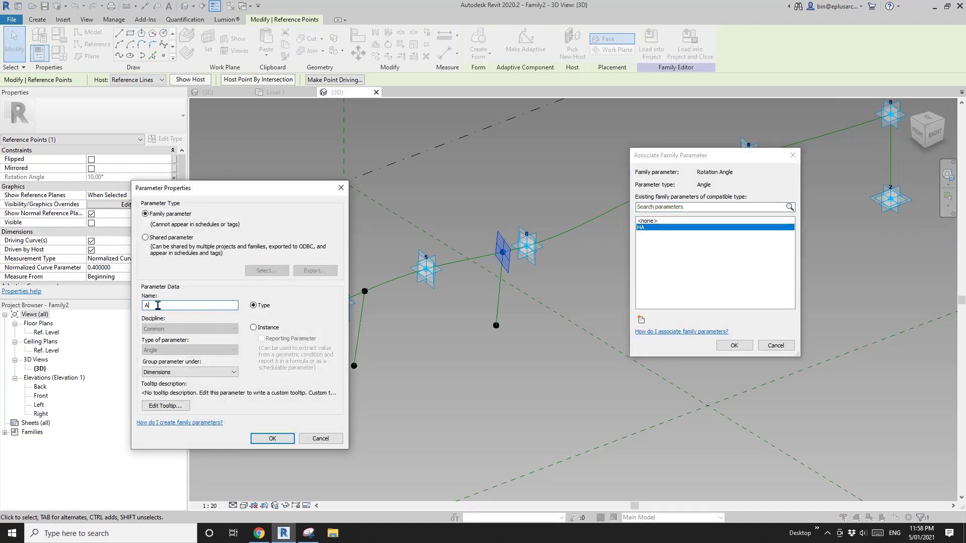
left_click(272, 438)
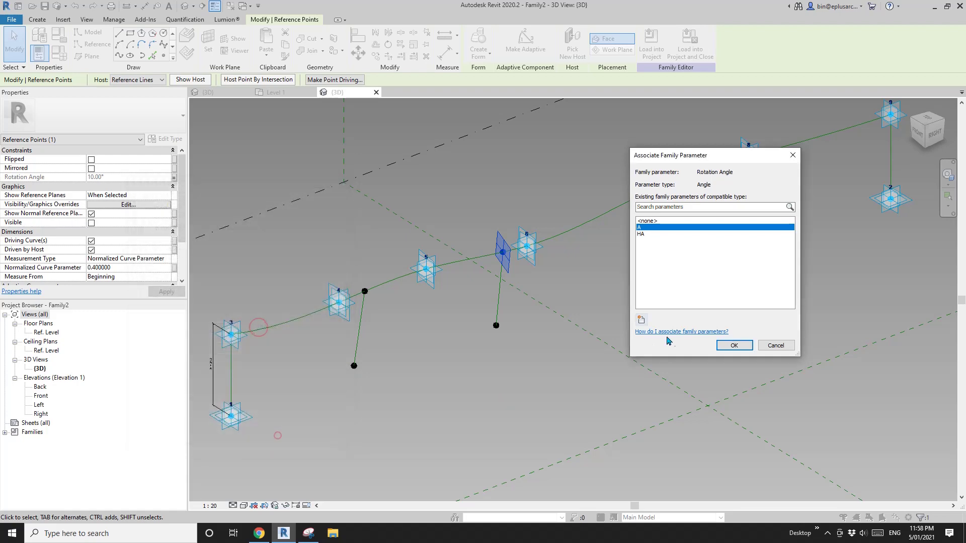
left_click(734, 346)
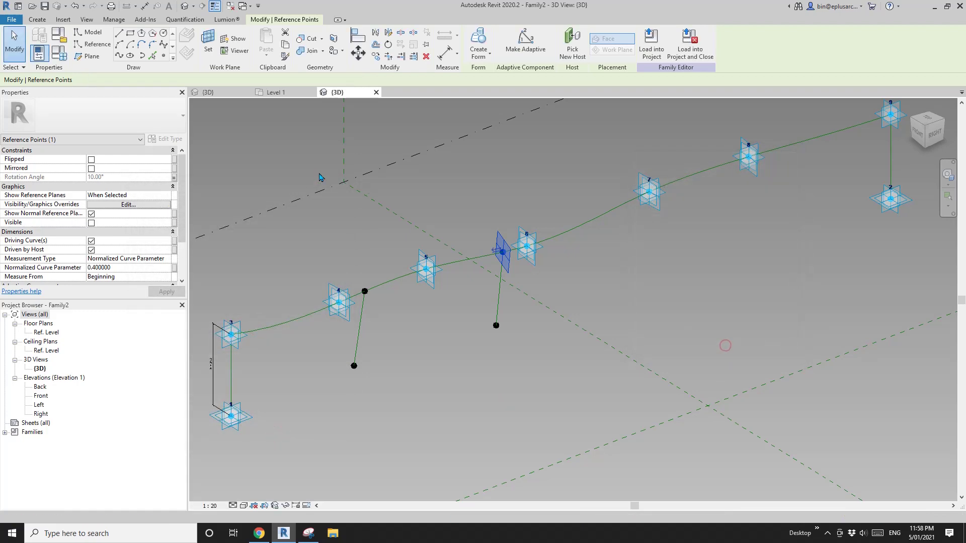
Step: Give the family parameter HA the formula A / 2 and apply it
left_click(59, 53)
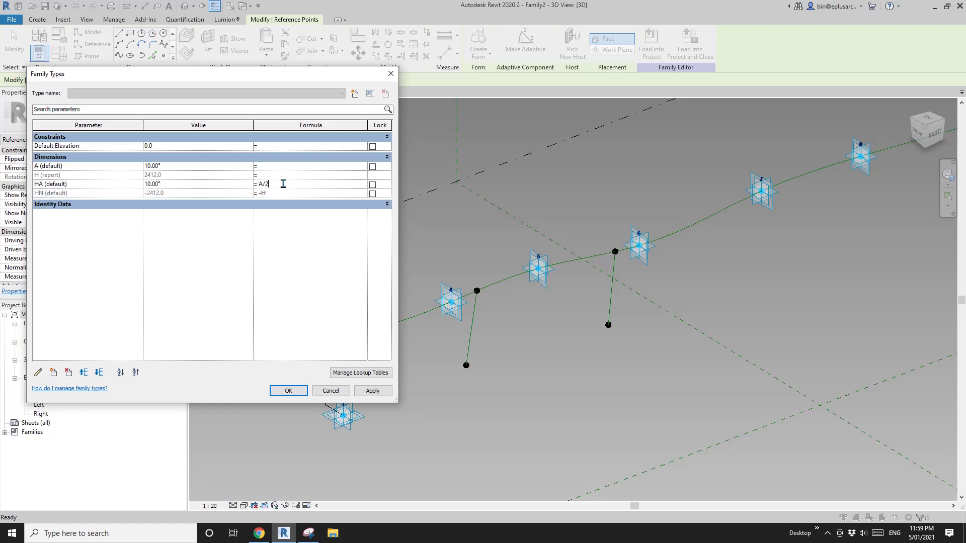
left_click(374, 390)
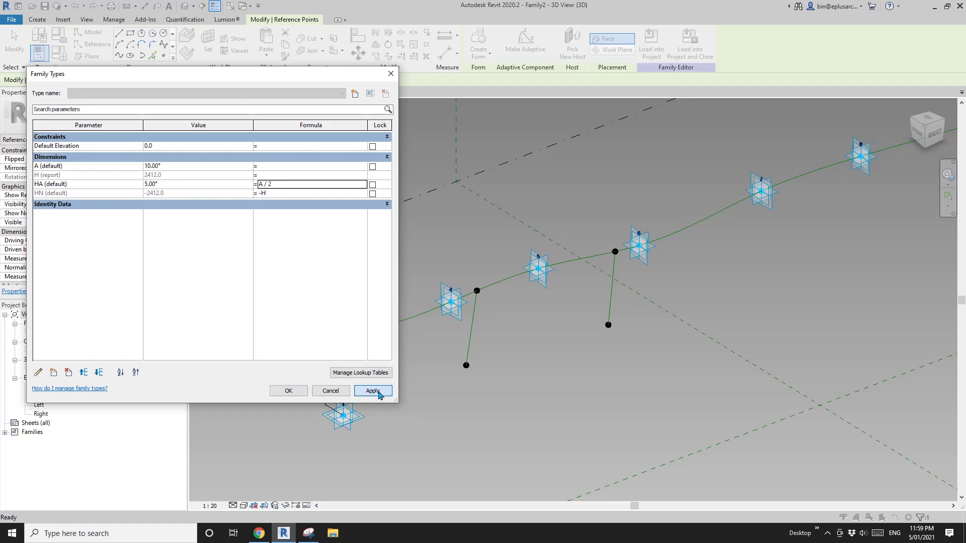
left_click(288, 392)
left_click(287, 389)
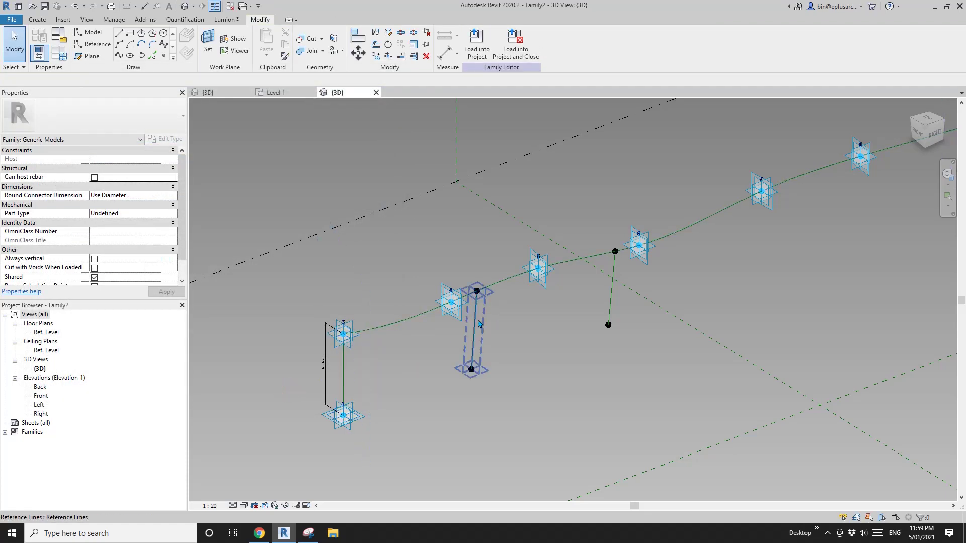
Step: Copy the slanted reference line between adaptive points 5 and 6, with its two end points, to a spot away from the curve
scroll(479, 326, "down", 1)
middle_click_drag(498, 347, 514, 346, "shift")
scroll(474, 302, "up", 1)
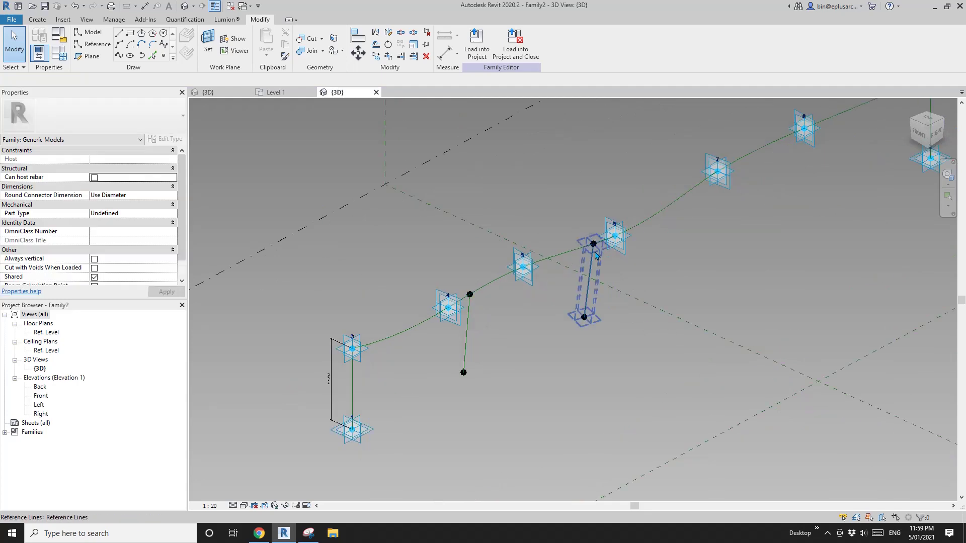
mouse_move(589, 272)
middle_mouse_down("shift")
mouse_move(618, 291)
mouse_move(583, 293)
middle_mouse_up("shift")
scroll(583, 293, "up", 1)
middle_click_drag(583, 293, 567, 305)
mouse_move(494, 256)
left_mouse_down()
mouse_move(529, 380)
mouse_move(532, 363)
left_mouse_up()
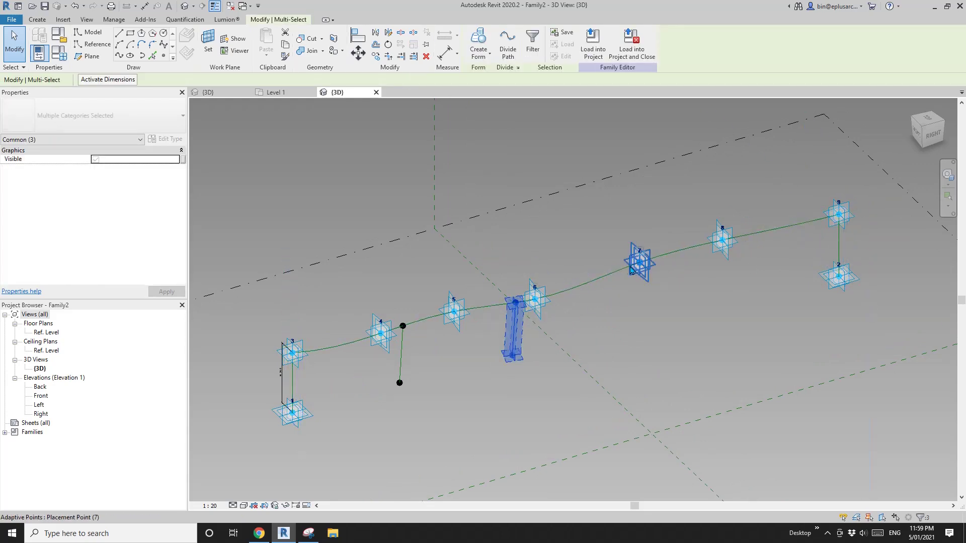
key("c")
key("o")
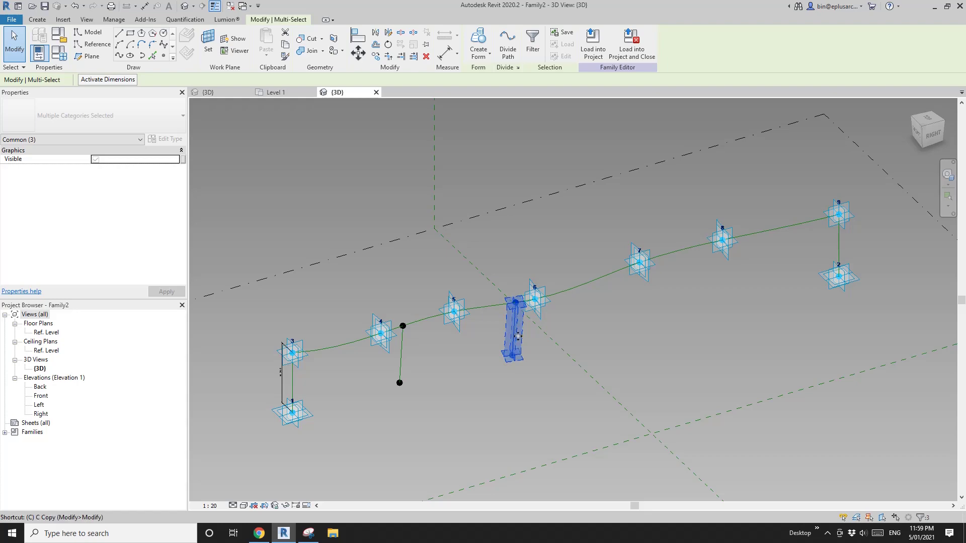
left_click(513, 329)
left_click(572, 390)
left_click(581, 365)
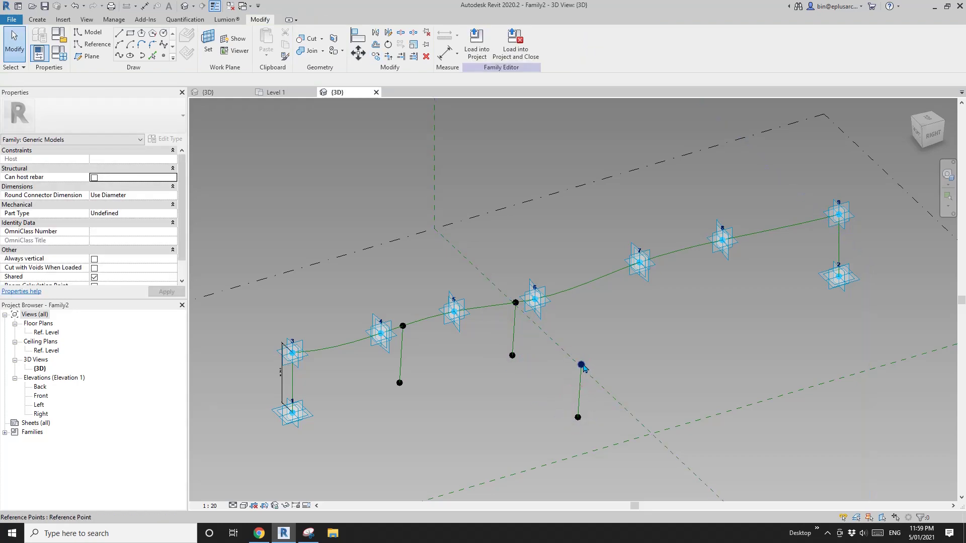
left_click(573, 44)
left_click(611, 275)
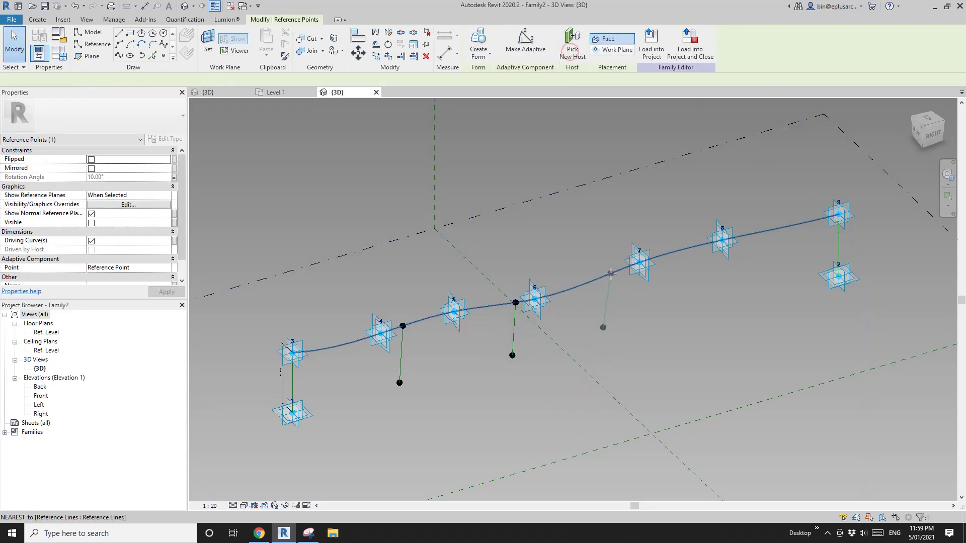
key("Escape")
left_click(596, 243)
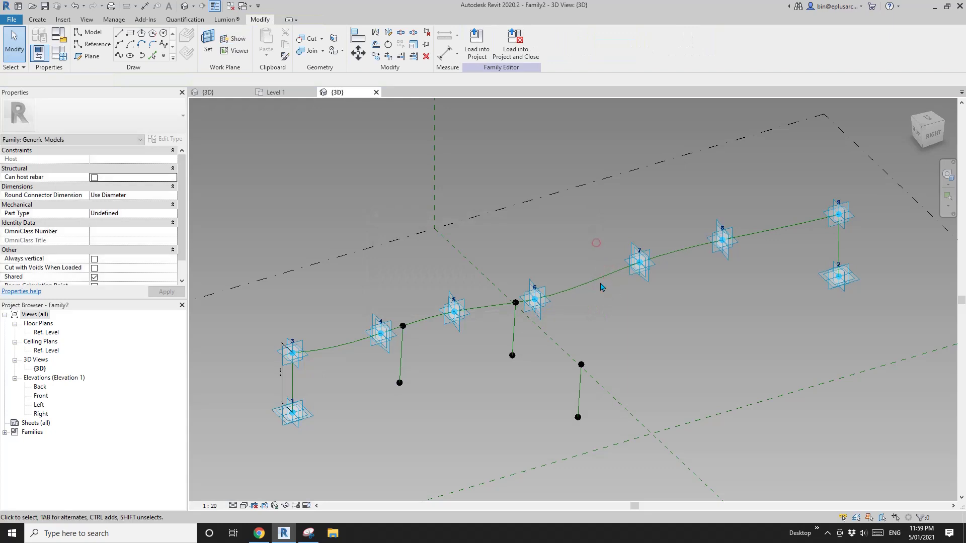
Step: Rehost the new copy's upper point on the curve between adaptive points 6 and 7, accepting the plane warning
left_click(581, 364)
left_click(573, 44)
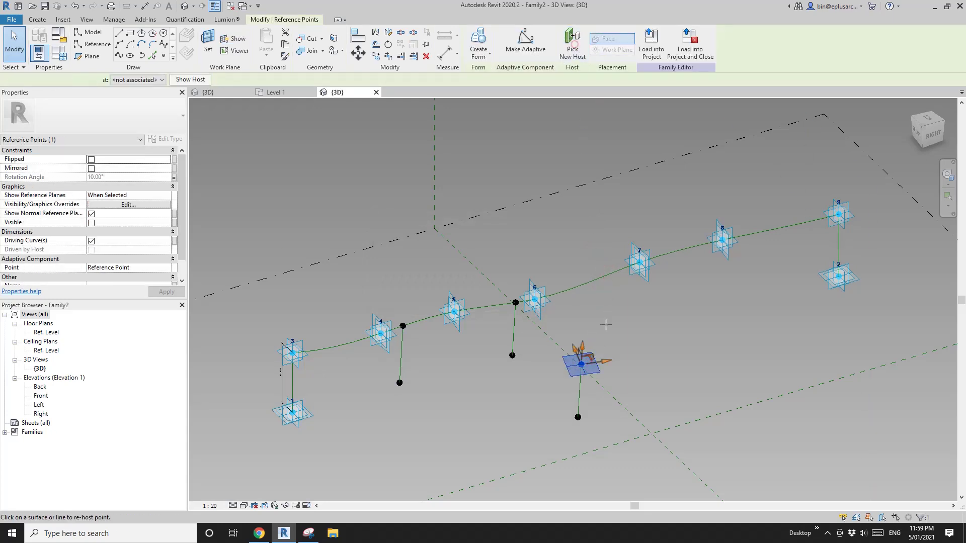
left_click(600, 278)
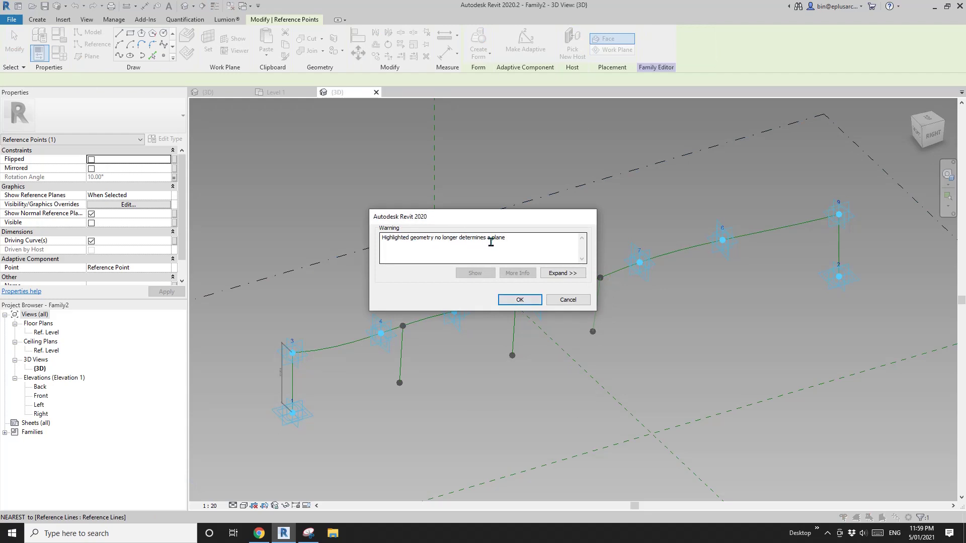
left_click(520, 300)
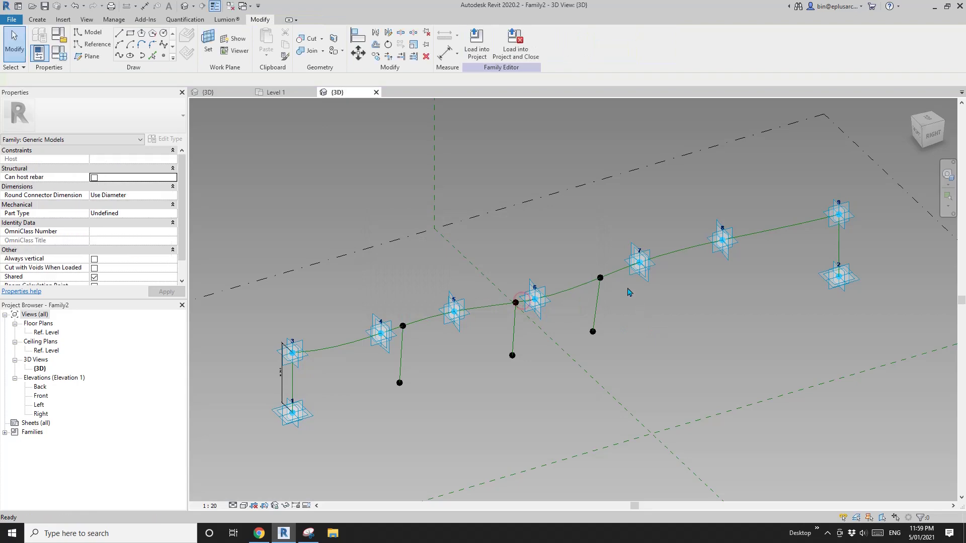
Step: Set the normalized curve parameter of the upper point between adaptive points 6 and 7 to 0.6
left_click(600, 270)
left_click(131, 268)
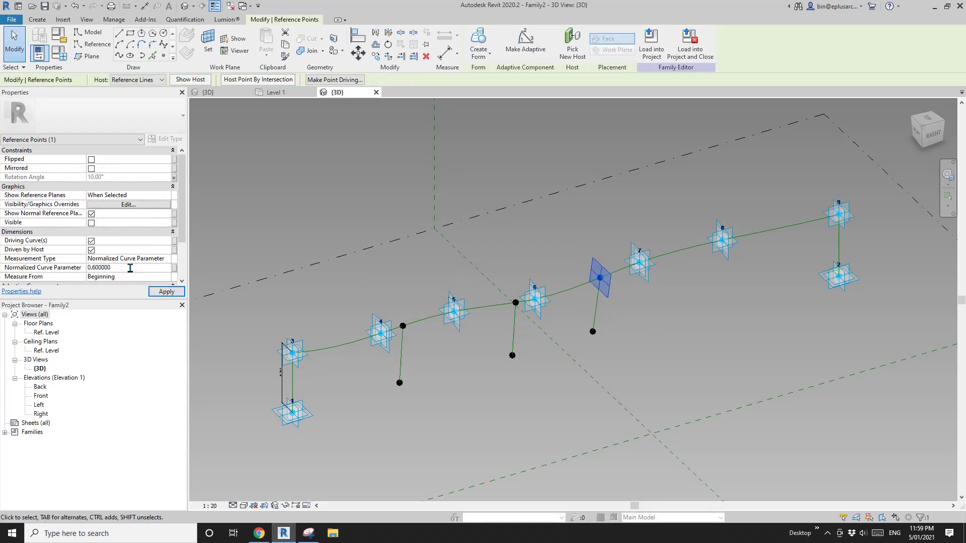
key("Return")
left_click(403, 215)
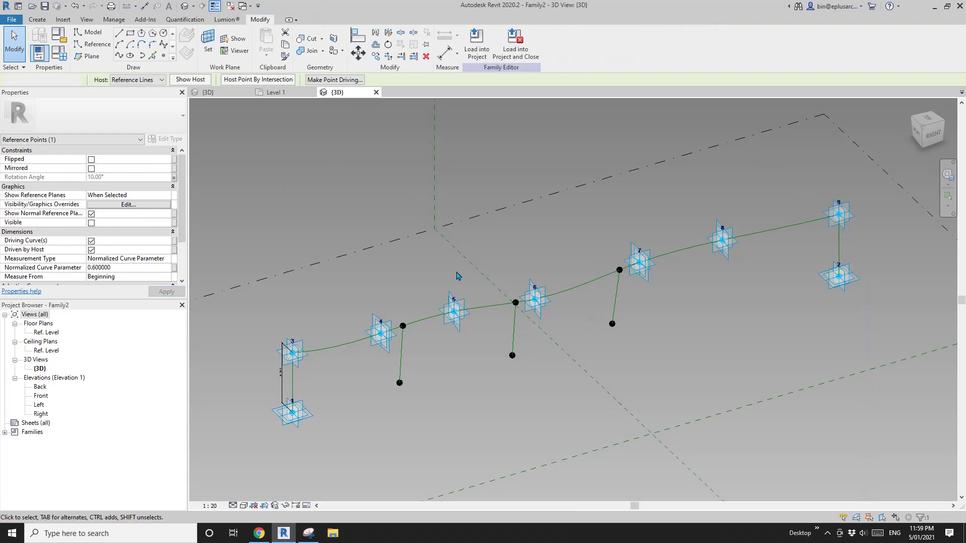
Step: Copy the first slanted reference line near adaptive point 4, with its two end points, to a spot away from the curve
left_click_drag(385, 291, 432, 407)
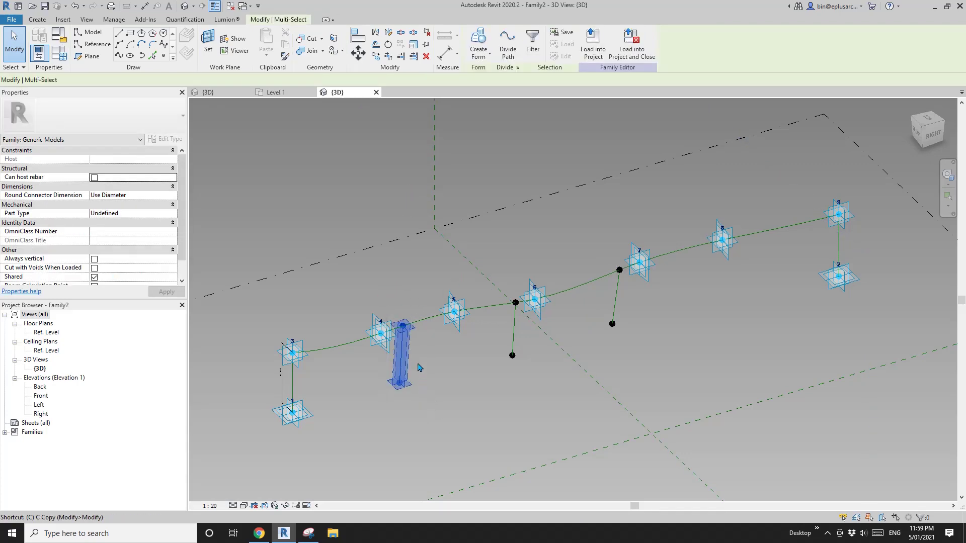
left_click_drag(412, 347, 477, 411)
left_click(478, 411)
Step: Rehost this copy's upper point on the curve between adaptive points 8 and 9 and set its normalized curve parameter to 0.8
left_click(470, 389)
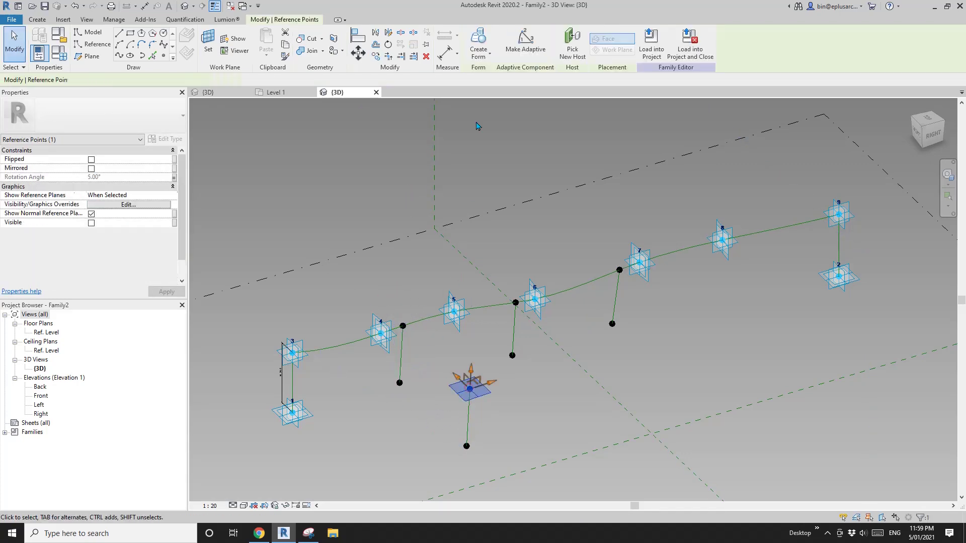
left_click(581, 42)
left_click(788, 228)
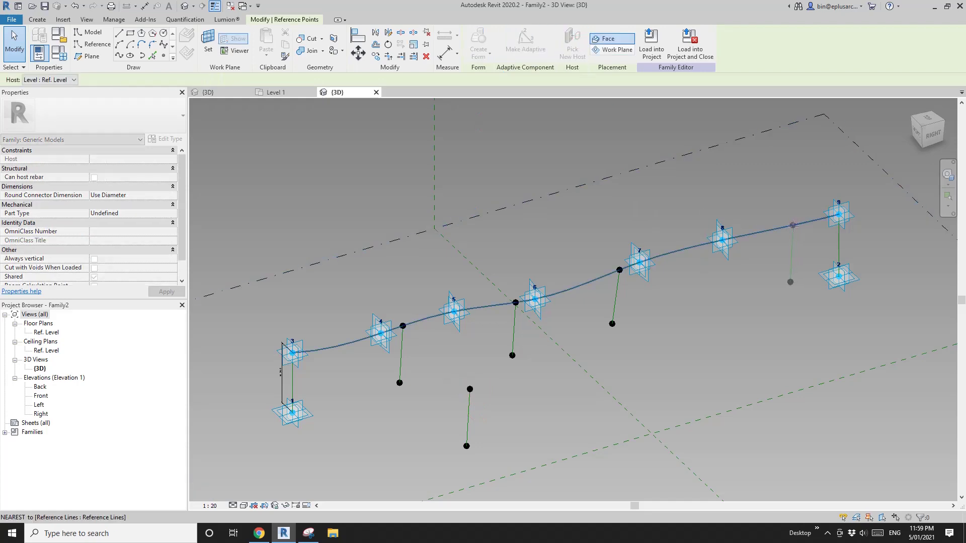
left_click(562, 300)
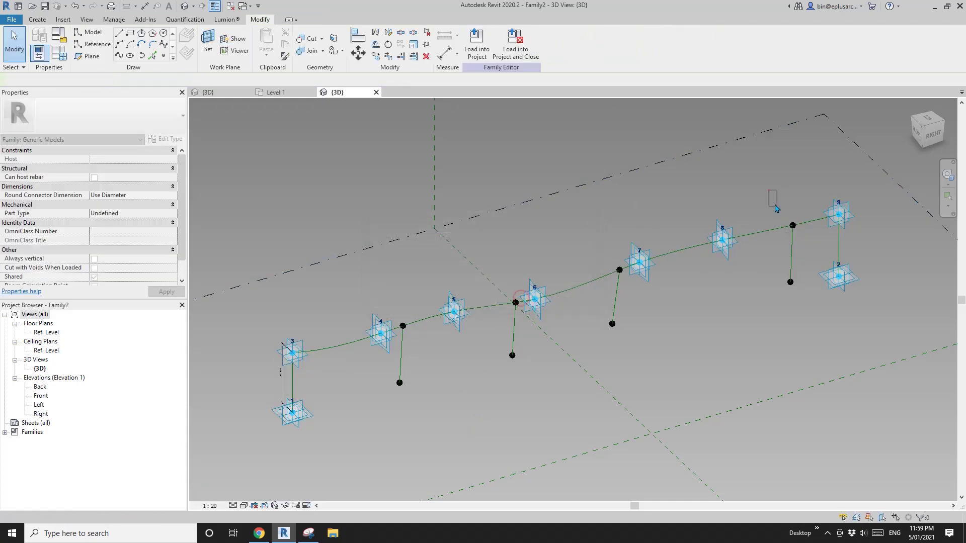
left_click(144, 270)
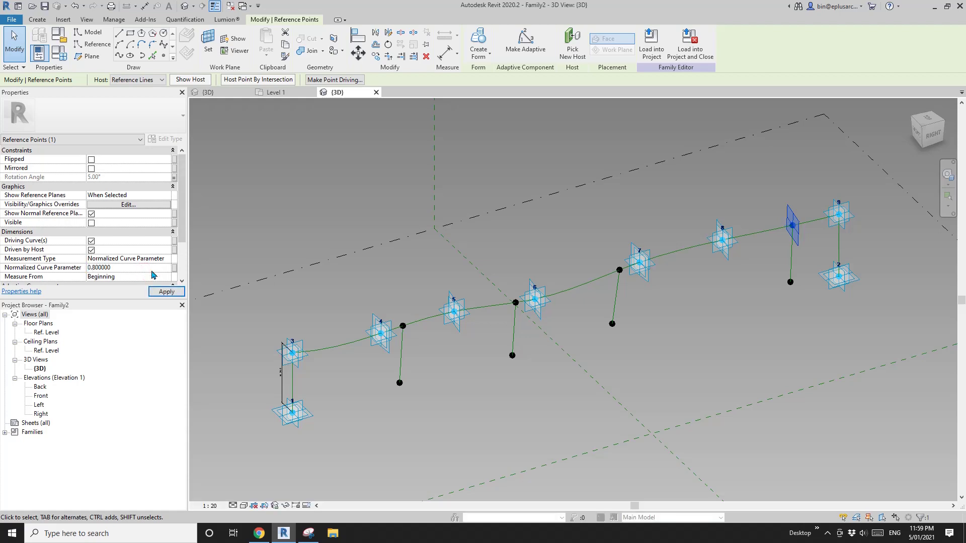
left_click(594, 195)
Step: Create a surface form from the two vertical end reference lines and the four slanted reference lines between them
middle_click_drag(597, 191, 554, 155)
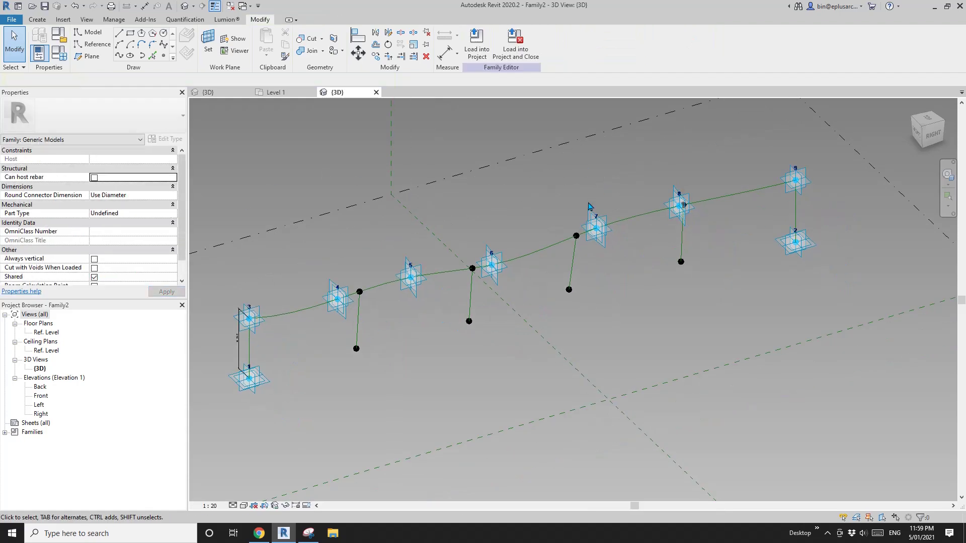
middle_click_drag(589, 206, 697, 211)
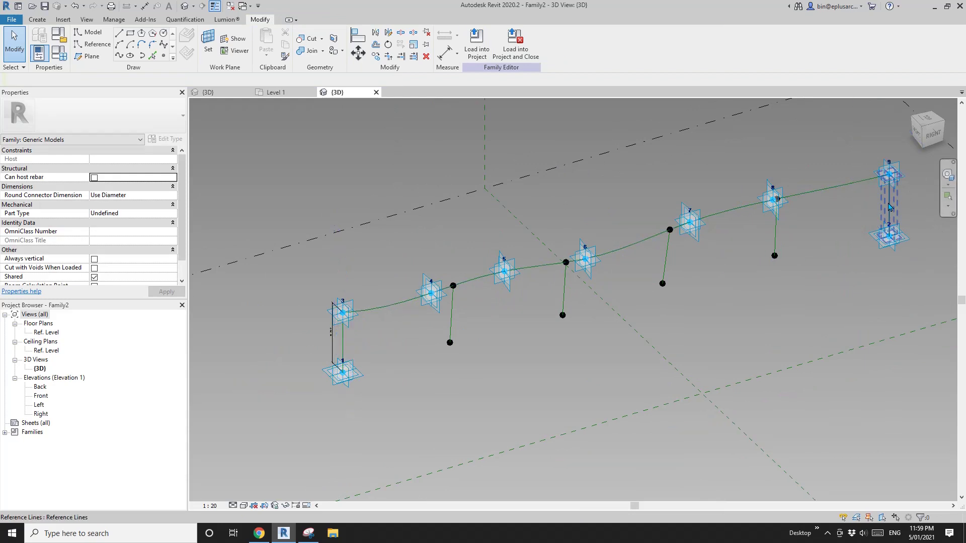
left_click(888, 207)
left_click(775, 226, "ctrl")
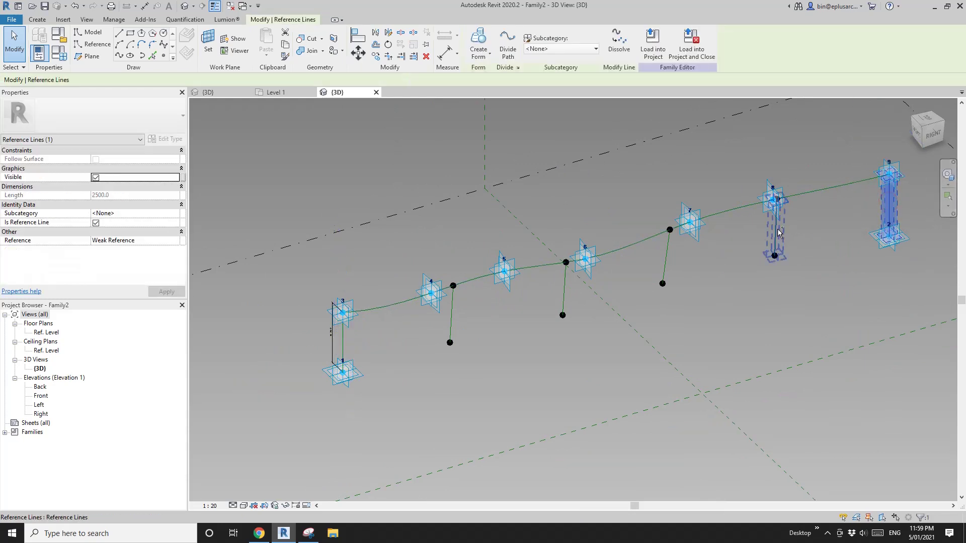
left_click(667, 256, "ctrl")
left_click(566, 292, "ctrl")
left_click(452, 312, "ctrl")
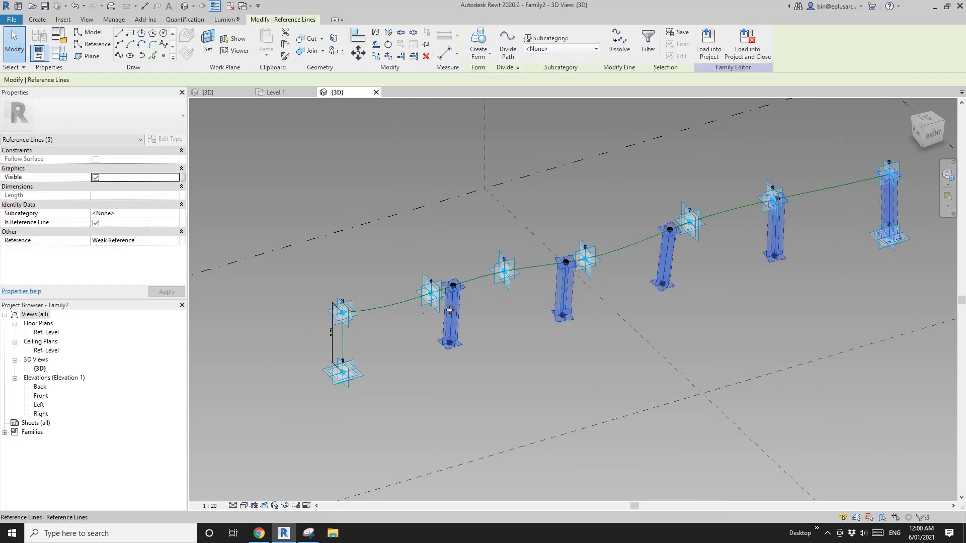
left_click(344, 322, "ctrl")
left_click(346, 300, "ctrl")
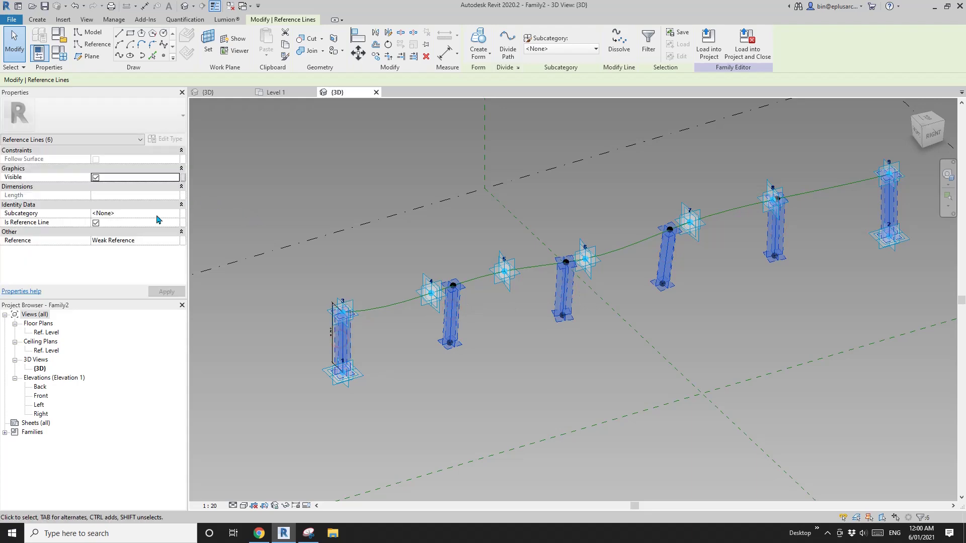
left_click(478, 48)
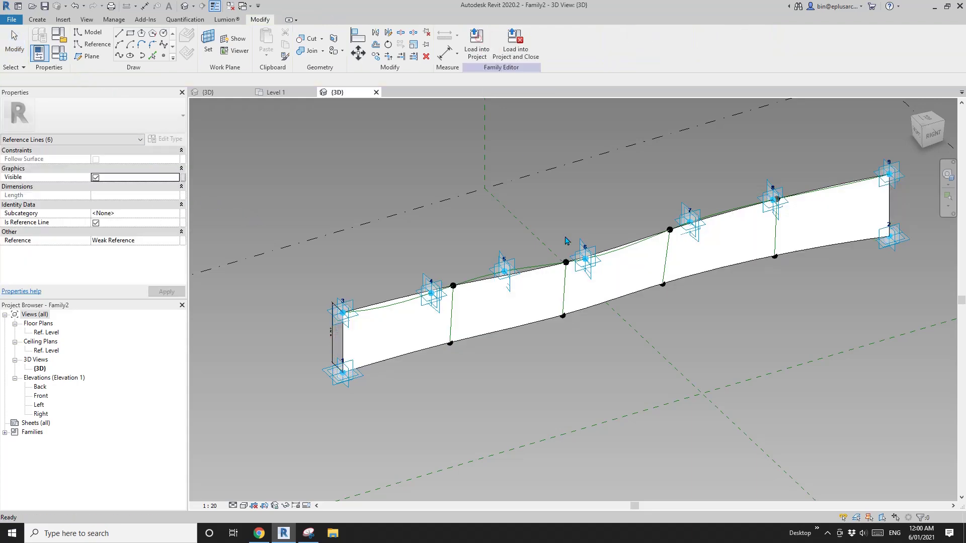
Step: Inspect the surface form's slant along the curve from the front and from an oblique angle
middle_click_drag(674, 226, 704, 172, "shift")
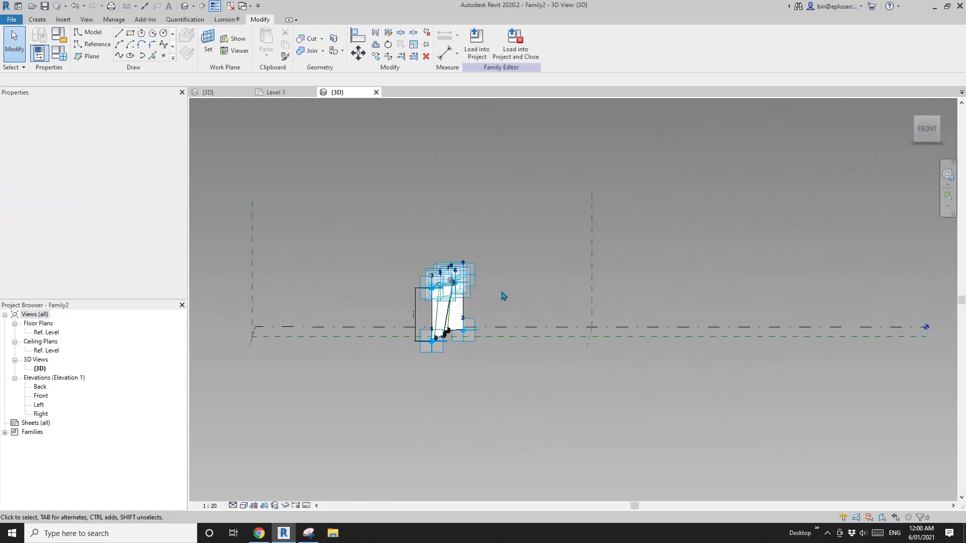
scroll(502, 295, "up", 2)
middle_click_drag(447, 318, 552, 337)
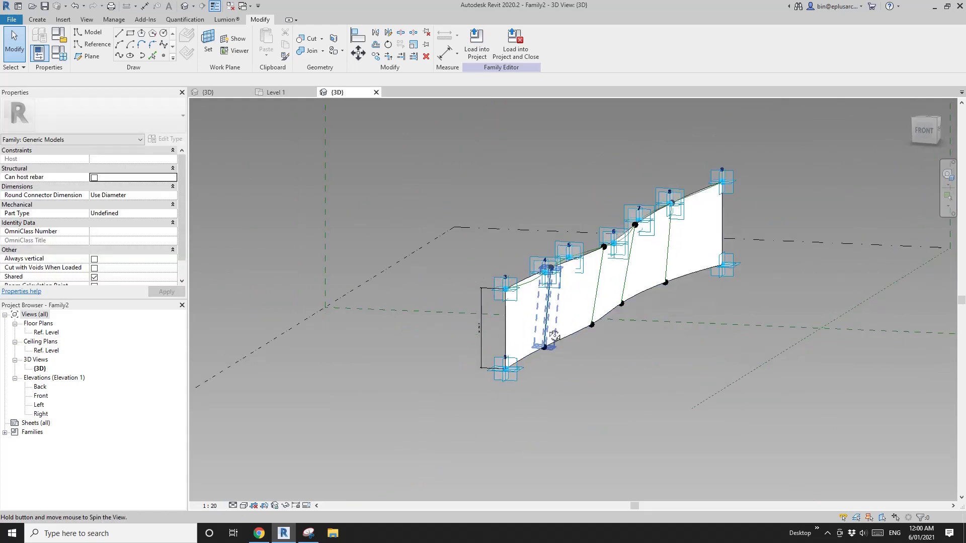
scroll(557, 327, "up", 1)
middle_click_drag(425, 257, 503, 264)
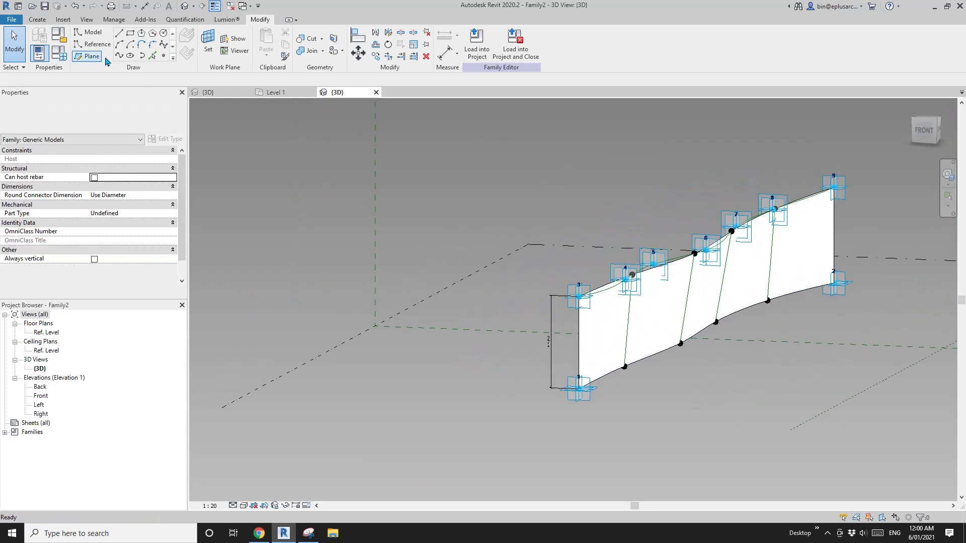
Step: Set the family's rotation-angle parameter A to 70 degrees
left_click(59, 53)
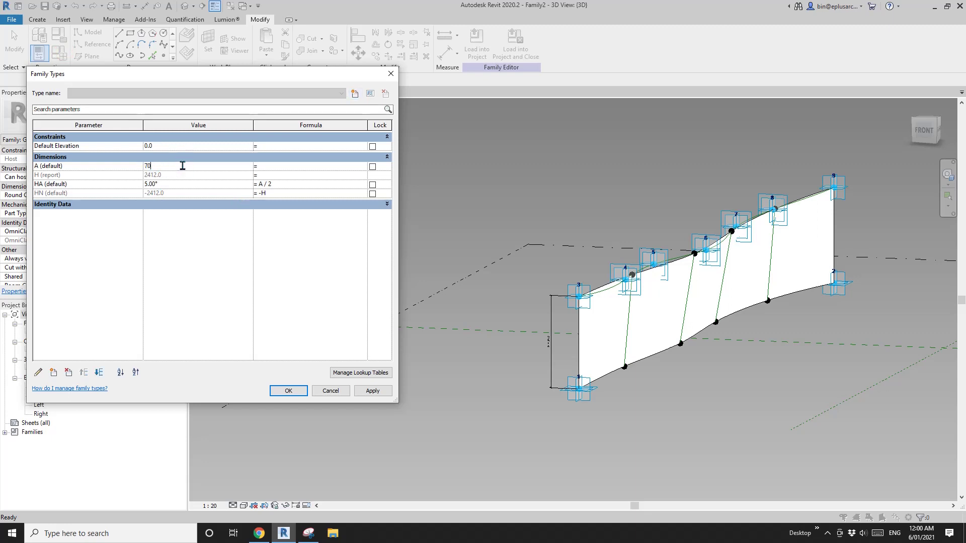
left_click(374, 392)
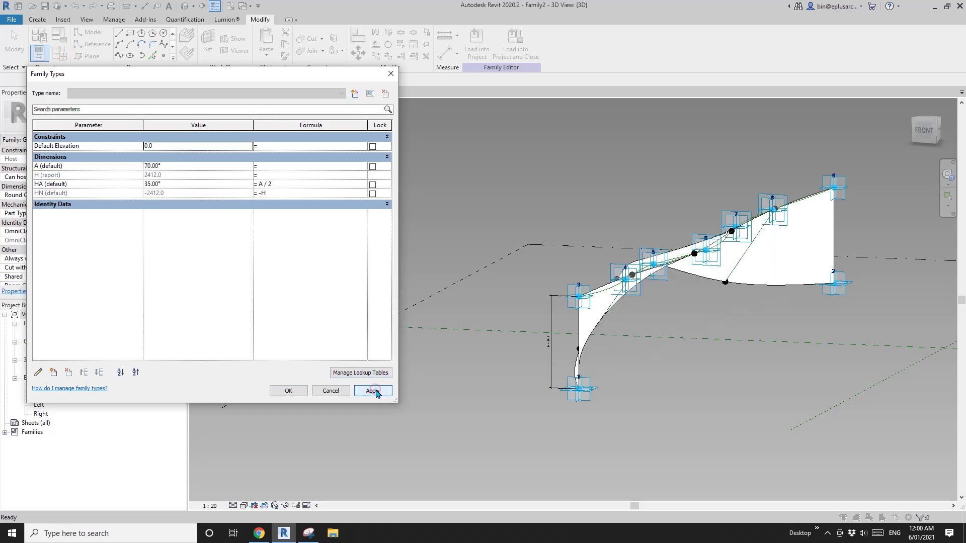
left_click(297, 392)
Step: Set the normalized curve parameter of the slanted line's upper point beside adaptive point 8 to 0.9
middle_click_drag(508, 397, 506, 310, "shift")
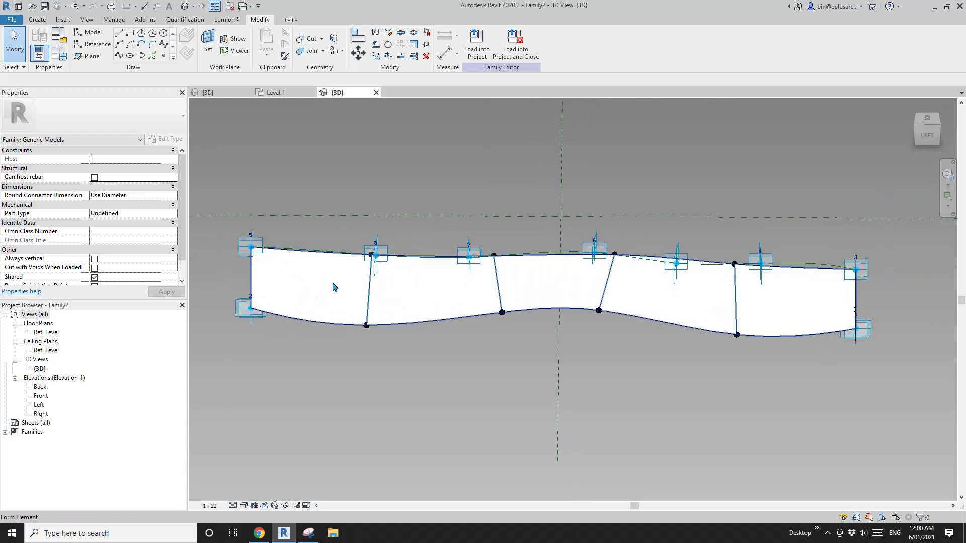
middle_click_drag(337, 324, 613, 297, "shift")
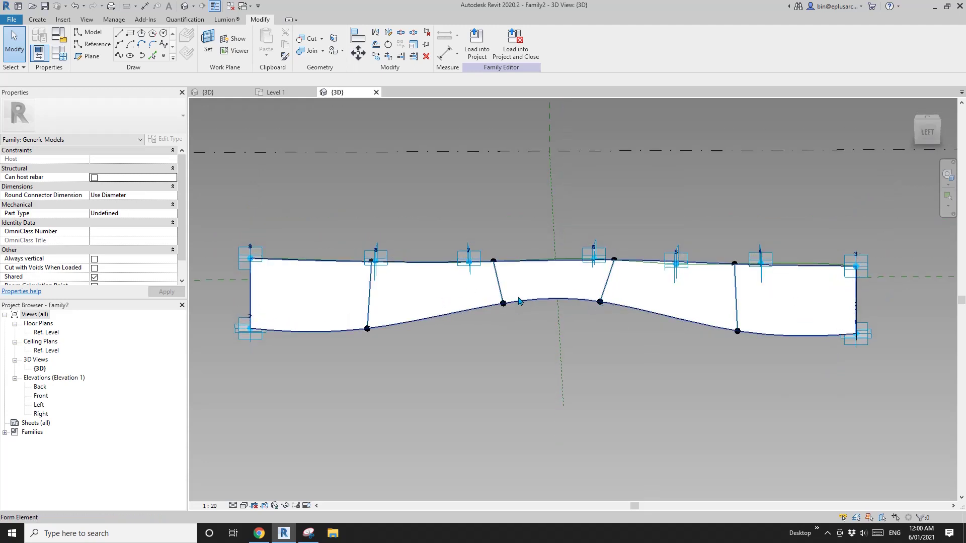
mouse_move(520, 300)
middle_mouse_down("shift")
mouse_move(492, 305)
mouse_move(523, 277)
mouse_move(533, 229)
mouse_move(410, 318)
middle_mouse_up("shift")
scroll(363, 274, "up", 2)
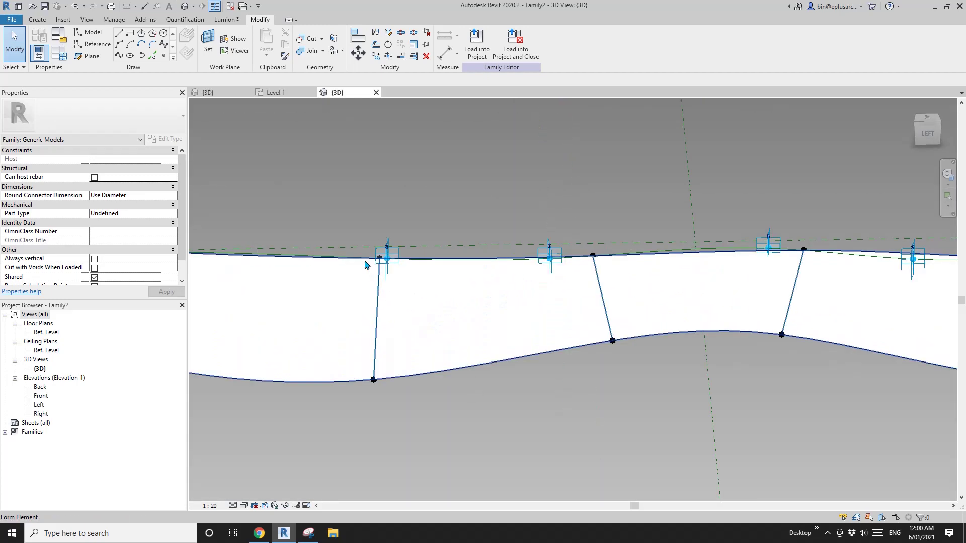
left_click_drag(353, 217, 388, 281)
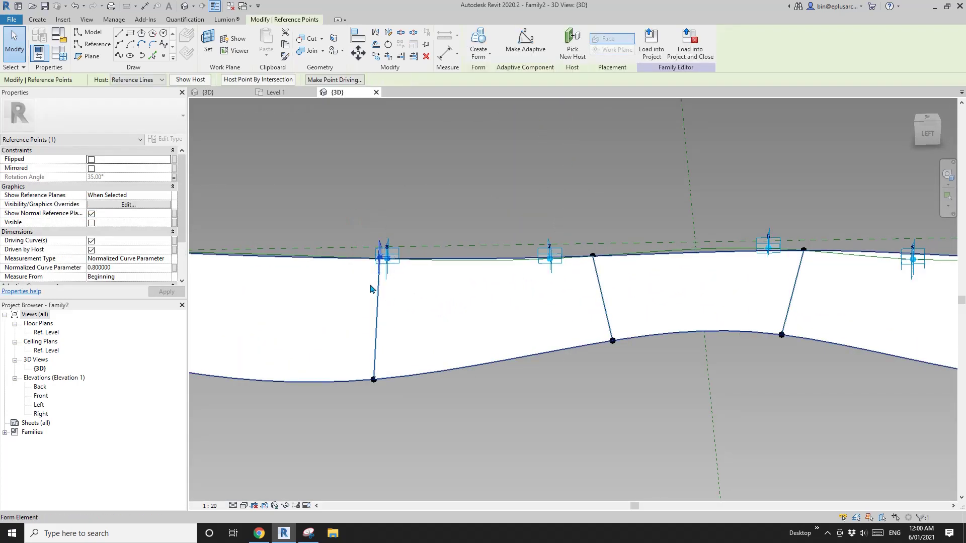
left_click(132, 270)
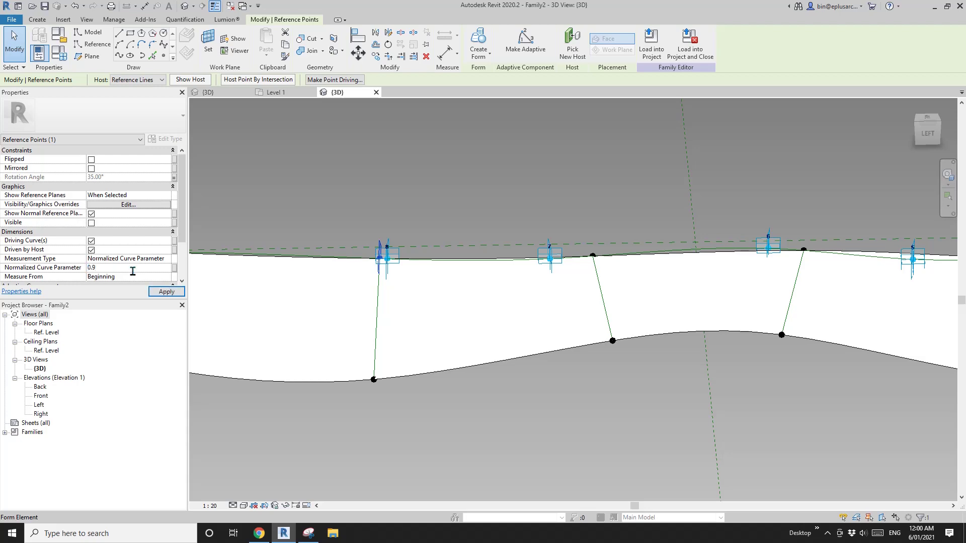
key("Return")
Step: Set the normalized curve parameter of the upper reference point between adaptive points 6 and 7 to 0.7
left_click(582, 226)
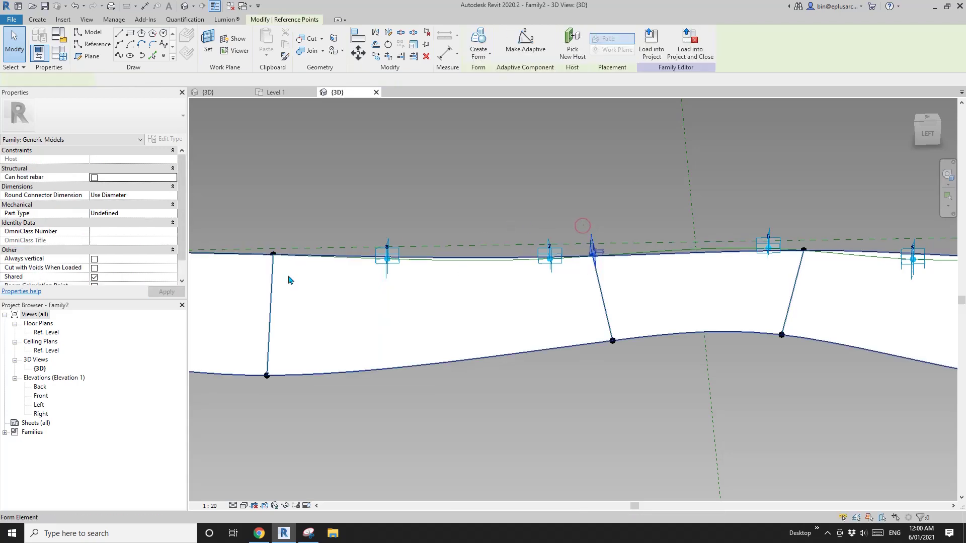
left_click(593, 250)
left_click(138, 268)
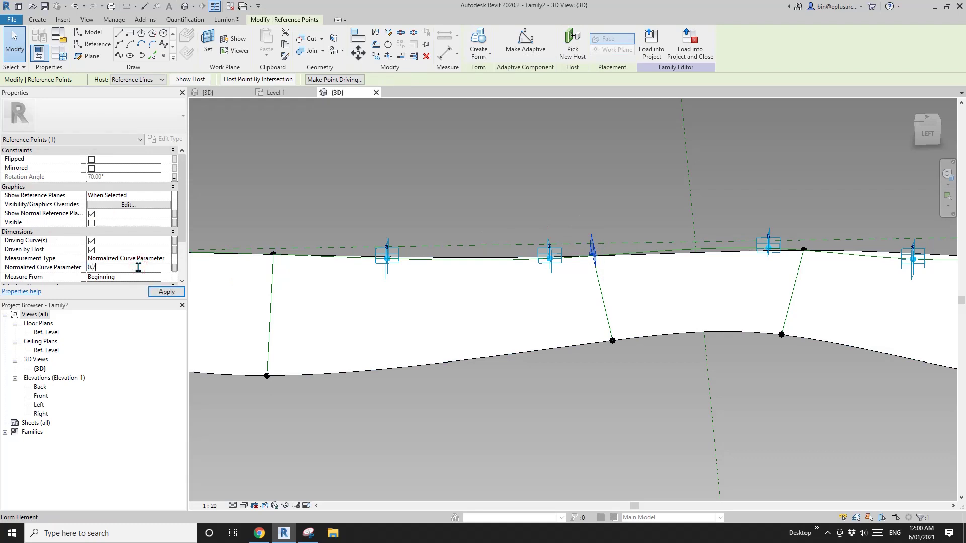
Step: Set the normalized curve parameter of the upper reference point between adaptive points 5 and 6 to 0.3
middle_click_drag(713, 225, 603, 235)
left_click_drag(690, 231, 709, 276)
left_click(711, 279)
left_click(131, 270)
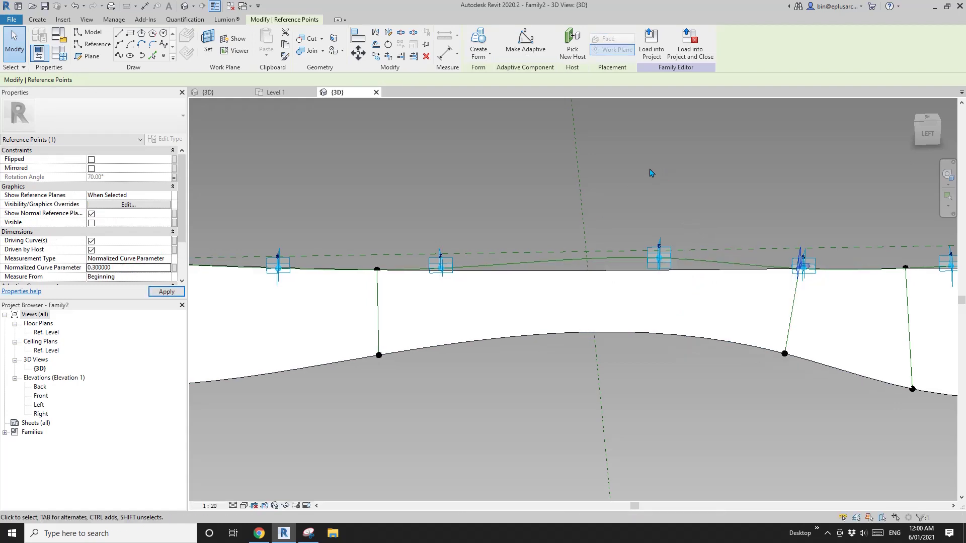
Step: Lower the normalized curve parameter of the upper reference point between adaptive points 4 and 5 so it sits between points 3 and 4
middle_click_drag(647, 168, 603, 167, "shift")
left_click_drag(795, 217, 820, 255)
left_click(136, 268)
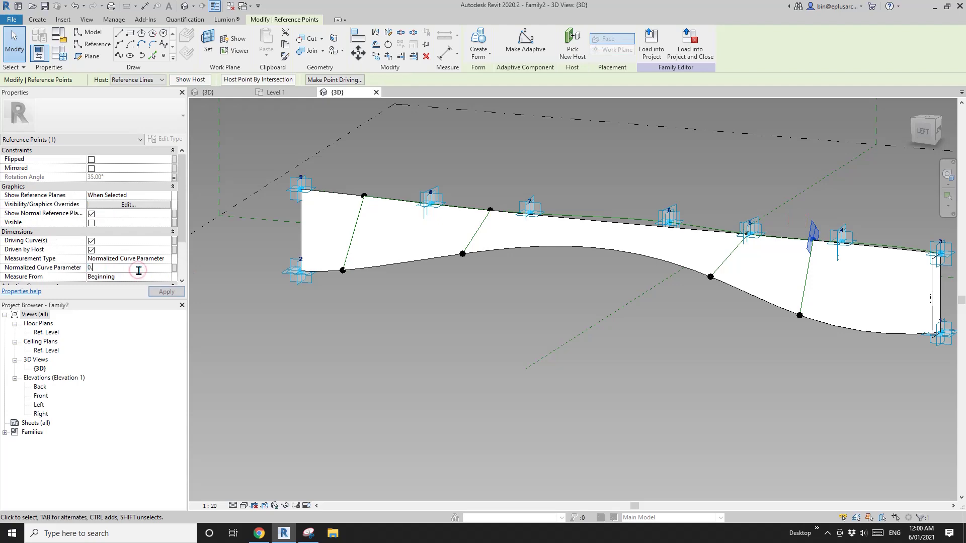
Step: Load Family2 into the mass family Family1 and close it without saving
scroll(714, 184, "down", 1)
middle_click_drag(755, 243, 642, 248, "shift")
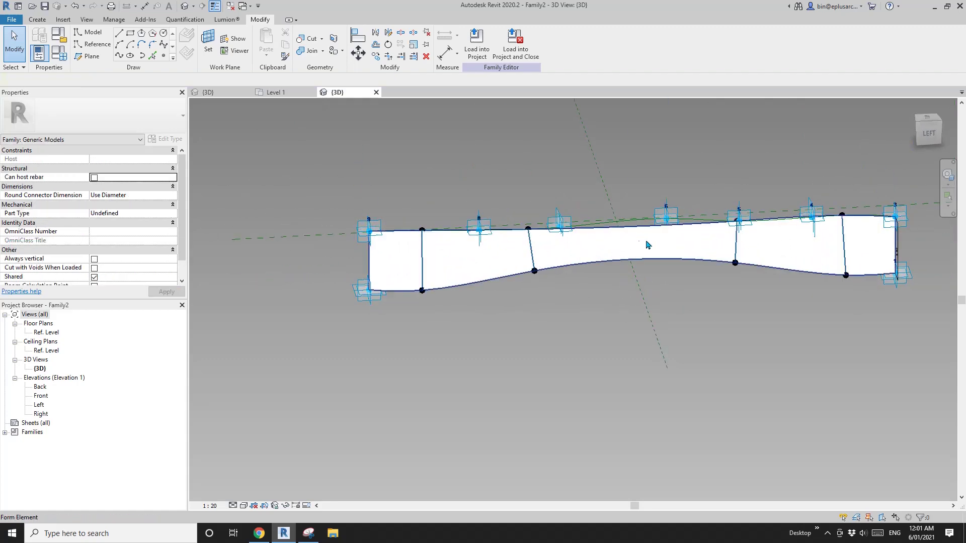
middle_click_drag(648, 245, 459, 261, "shift")
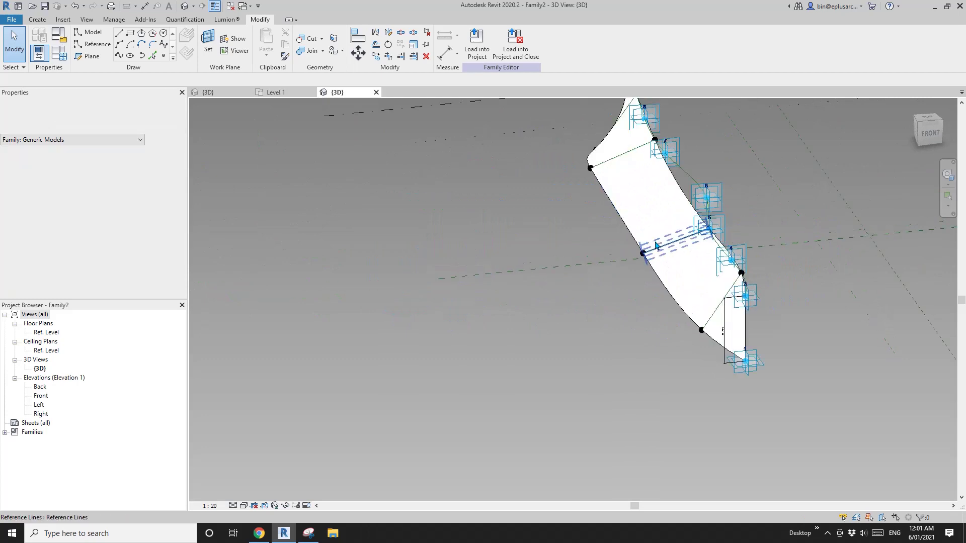
middle_click_drag(655, 245, 629, 226, "shift")
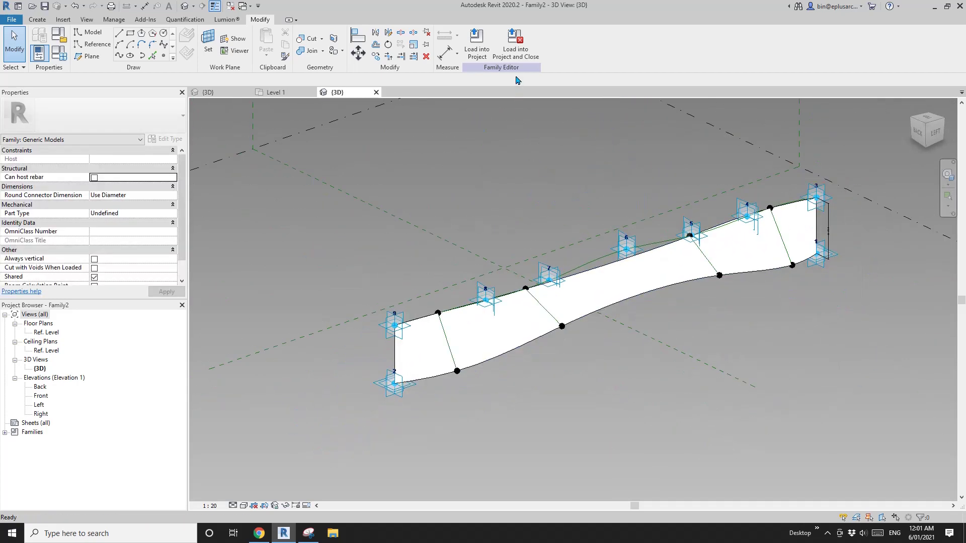
left_click(518, 50)
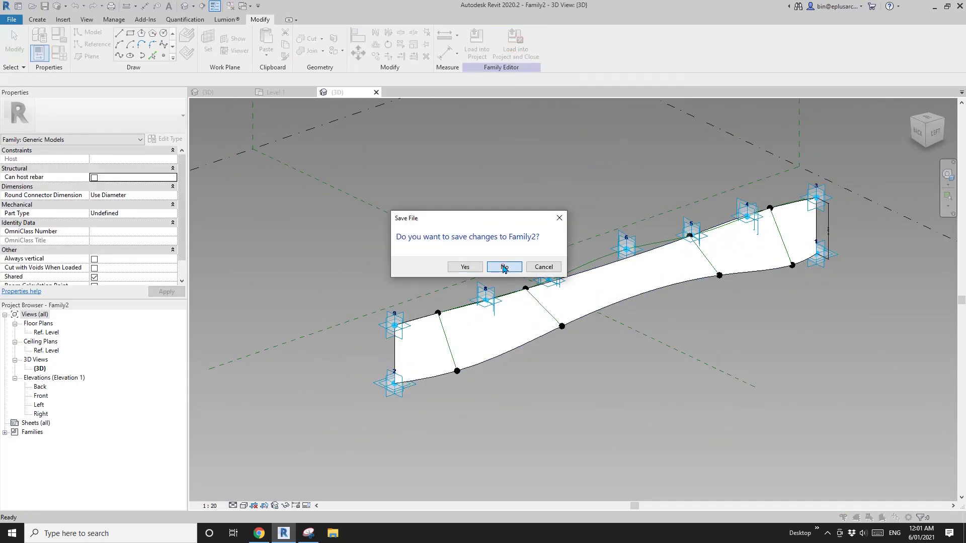
left_click(504, 268)
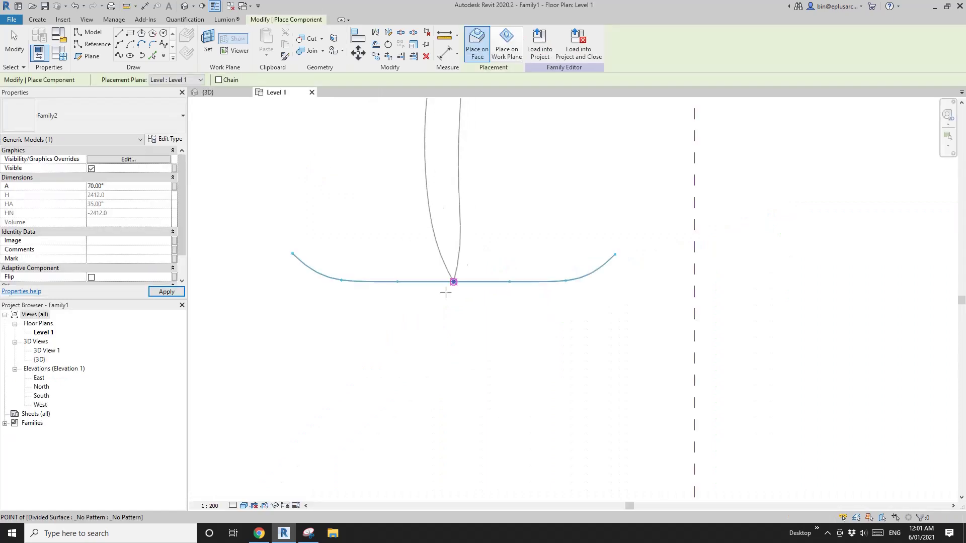
Step: Place a Family2 instance by a single point in front of the divided surface in the 3D view
left_click(186, 6)
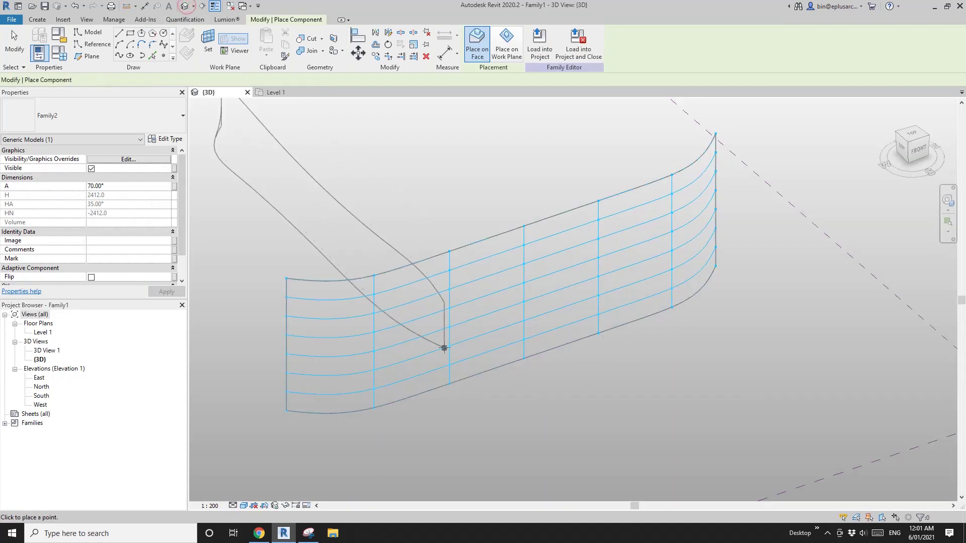
middle_click_drag(444, 349, 444, 340)
middle_click_drag(493, 404, 471, 388)
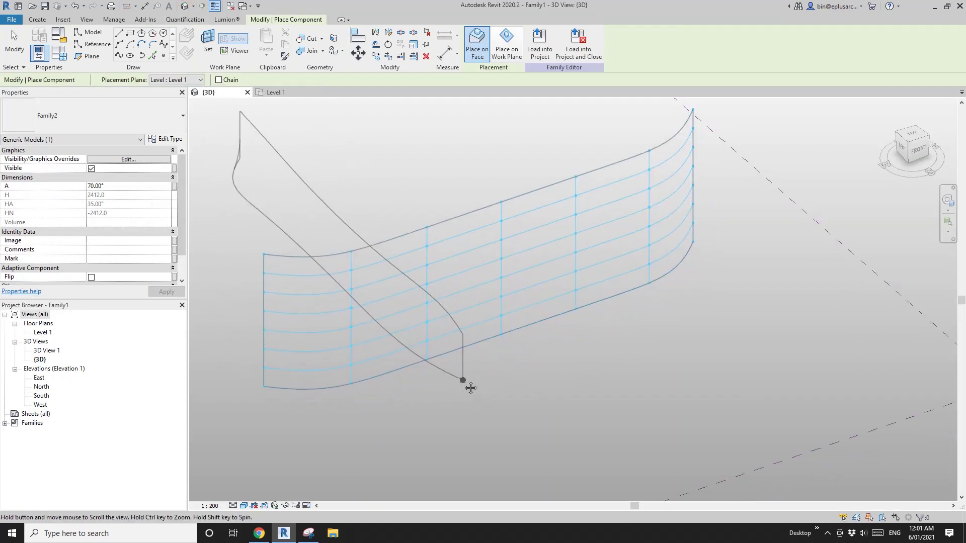
left_click(519, 415)
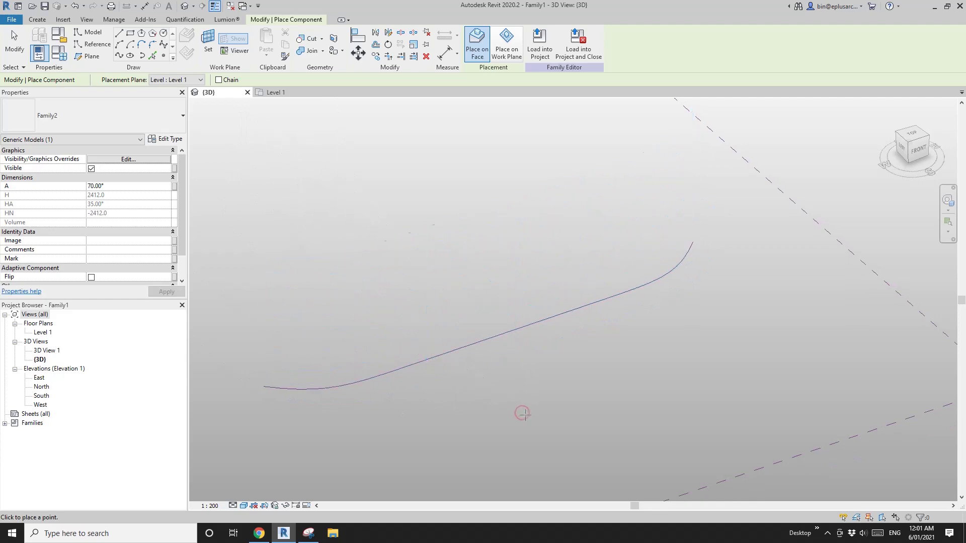
key("Escape")
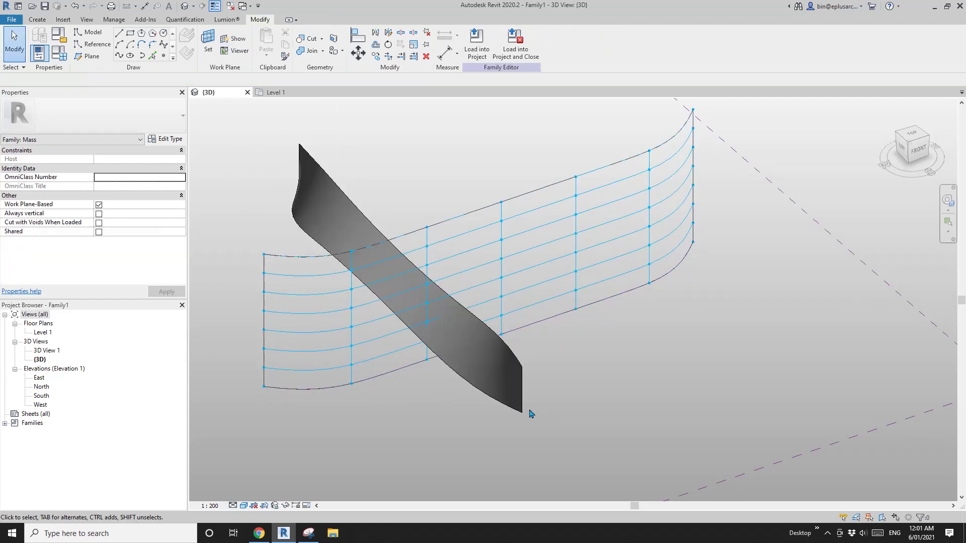
Step: Open Family2 for editing, turn on Always vertical, and reload it into Family1 without saving, overwriting the existing version
left_click(502, 394)
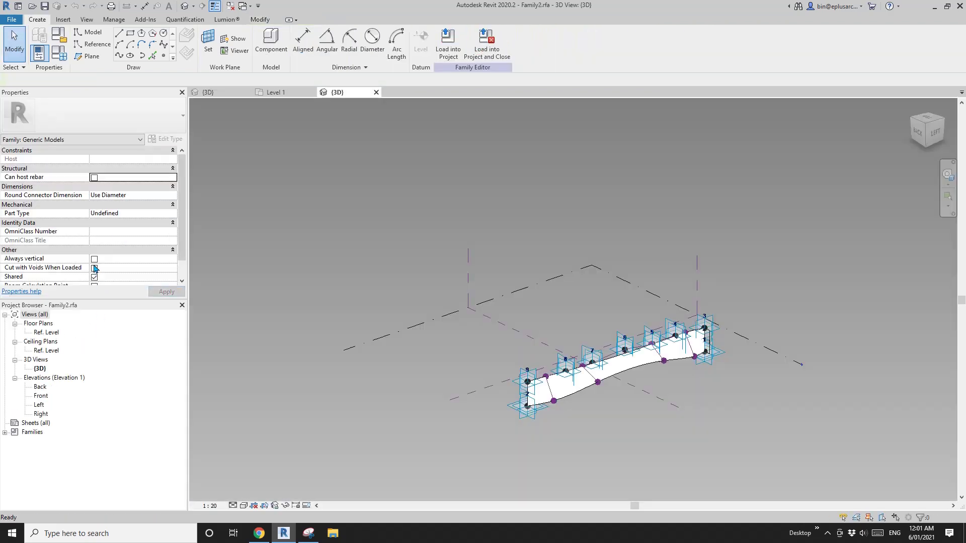
left_click(94, 259)
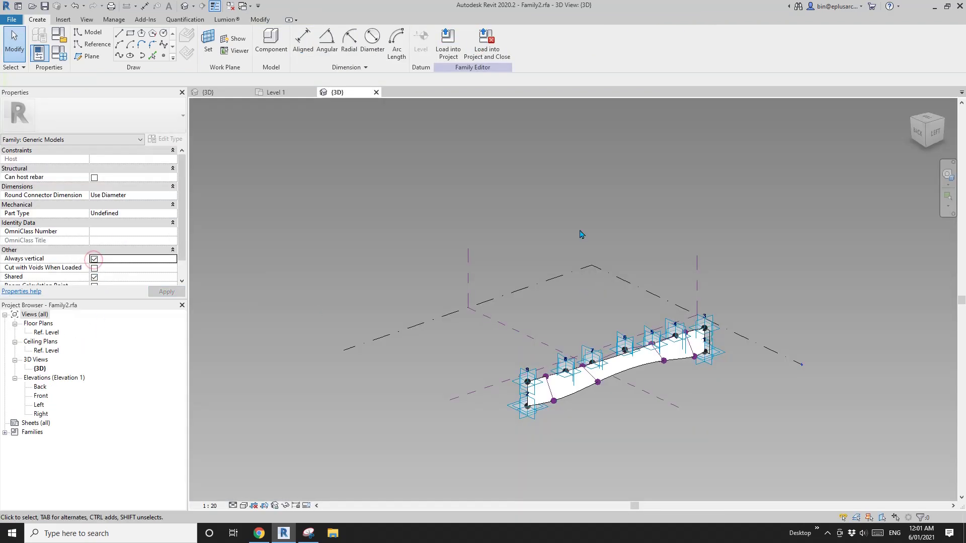
left_click(487, 49)
left_click(504, 267)
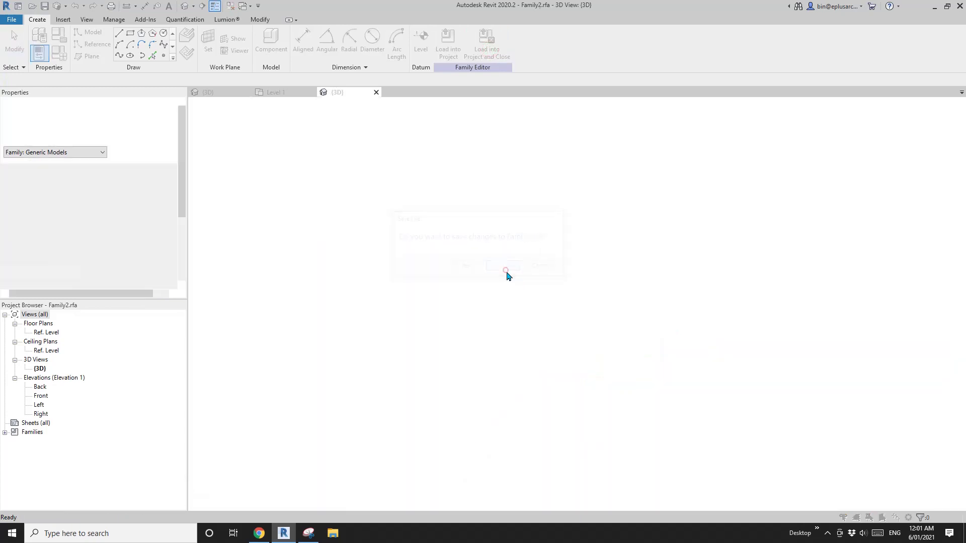
left_click(467, 235)
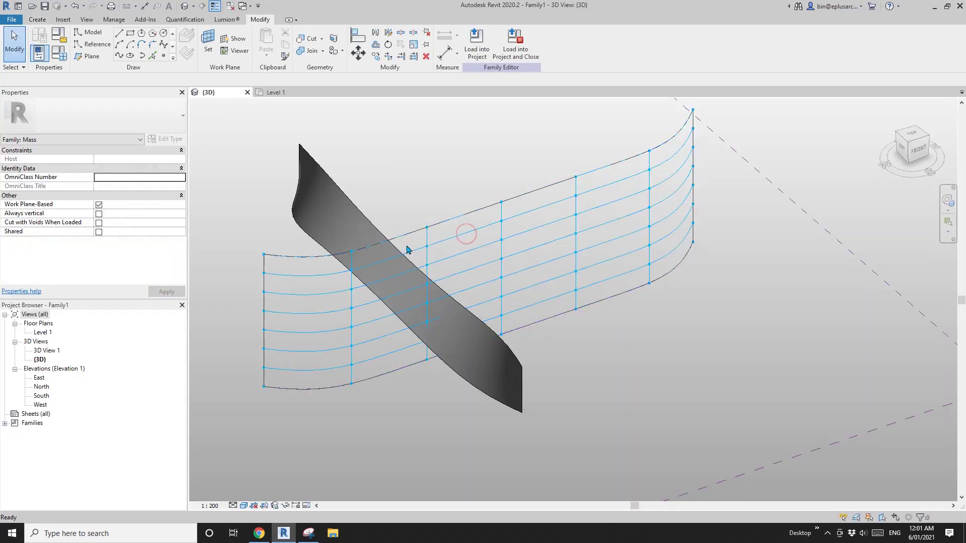
Step: Delete the placed instance and start a new Family2 component with its first two points on the divided surface's lower end corners
left_click(350, 221)
key("Delete")
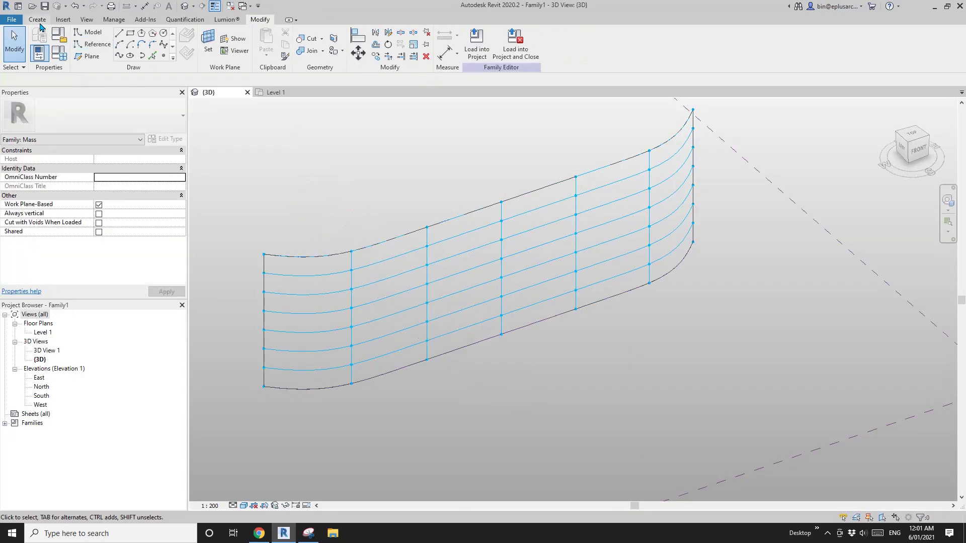
left_click(40, 23)
left_click(272, 40)
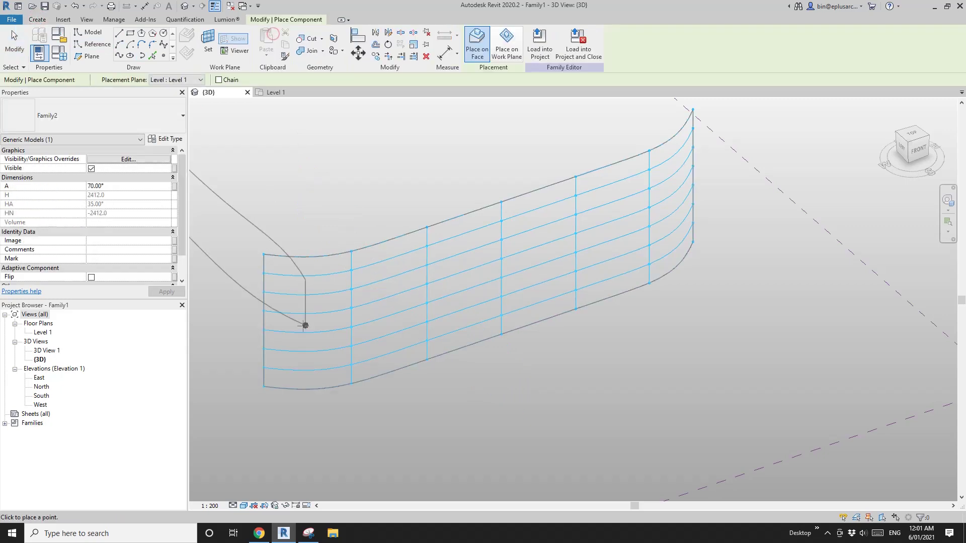
left_click(264, 387)
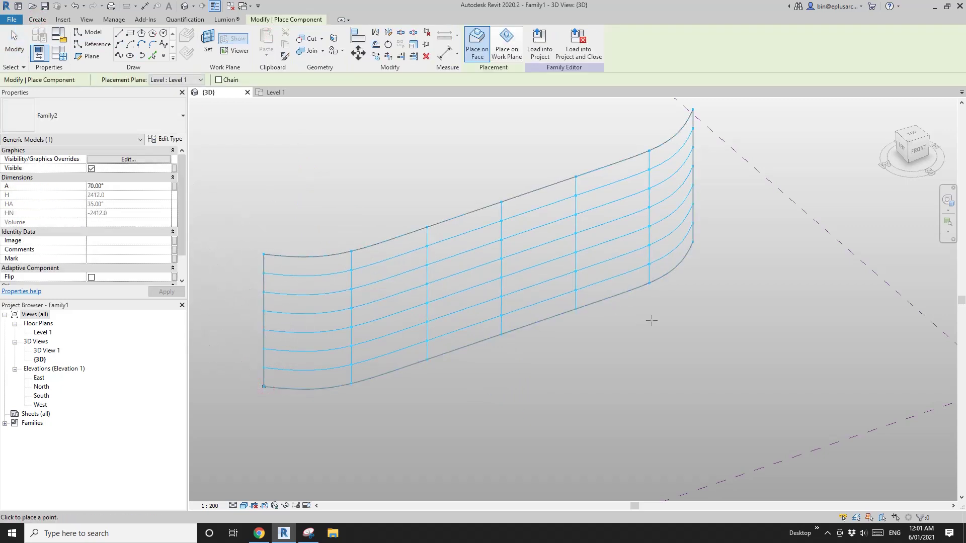
middle_click_drag(613, 325, 731, 300, "shift")
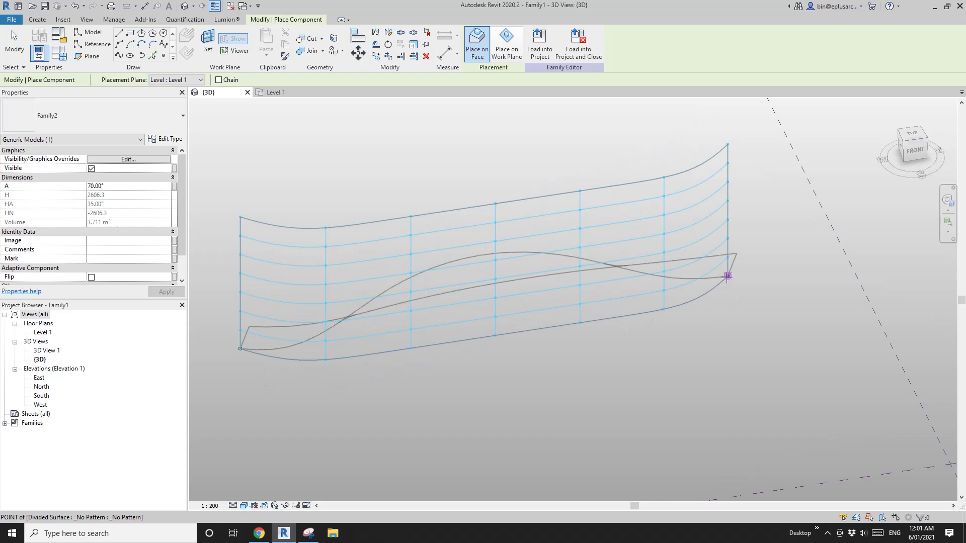
left_click(728, 276)
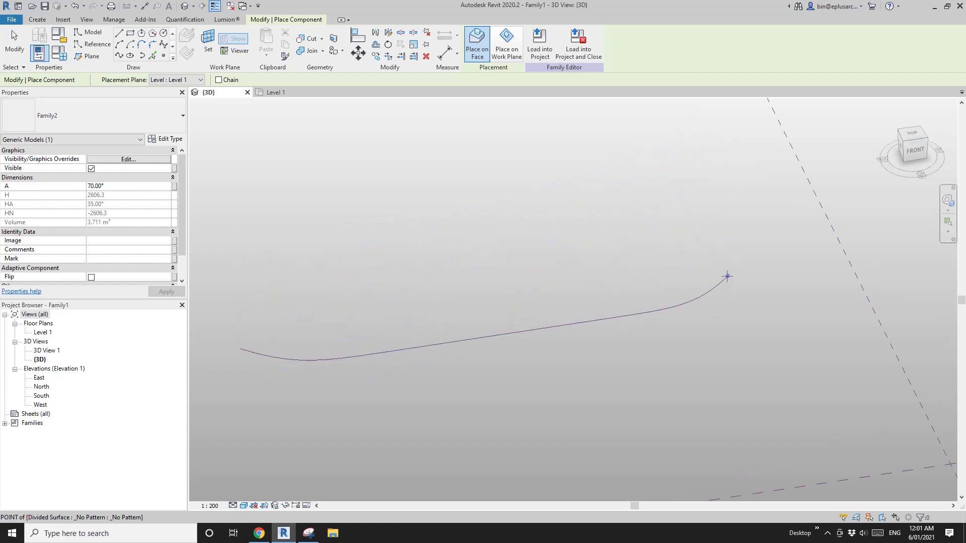
Step: Place the component's remaining seven adaptive points in order on the row of nodes just above the divided surface's lower edge
left_click(240, 330)
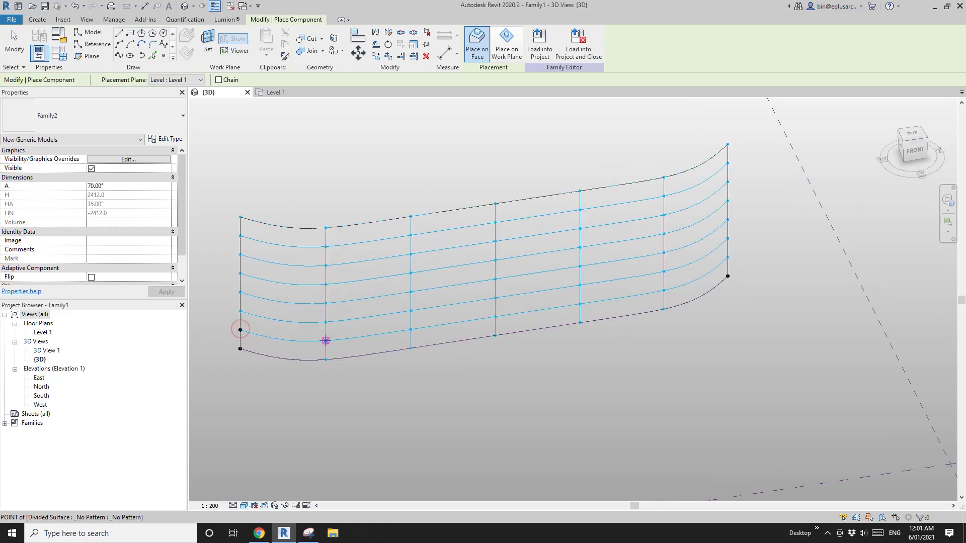
left_click(325, 341)
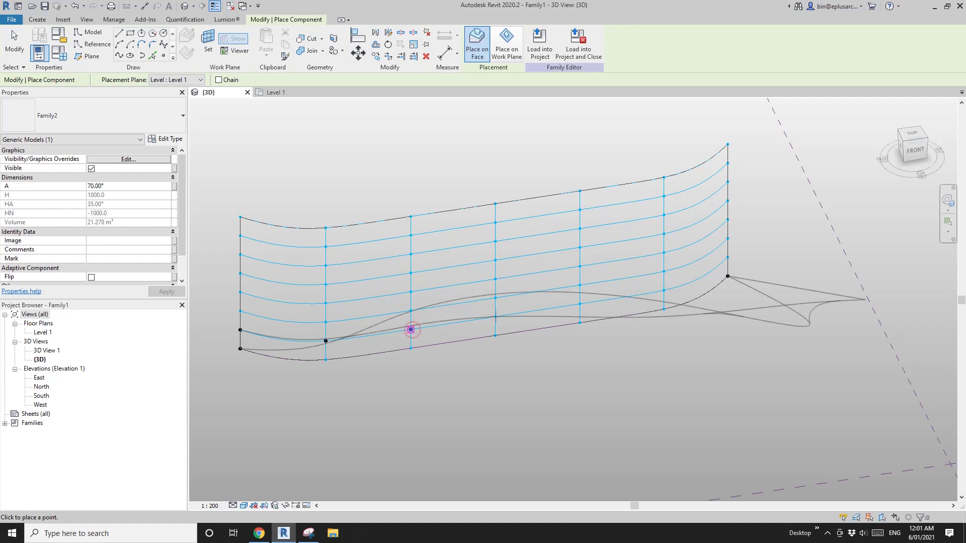
left_click(411, 331)
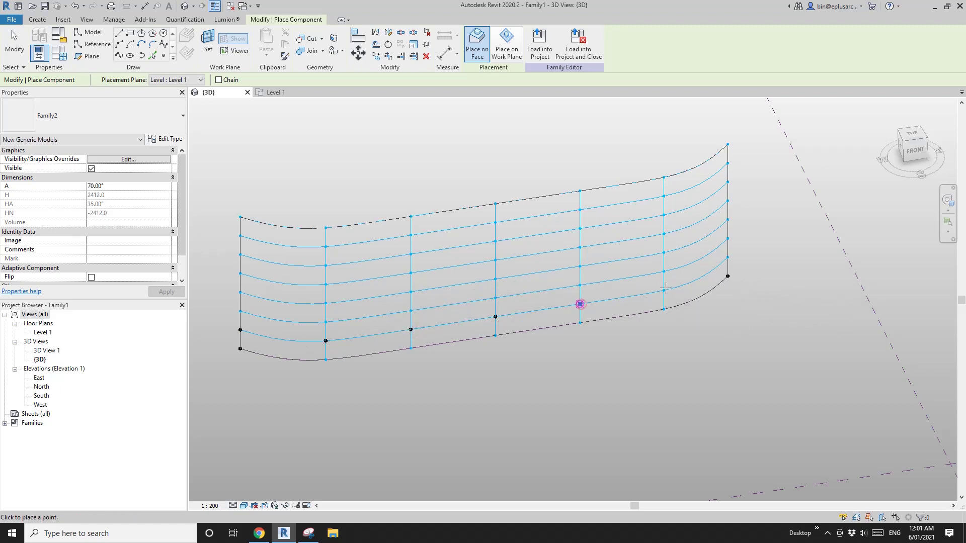
left_click(728, 257)
key("Escape")
Step: Turn on the Flip option for the placed Family2 instance
middle_click_drag(514, 241, 431, 334, "shift")
left_click(482, 332)
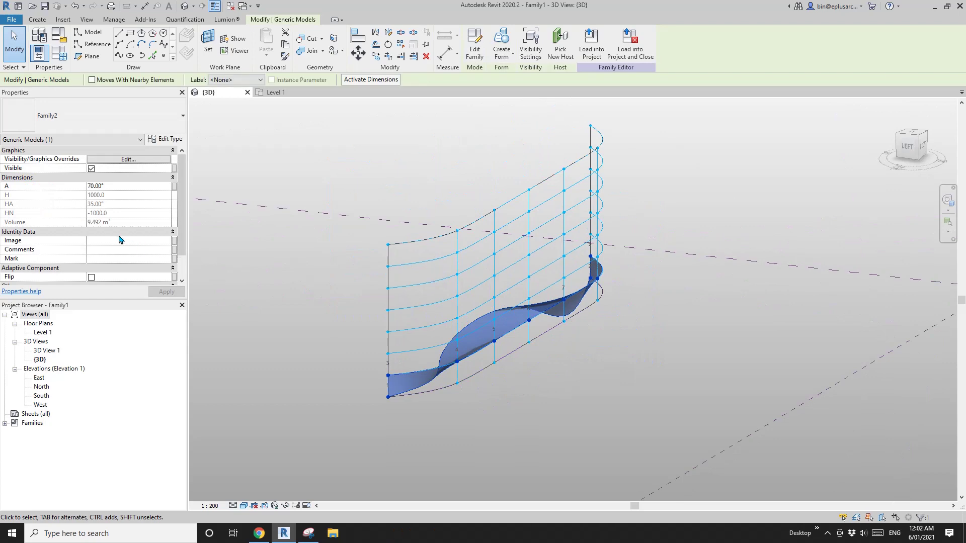
scroll(120, 241, "down", 2)
left_click(93, 250)
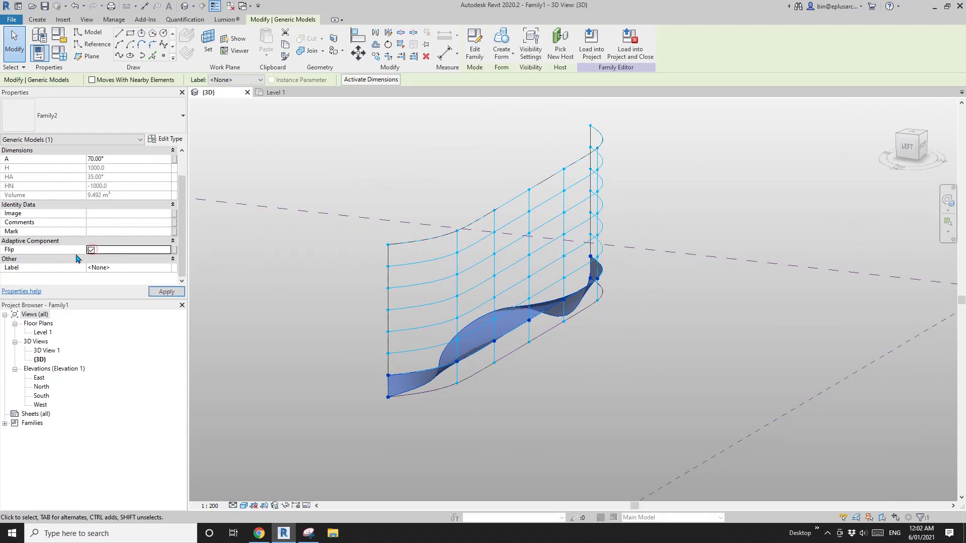
key("Escape")
Step: Open the family of the placed Family2 instance for editing
middle_click_drag(522, 220, 635, 384, "shift")
left_click(574, 376)
scroll(529, 371, "down", 1)
middle_click_drag(529, 370, 544, 303)
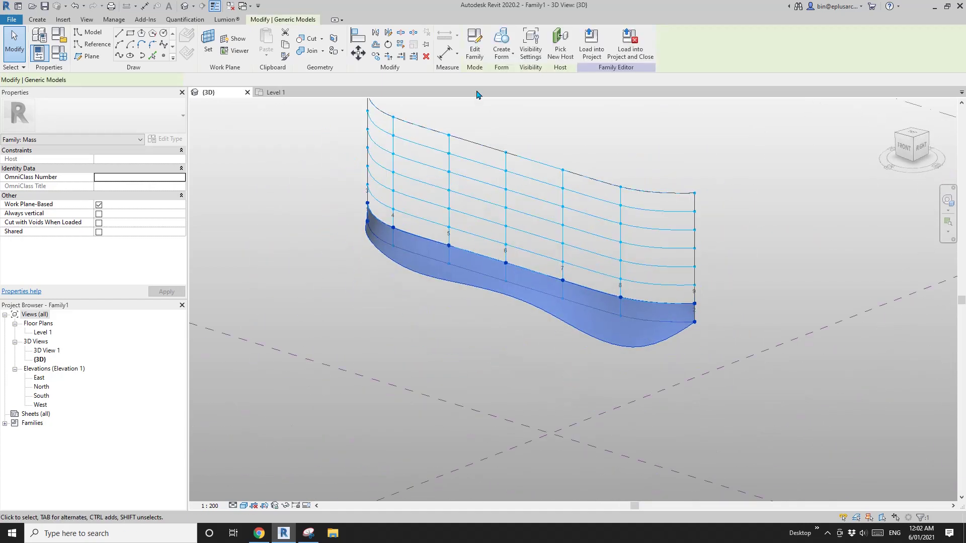
left_click(473, 53)
scroll(612, 394, "up", 4)
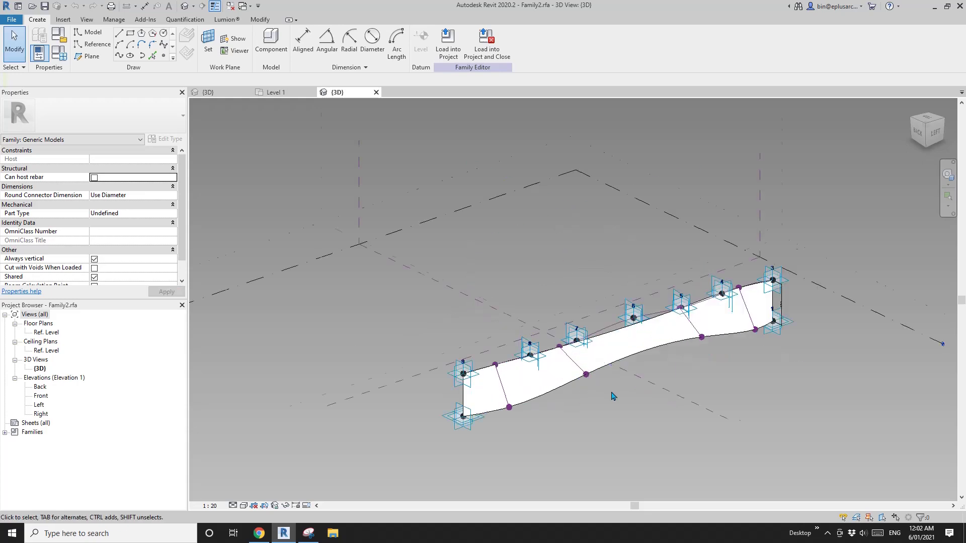
Step: Check which family parameter drives the Offset of the reference point at the lower end of a slanted line, leaving the association as is
left_click(865, 285)
middle_click_drag(872, 325, 663, 299)
mouse_move(596, 236)
middle_mouse_down("shift")
mouse_move(661, 228)
mouse_move(592, 229)
middle_mouse_up("shift")
left_click(173, 269)
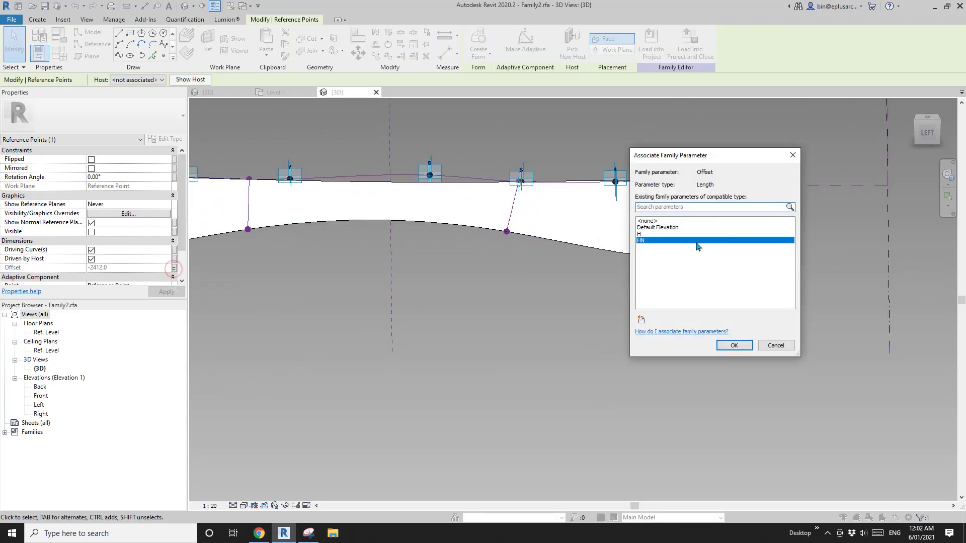
key("Escape")
key("Escape")
scroll(612, 242, "down", 1)
middle_click_drag(658, 248, 788, 264)
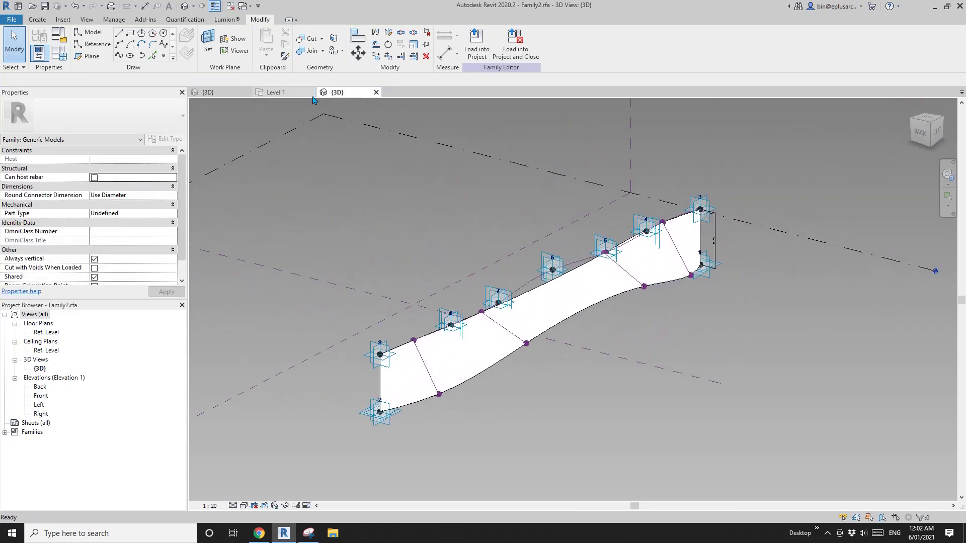
Step: Move adaptive point 2 a short distance straight up toward adaptive point 9
middle_click_drag(492, 194, 555, 150)
left_click(452, 377)
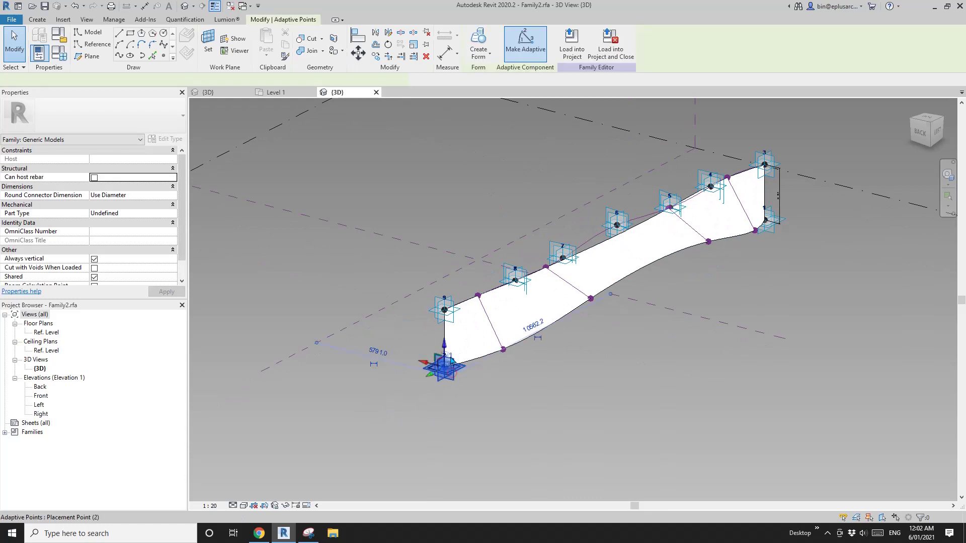
left_click_drag(444, 333, 448, 336)
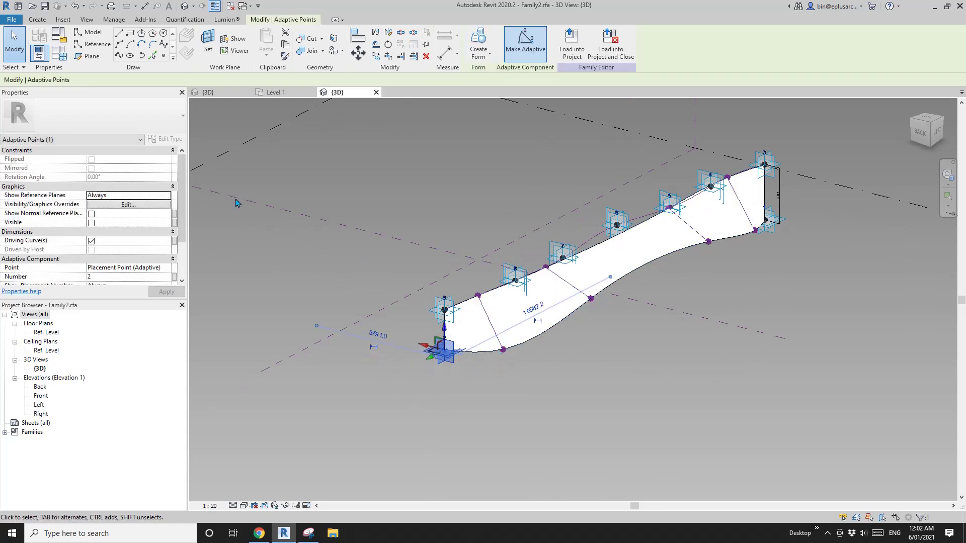
key("Escape")
Step: Review the family's parameters and formulas, and inspect the H dimension between adaptive points 1 and 3
left_click(60, 53)
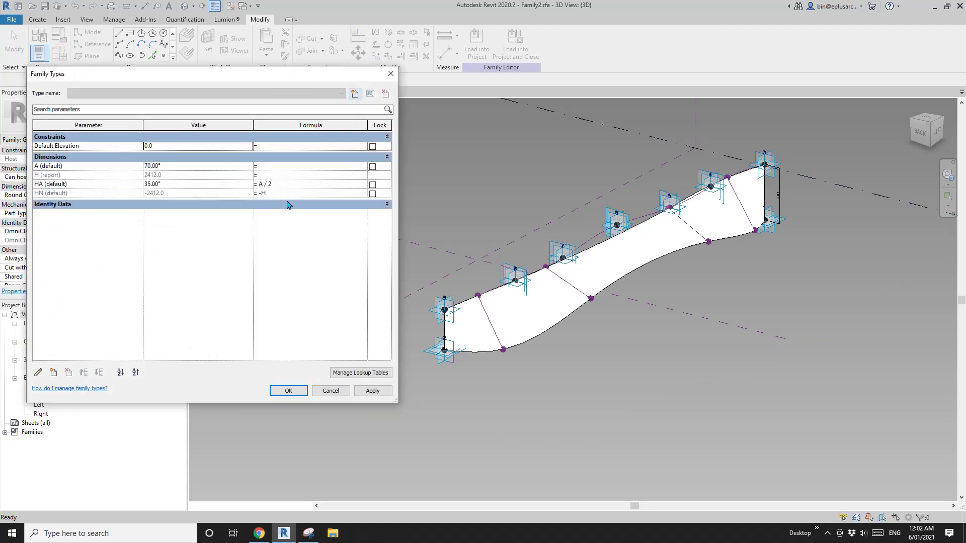
key("Escape")
scroll(449, 337, "up", 4)
scroll(529, 320, "down", 4)
middle_click_drag(558, 336, 403, 372)
scroll(785, 186, "up", 3)
scroll(788, 188, "up", 2)
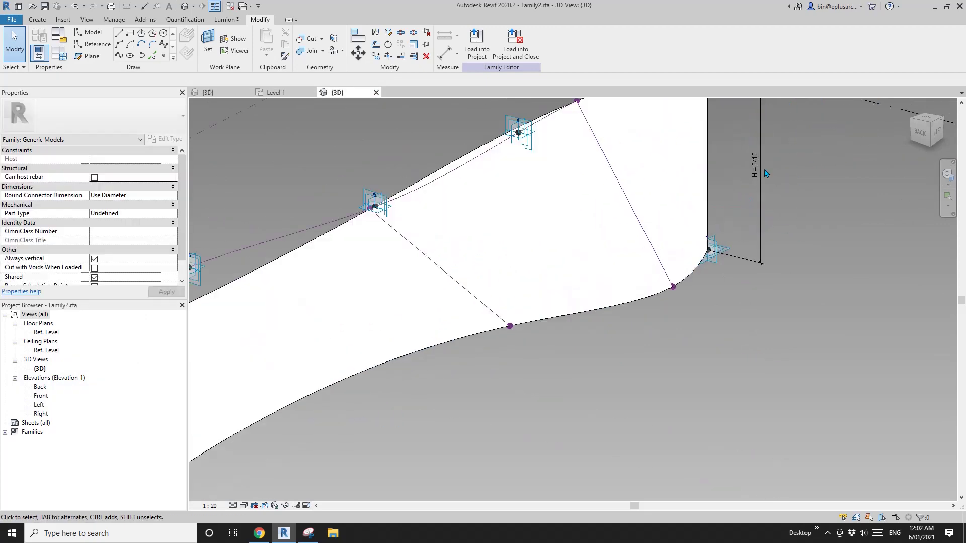
left_click(762, 186)
Step: Move adaptive point 1 straight up until the H dimension is about 1752
scroll(759, 187, "down", 6)
middle_click_drag(635, 232, 785, 244, "shift")
scroll(757, 193, "up", 2)
middle_click_drag(757, 193, 654, 374)
left_click(585, 297)
left_click(562, 319)
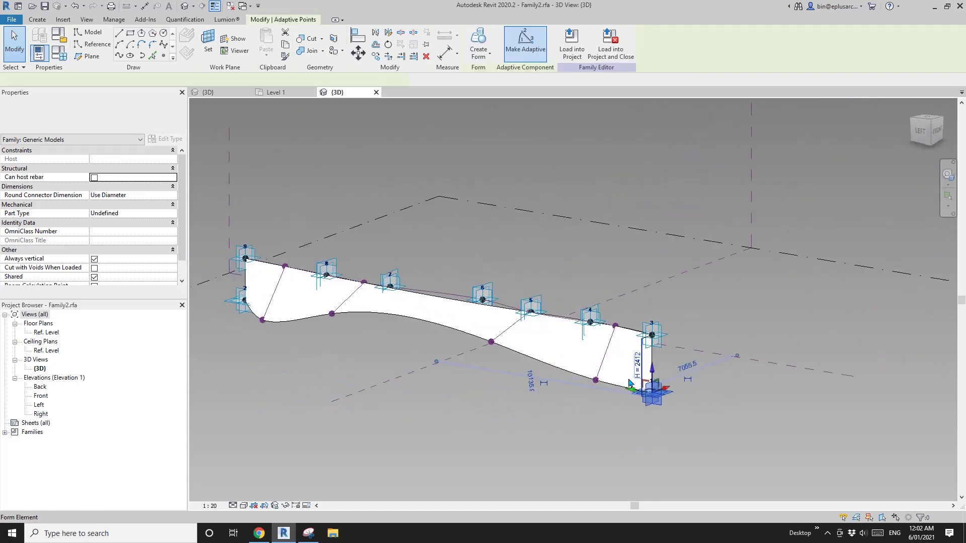
mouse_move(654, 374)
left_mouse_down()
mouse_move(656, 356)
mouse_move(654, 377)
mouse_move(652, 363)
left_mouse_up()
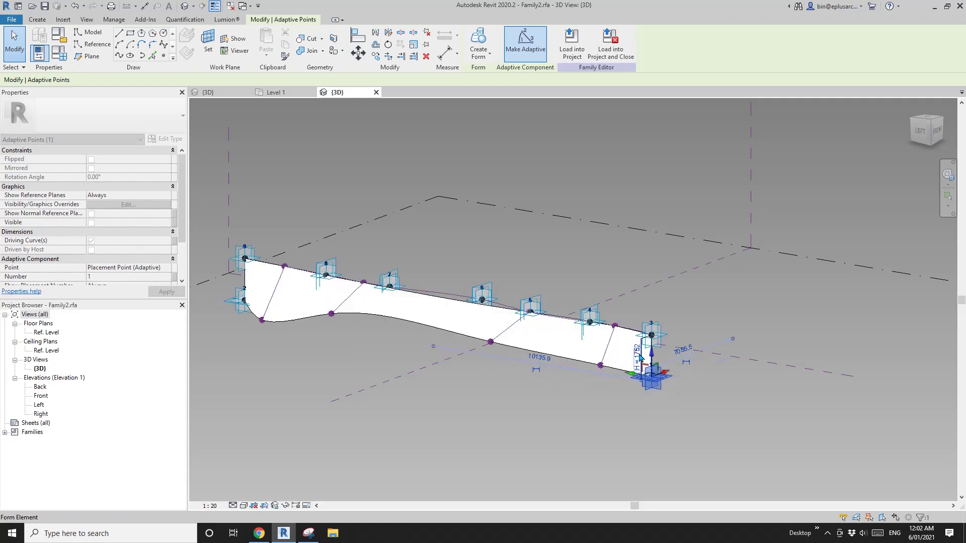
Step: Delete the surface form spanning the adaptive points and slanted lines
scroll(510, 334, "up", 2)
middle_click_drag(509, 332, 731, 328)
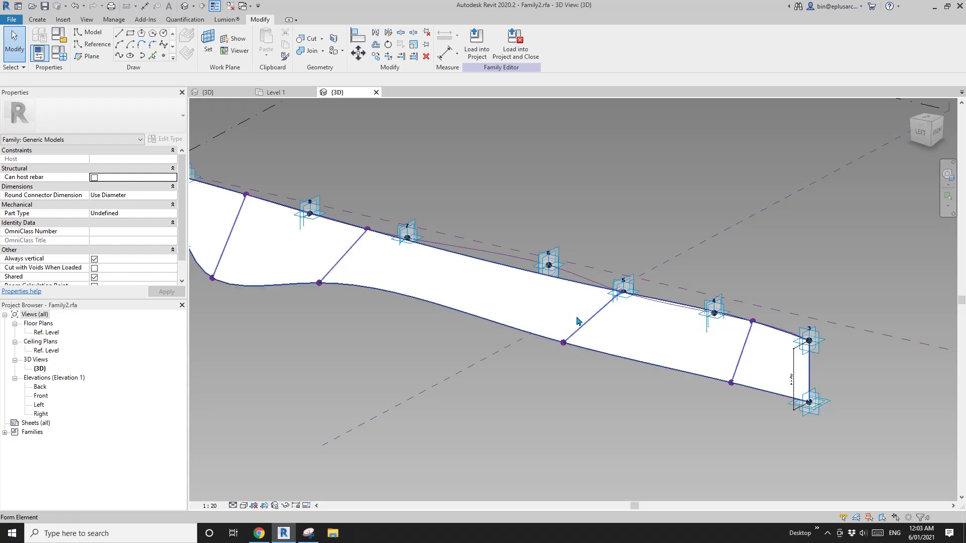
scroll(603, 322, "down", 1)
middle_click_drag(595, 326, 689, 326)
middle_click_drag(507, 274, 442, 272)
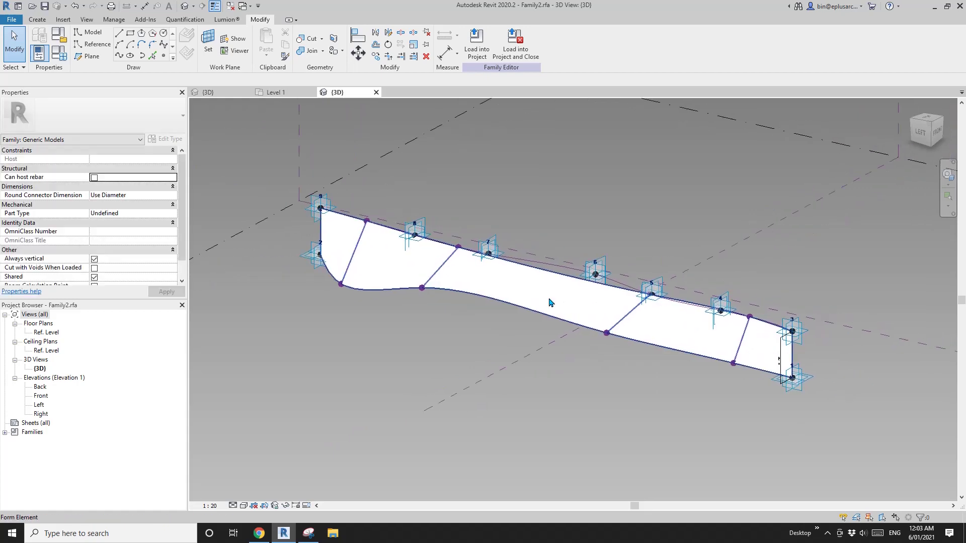
left_click(541, 299)
middle_click_drag(541, 299, 512, 302)
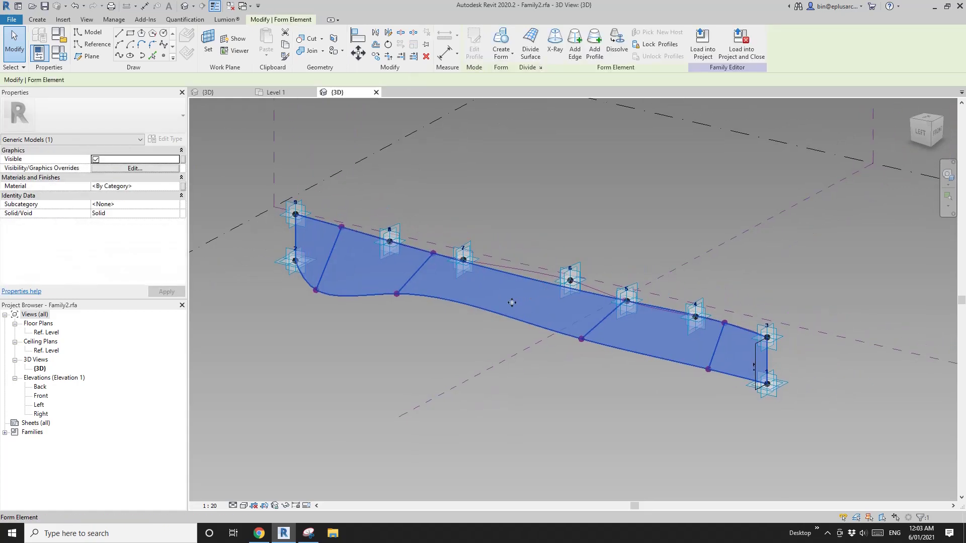
key("e")
Step: Dissolve the slanted reference line between adaptive points 3 and 4, keeping its two end points
scroll(713, 347, "up", 2)
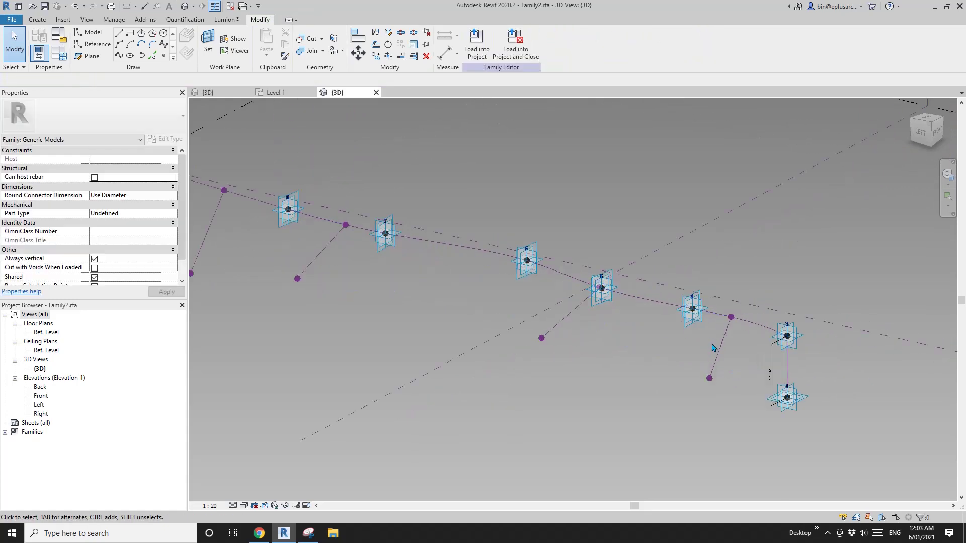
left_click(731, 342)
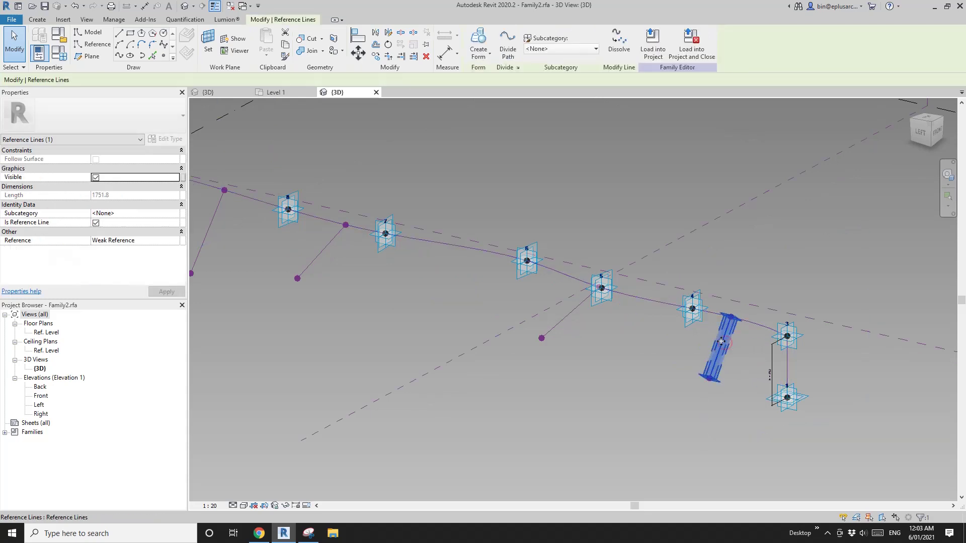
middle_click_drag(731, 342, 675, 354)
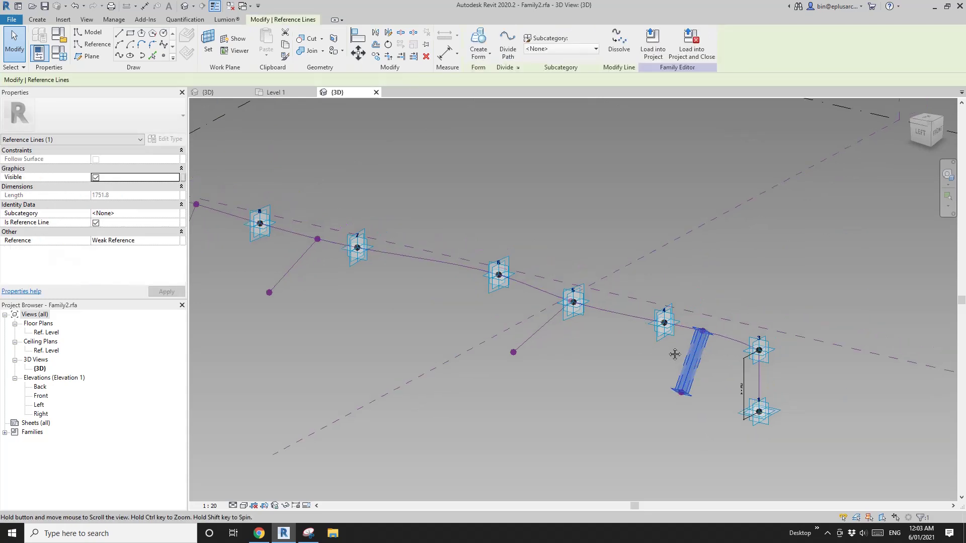
left_click(624, 53)
middle_click_drag(699, 358, 654, 352)
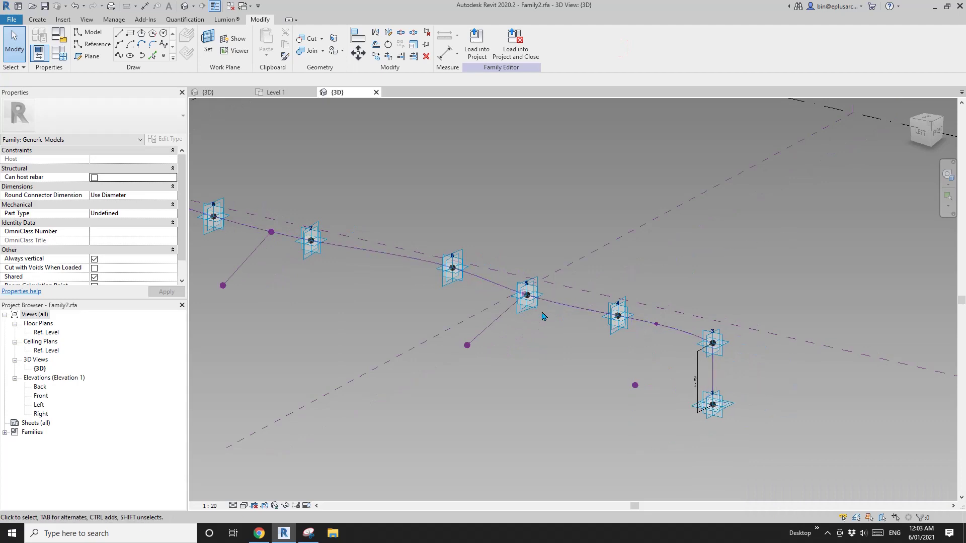
Step: Delete the other three slanted reference lines together with their end points
left_click(504, 321)
key("Delete")
scroll(342, 314, "down", 1)
middle_click_drag(342, 314, 507, 312)
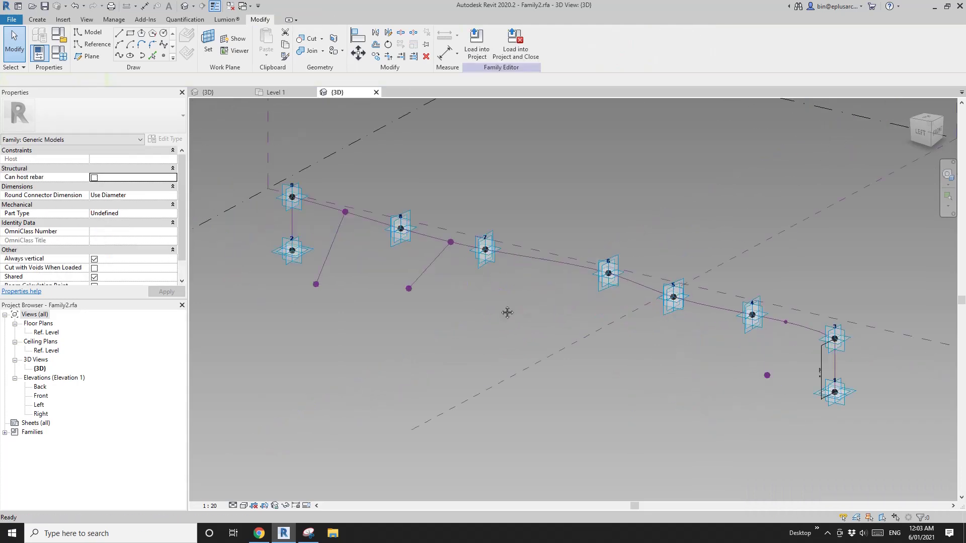
left_click(425, 273)
key("Delete")
left_click(331, 245)
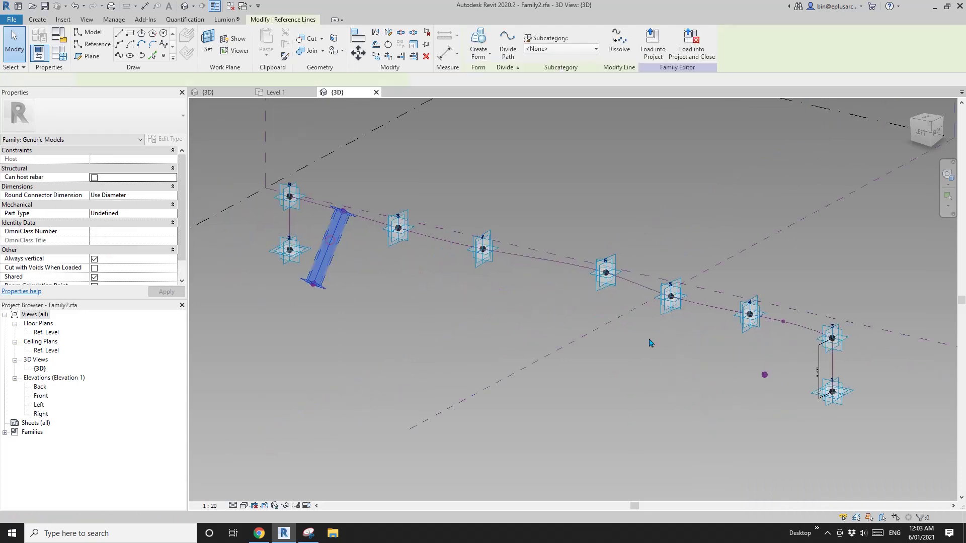
key("Delete")
Step: Copy the remaining pair of reference points between adaptive points 3 and 4 into the empty space below adaptive points 5 and 6
mouse_move(647, 341)
middle_mouse_down("shift")
mouse_move(711, 377)
mouse_move(647, 334)
middle_mouse_up("shift")
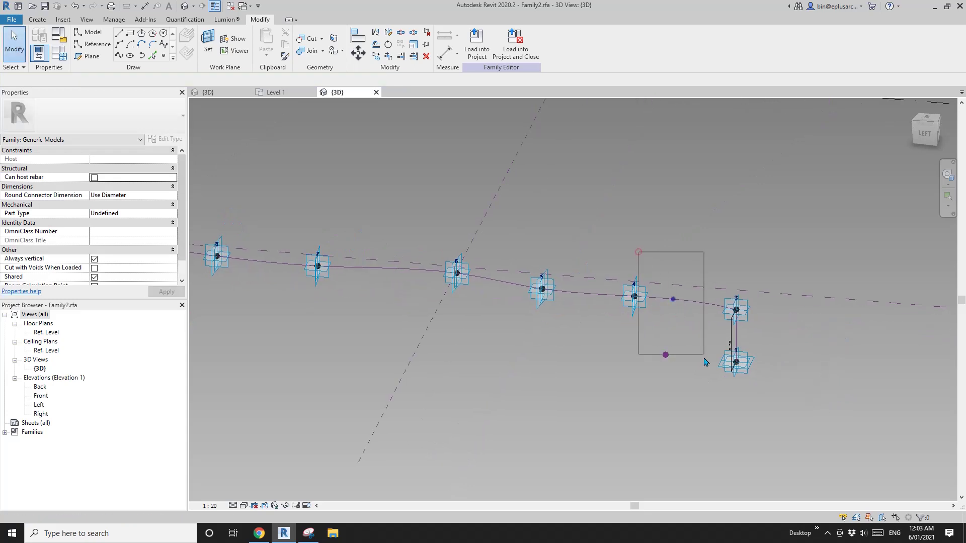
left_click_drag(707, 379, 707, 379)
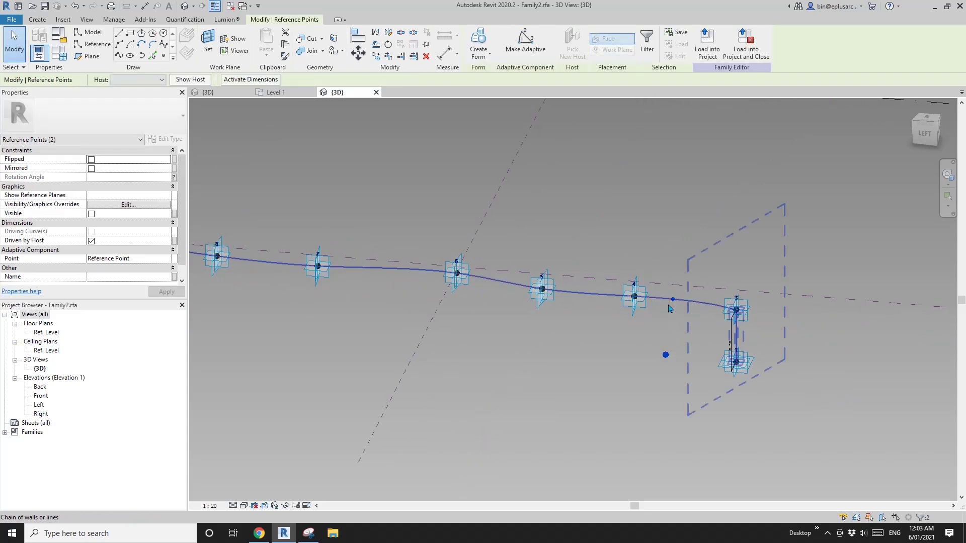
middle_click_drag(673, 341, 666, 320, "shift")
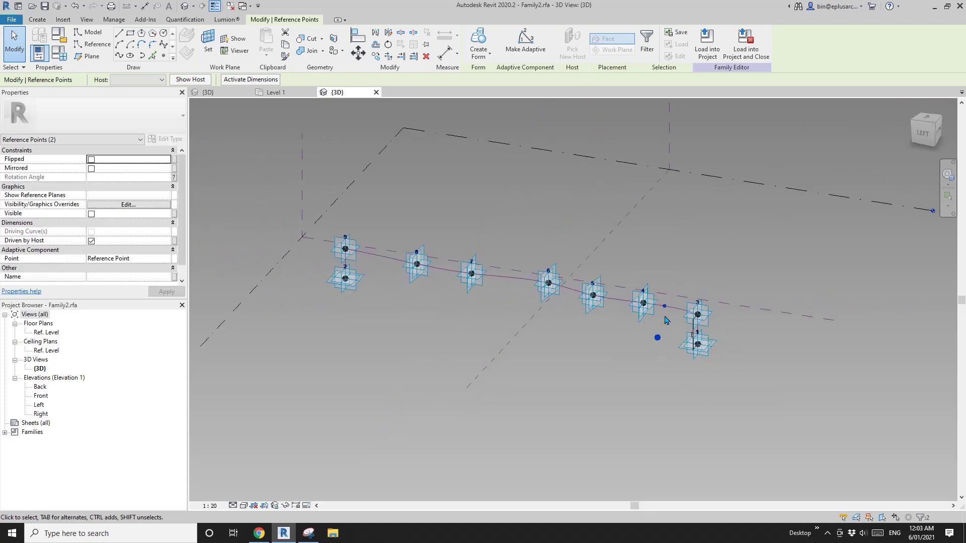
scroll(662, 324, "up", 2)
left_click_drag(657, 348, 550, 396, "ctrl")
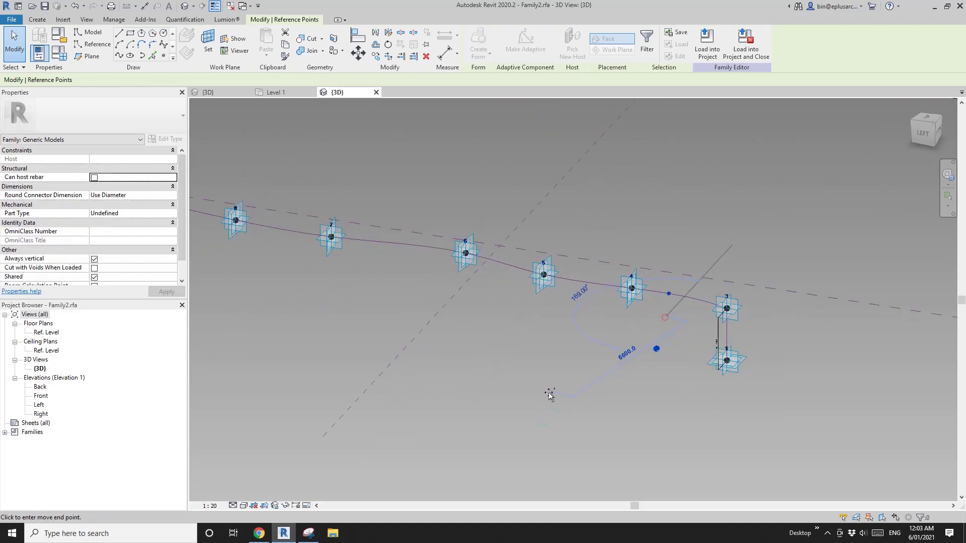
left_click(514, 390)
key("Escape")
Step: Rehost the copied pair's upper reference point onto the reference curve between adaptive points 5 and 6
left_click(502, 366)
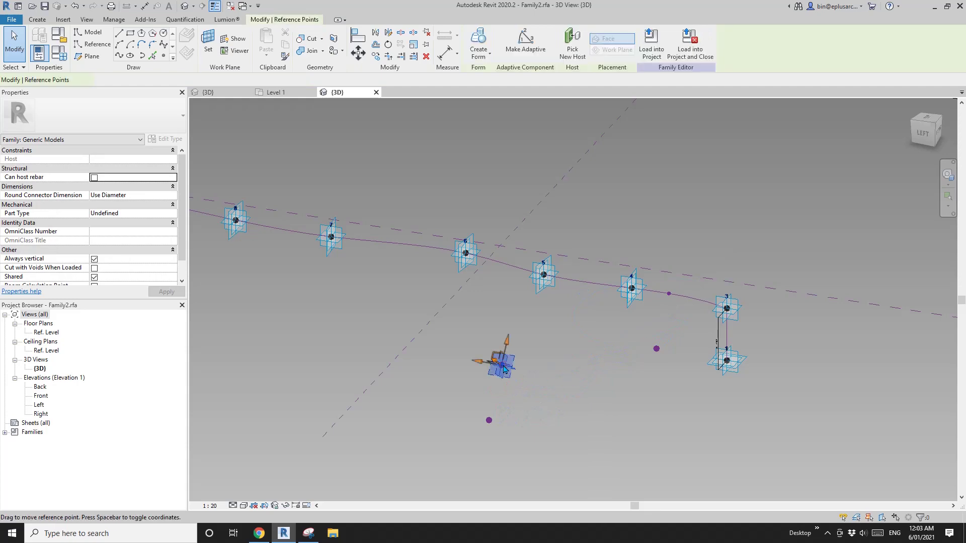
left_click(515, 266)
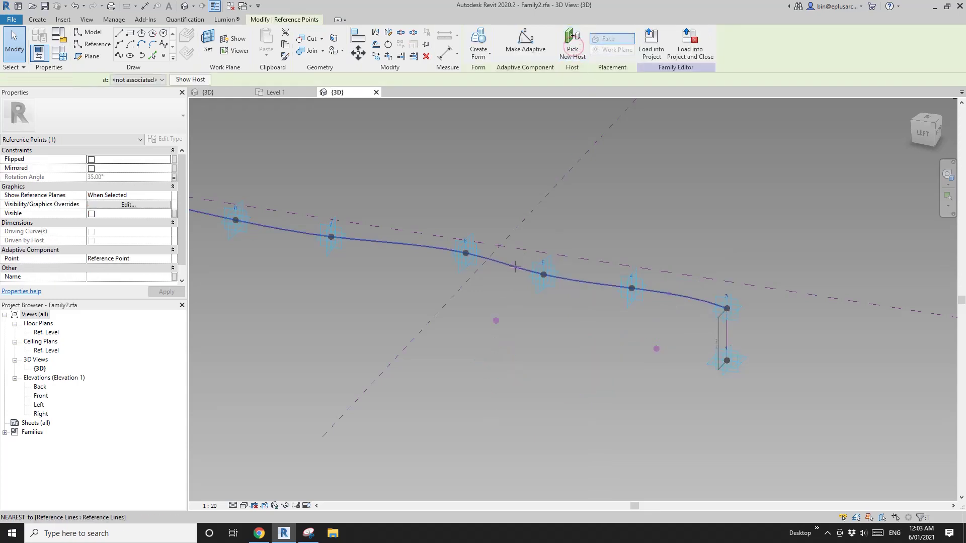
key("Escape")
Step: Set the rehosted point's Normalized Curve Parameter to 0.3 and associate its Rotation Angle with parameter A
left_click(516, 268)
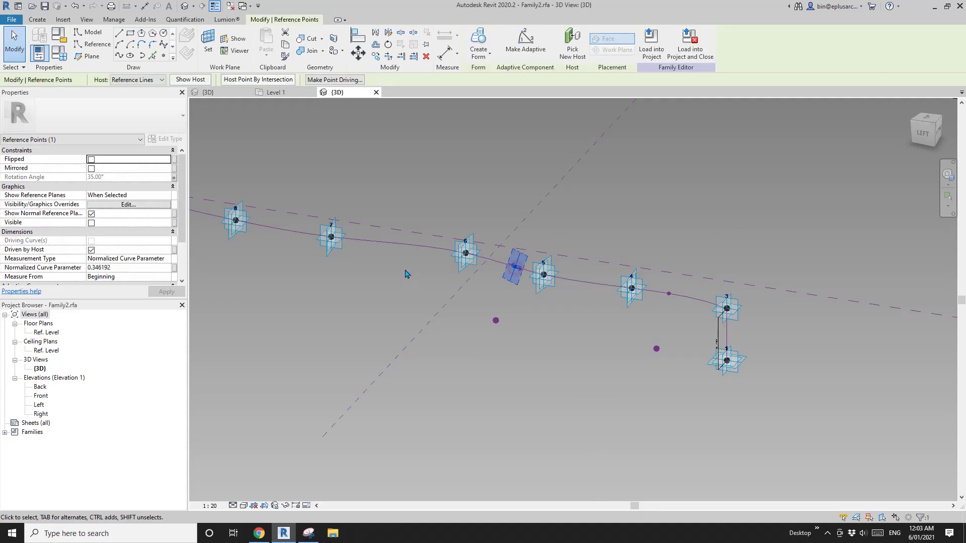
left_click(128, 267)
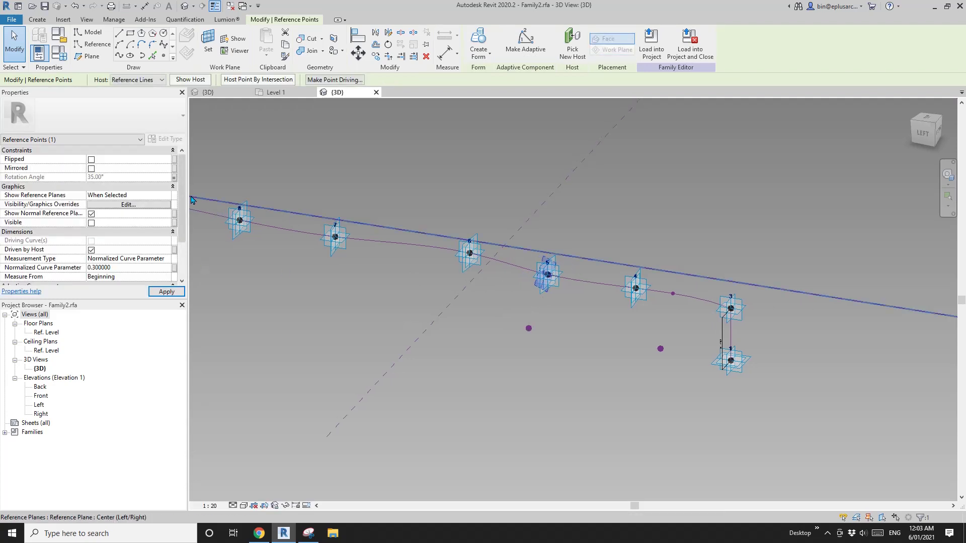
left_click(174, 179)
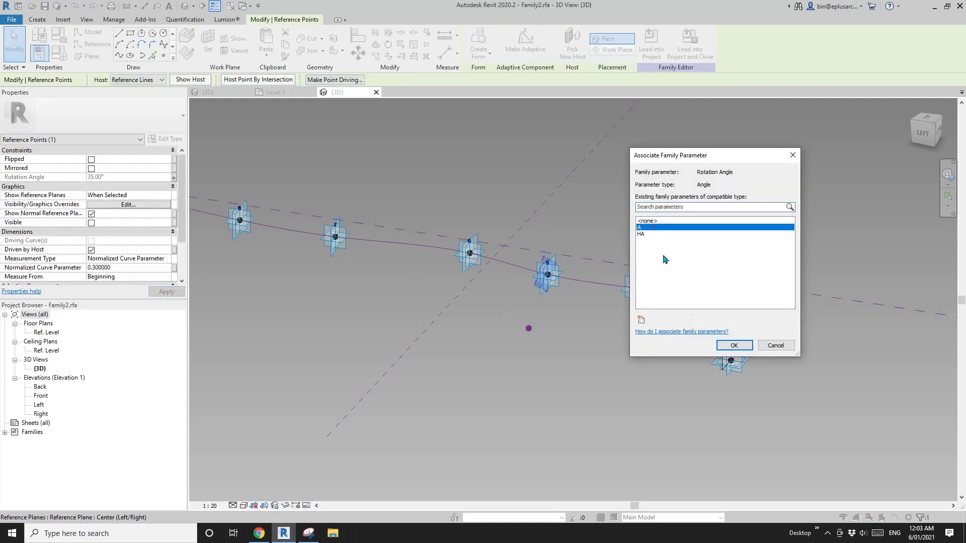
left_click(734, 346)
Step: Copy the reference point pair near adaptive point 5 into the empty space below the curve, past adaptive point 6
middle_click_drag(694, 352, 619, 328, "shift")
left_click(619, 328)
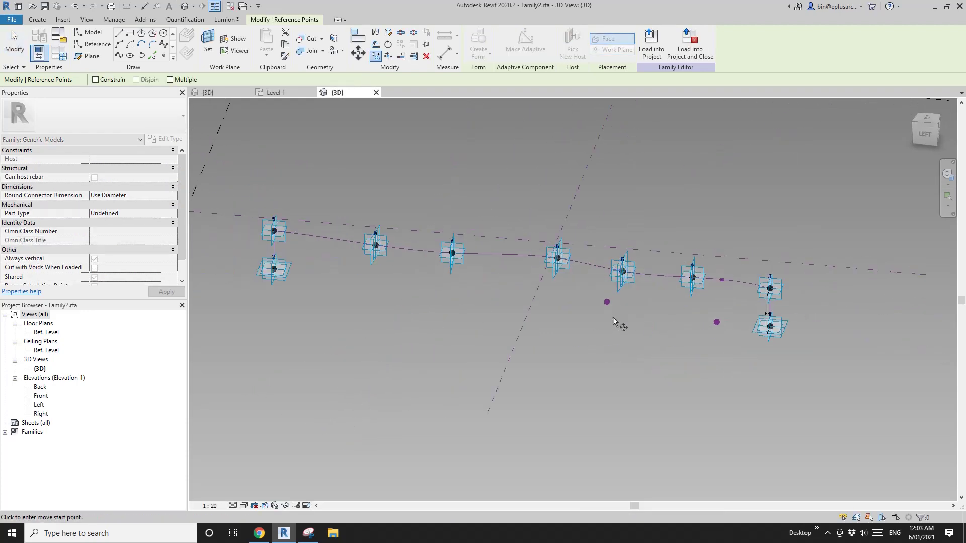
scroll(623, 281, "up", 6)
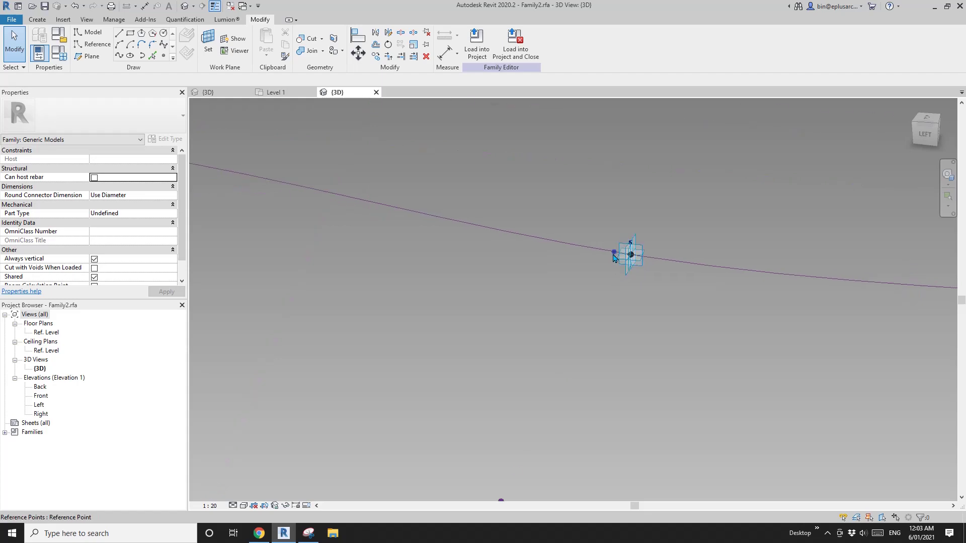
left_click_drag(622, 285, 622, 287)
scroll(617, 287, "down", 2)
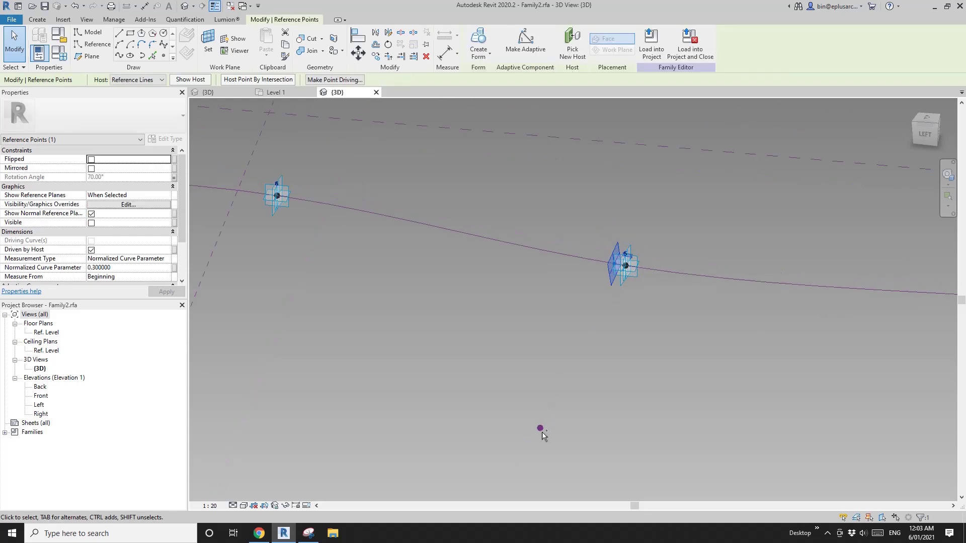
left_click(541, 431, "ctrl")
scroll(539, 378, "down", 4)
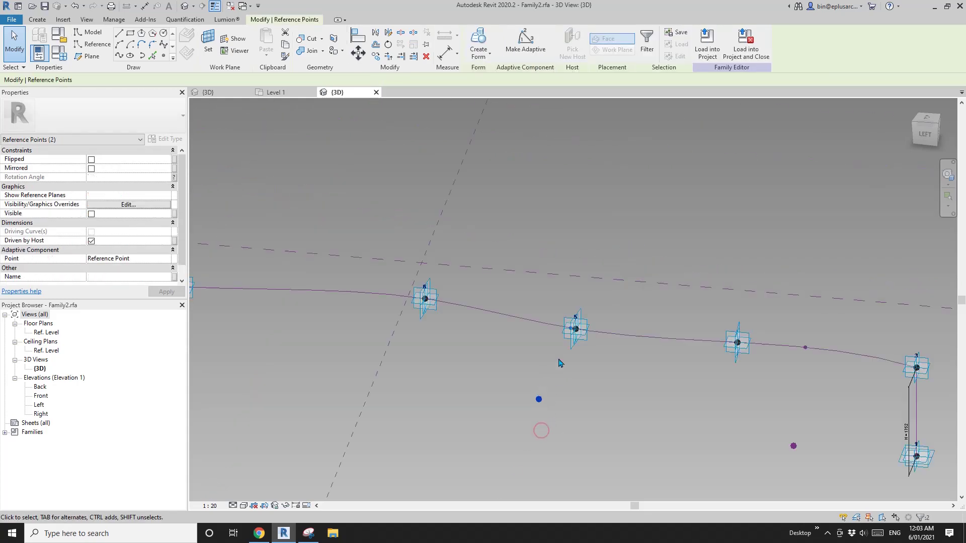
left_click(346, 398)
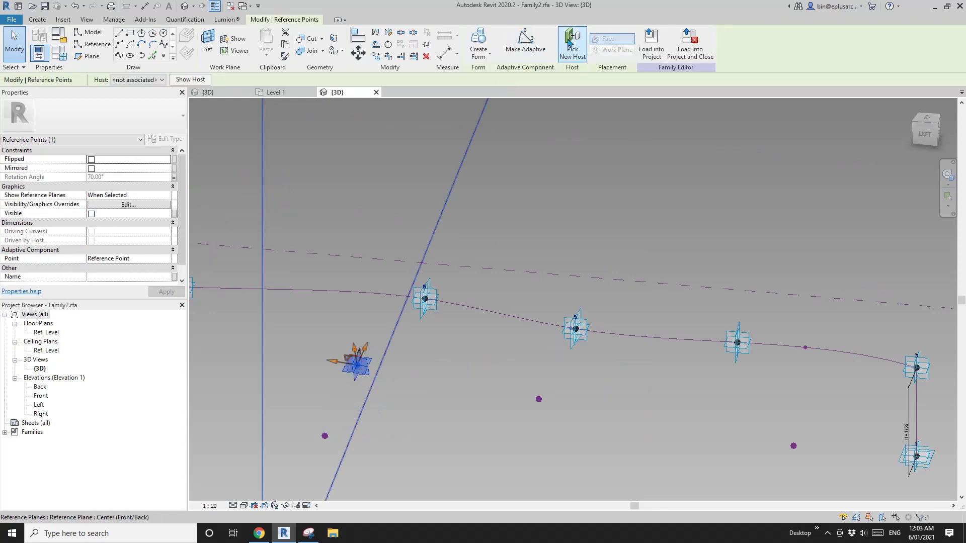
Step: Rehost the new pair's upper reference point onto the reference curve between adaptive points 6 and 7
left_click(569, 43)
left_click(338, 291)
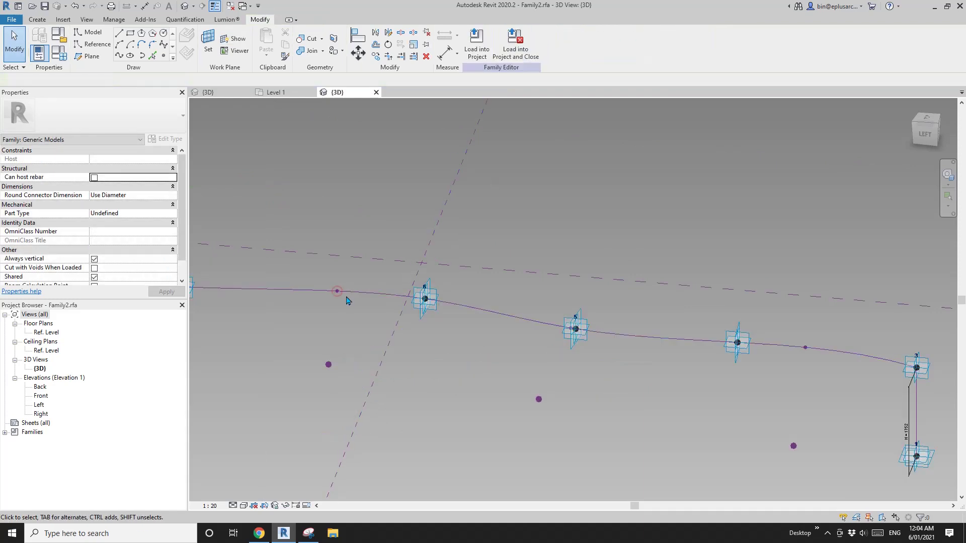
left_click_drag(320, 274, 351, 302)
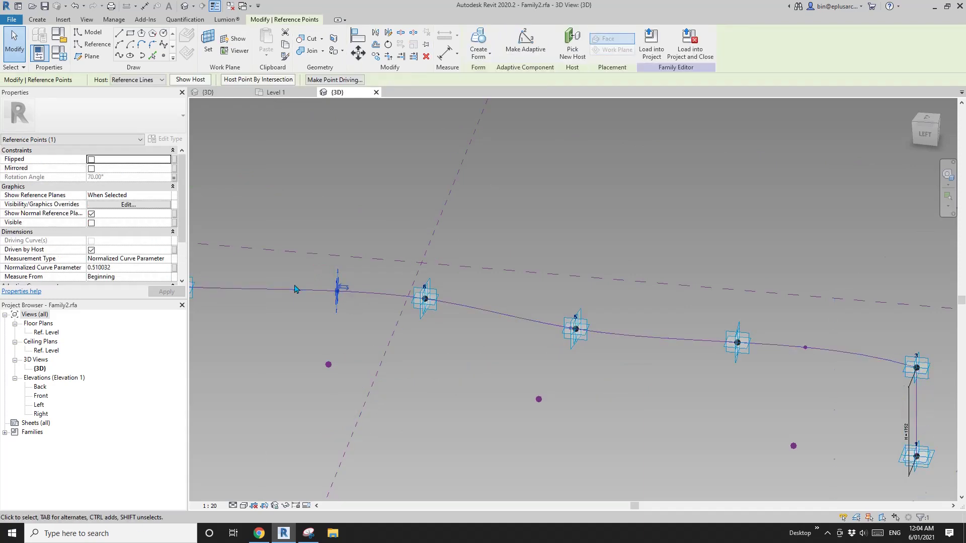
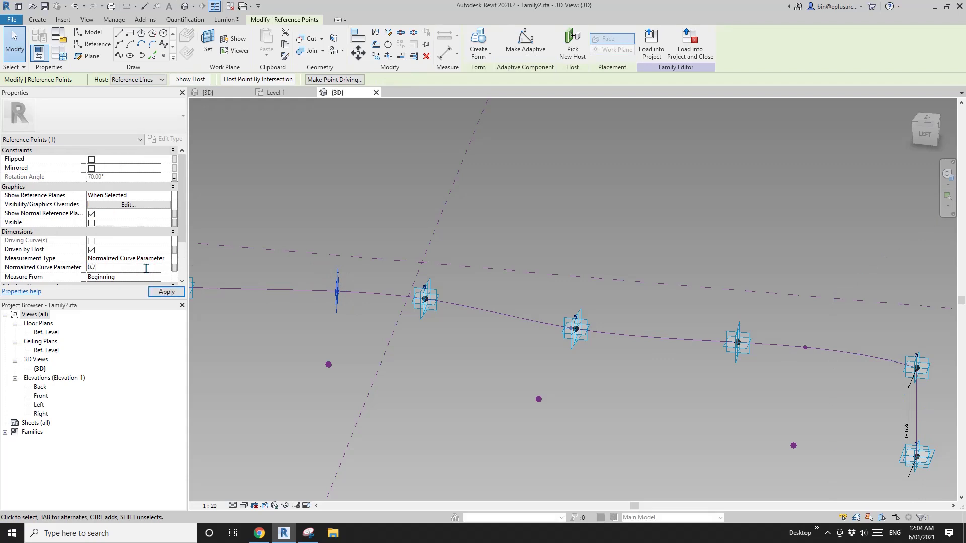
Step: Set the rehosted point's Normalized Curve Parameter to 0.7 and copy the pair between adaptive points 3 and 4 below the curve, near adaptive point 8
scroll(730, 182, "down", 4)
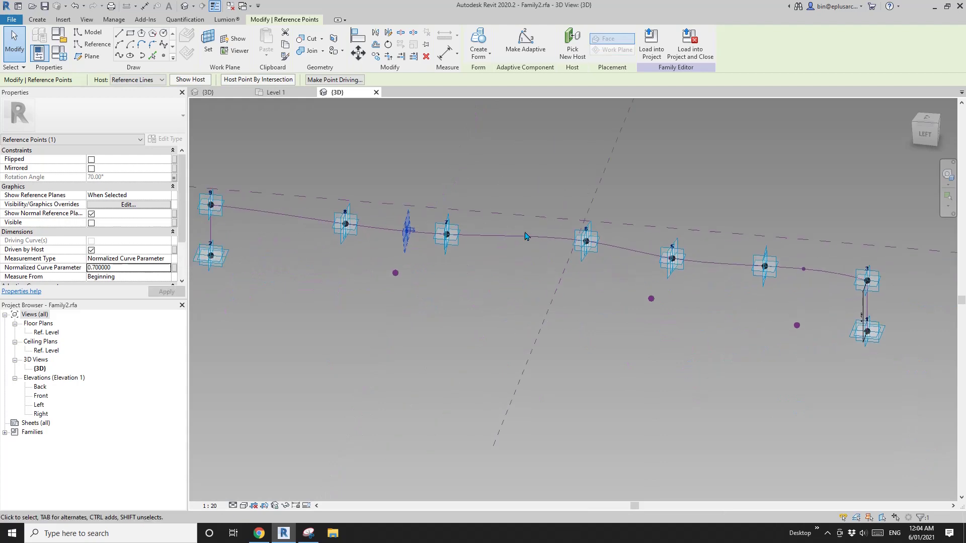
key("Escape")
left_click_drag(756, 248, 775, 301)
left_click(339, 308)
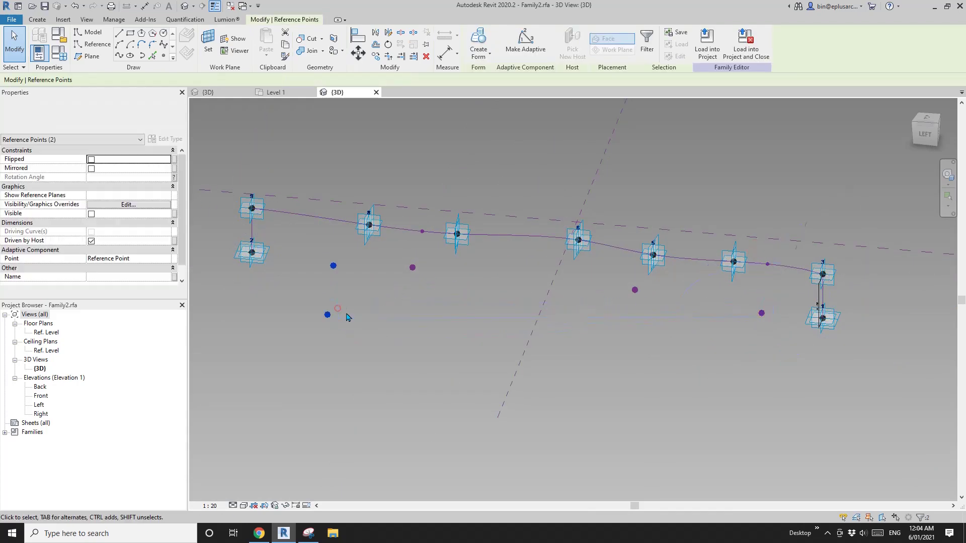
key("Escape")
Step: Rehost the new pair's upper point onto the reference curve between adaptive points 8 and 9, with a Normalized Curve Parameter of 0.9
left_click(337, 263)
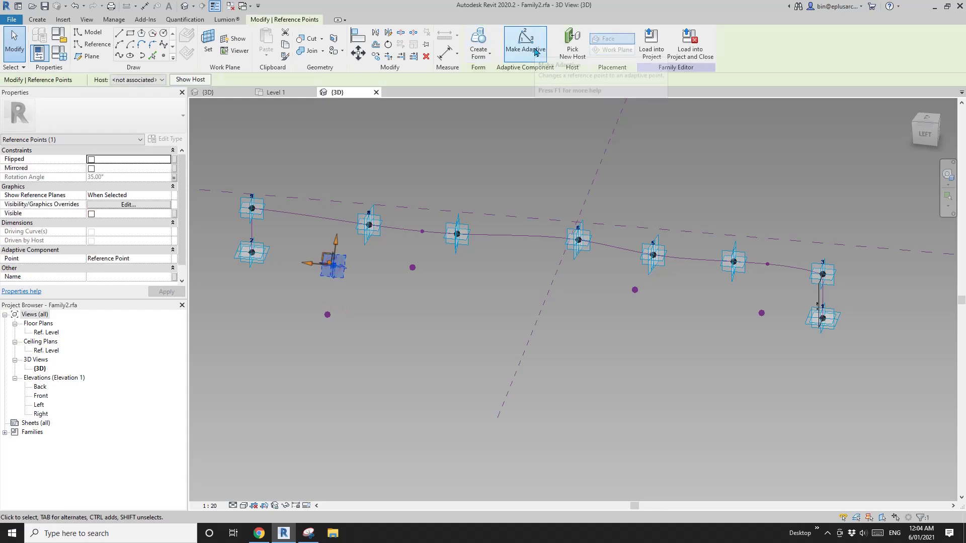
left_click(328, 218)
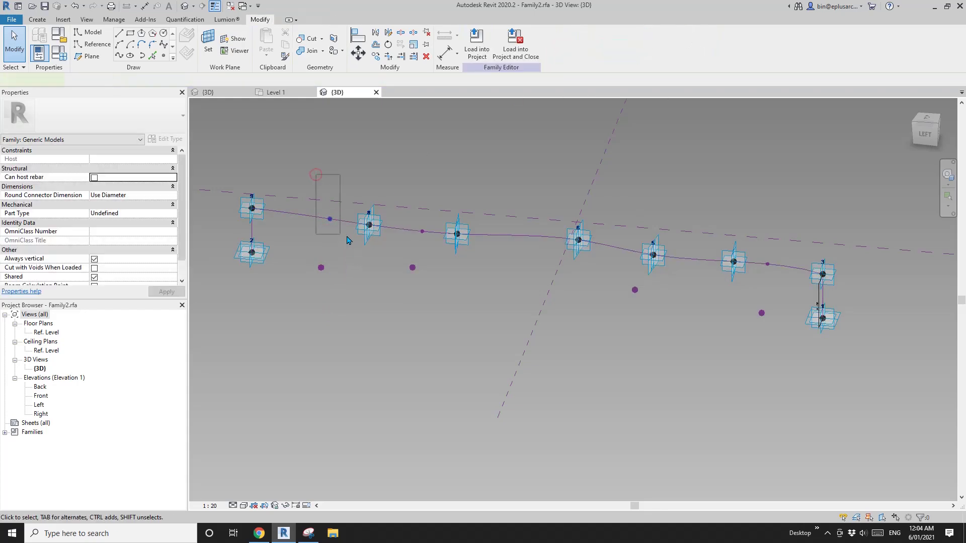
left_click_drag(347, 240, 342, 235)
left_click(128, 268)
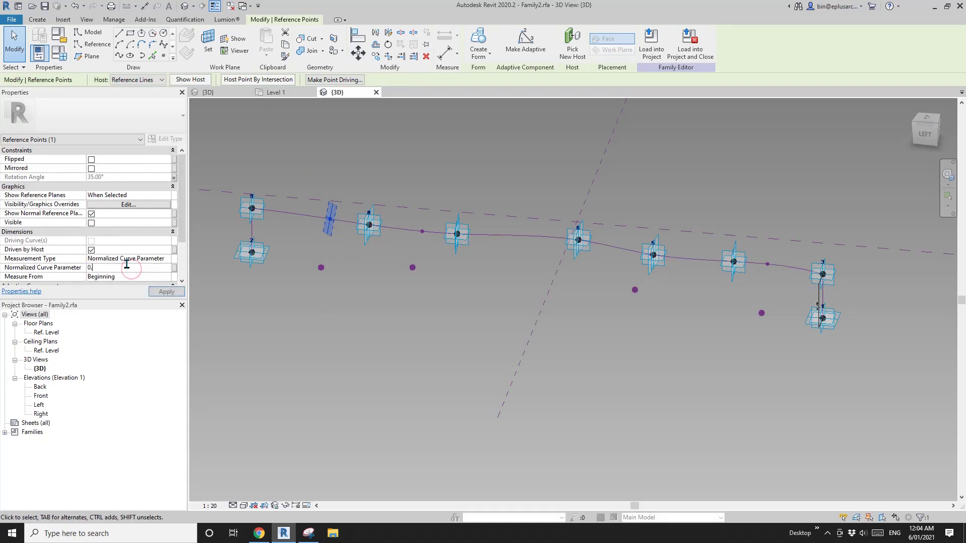
type("0.9")
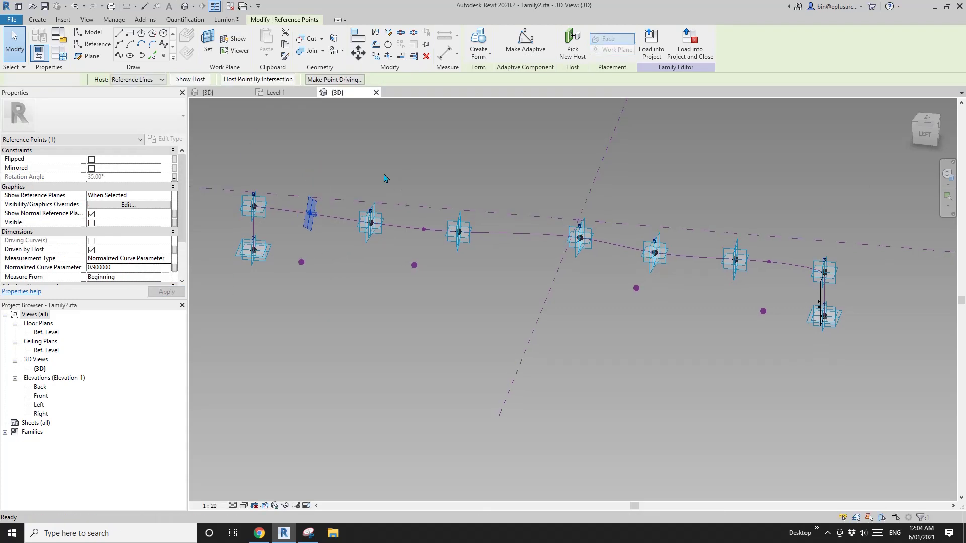
Step: Connect the point pairs between adaptive points 8 and 9 and between 7 and 8 with spline reference lines
left_click(285, 179)
left_click(119, 56)
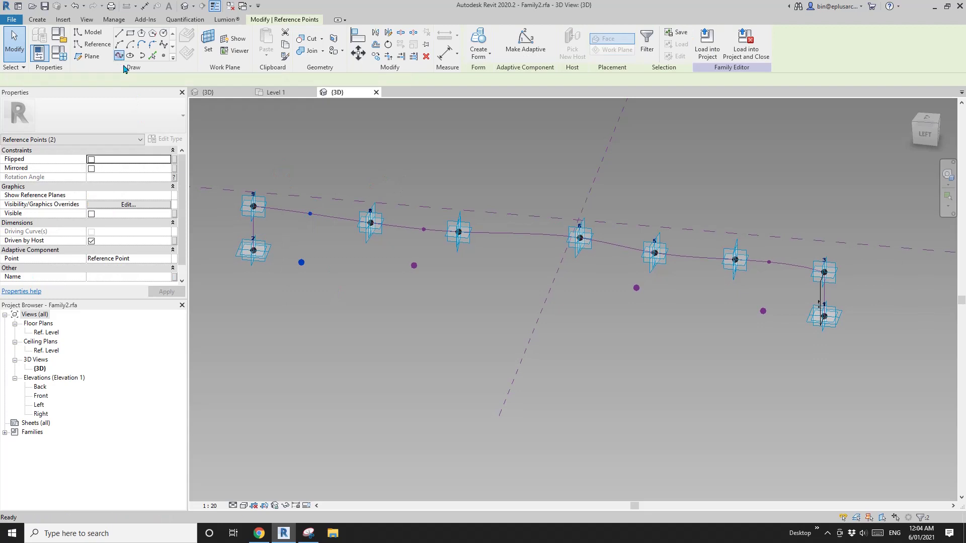
left_click_drag(390, 166, 432, 280)
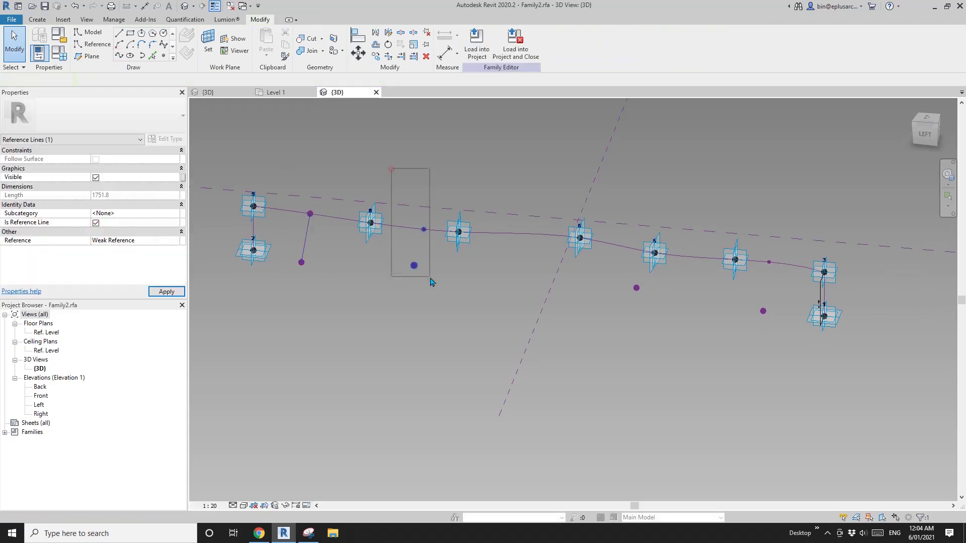
left_click(120, 56)
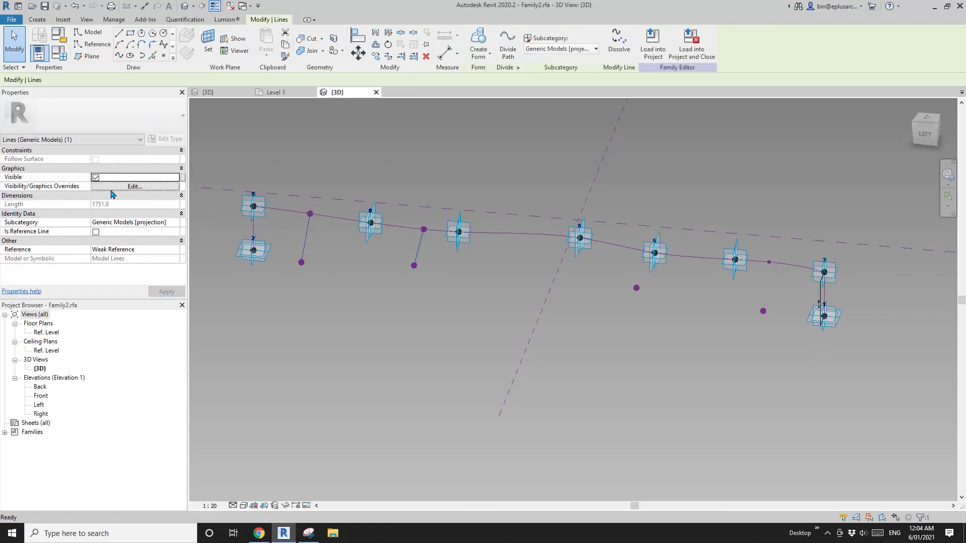
left_click(96, 232)
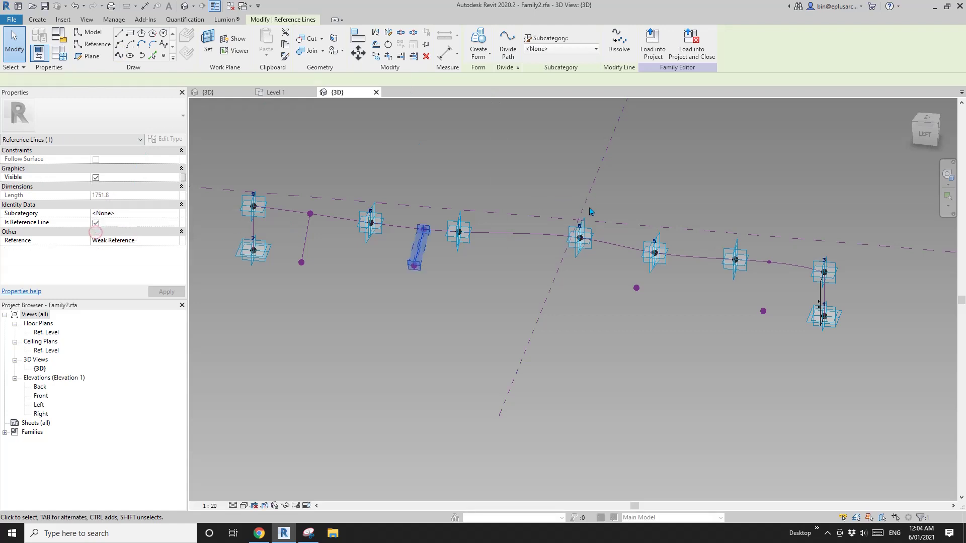
Step: Connect the reference point pair beside adaptive point 5 with a spline through points and make it a reference line
key("Escape")
scroll(640, 288, "up", 5)
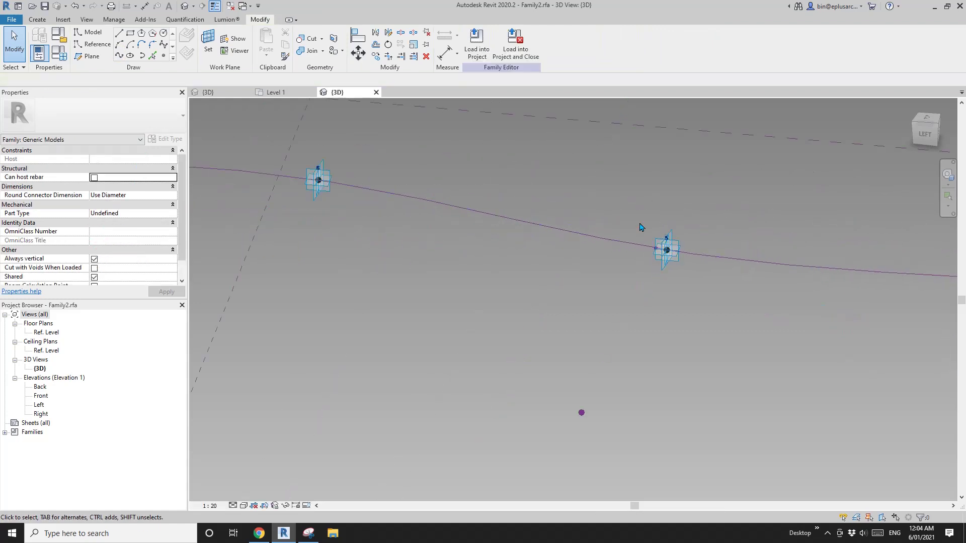
left_click_drag(654, 278, 657, 285)
left_click_drag(559, 386, 609, 430, "ctrl")
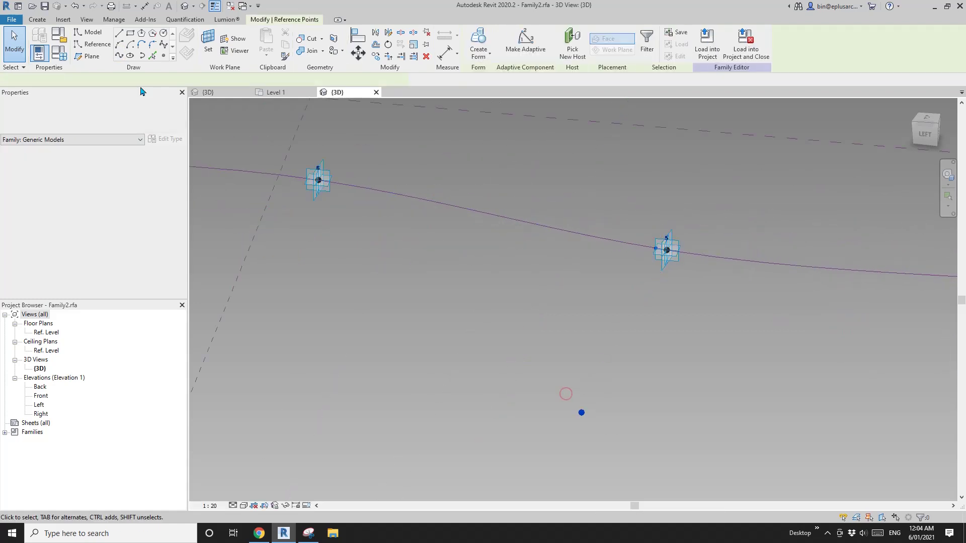
left_click(120, 56)
left_click(96, 232)
Step: Join the reference point pair between adaptive points 3 and 4 with a spline and convert it to a reference line
scroll(650, 273, "down", 1)
middle_click_drag(650, 273, 430, 250)
left_click_drag(780, 226, 884, 459)
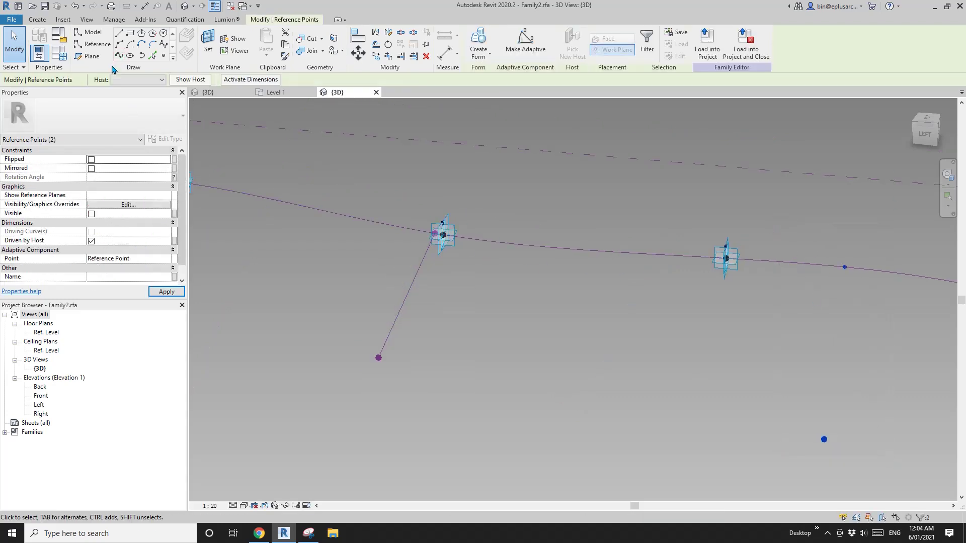
left_click(119, 55)
left_click(96, 233)
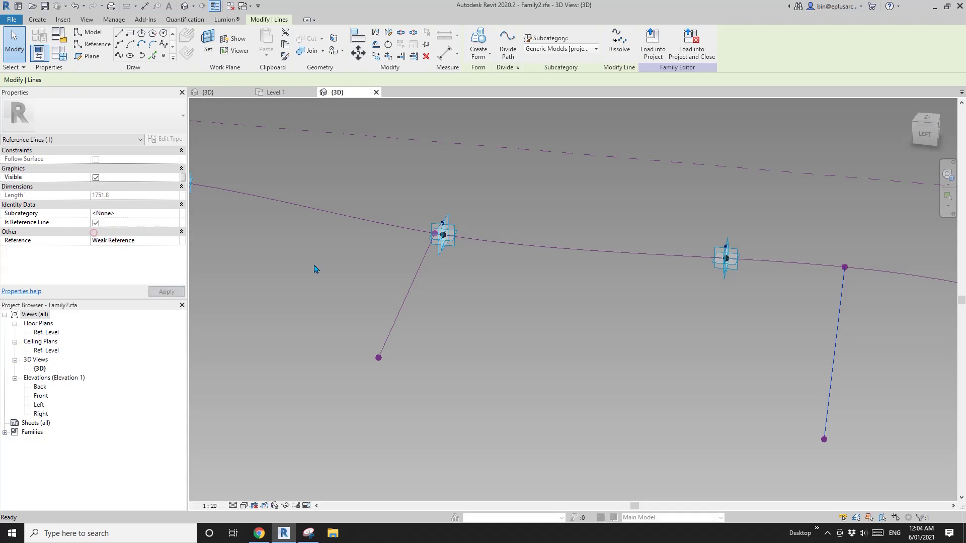
Step: Create a lofted surface form from the two end reference lines and the four slanted reference lines between them
scroll(624, 234, "down", 4)
left_click(750, 290)
key("Tab")
key("Escape")
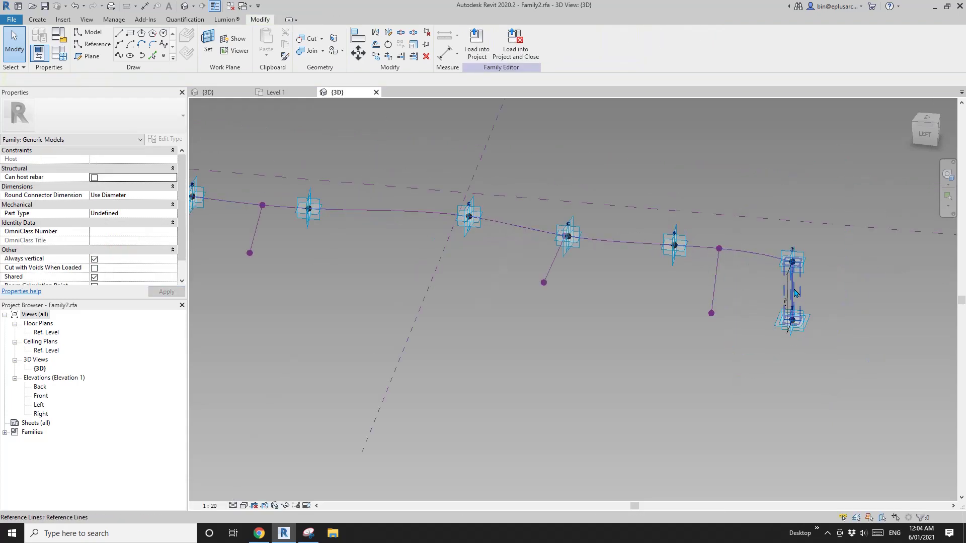
left_click(795, 293)
left_click(719, 281)
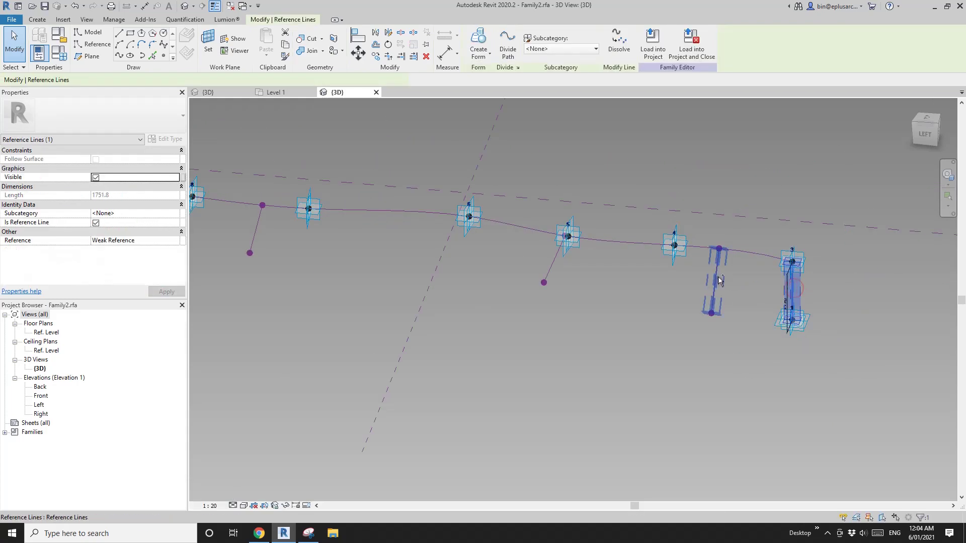
left_click(565, 264, "ctrl")
middle_click_drag(524, 270, 641, 277)
left_click(582, 250, "ctrl")
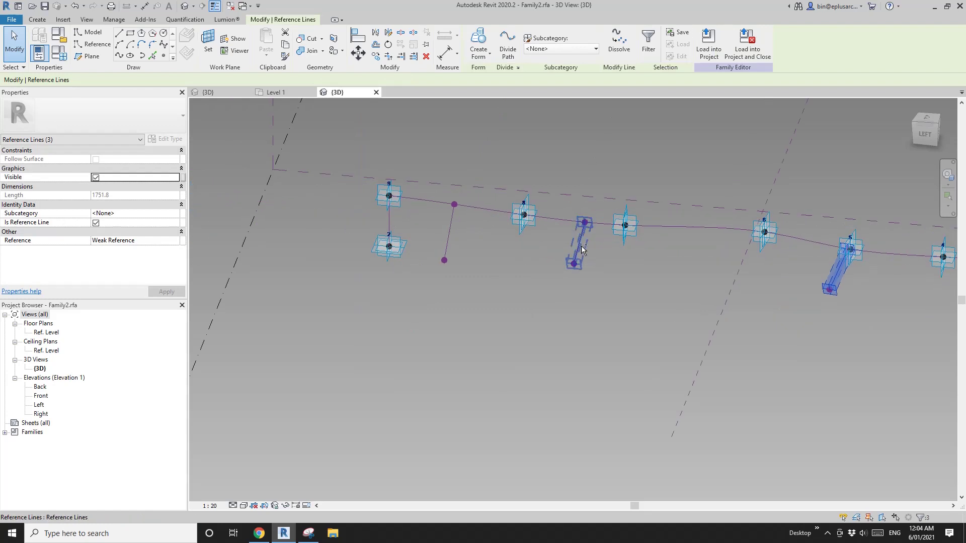
left_click(455, 231, "ctrl")
left_click(393, 220, "ctrl")
left_click(479, 40)
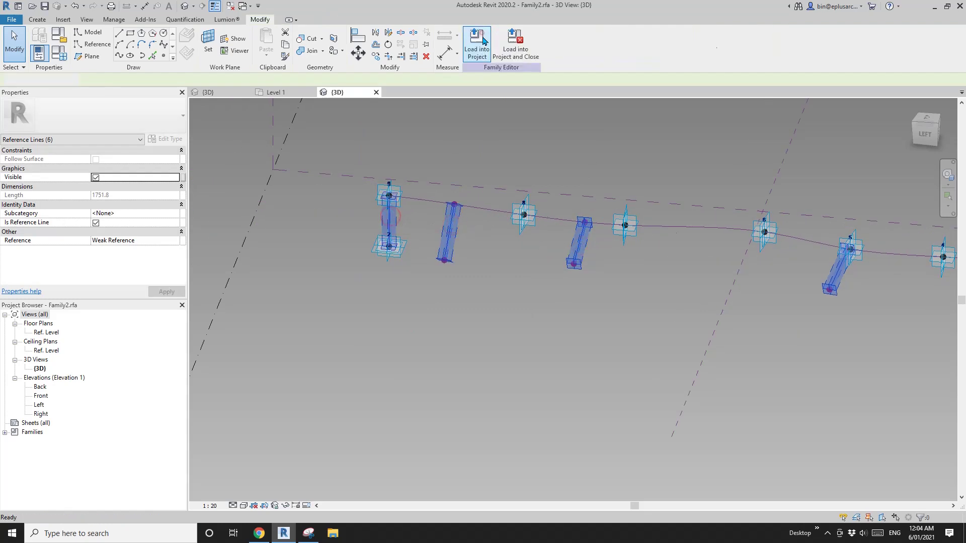
Step: Load the finished family into the Family1 mass and close it, overwriting the existing version
scroll(504, 68, "down", 2)
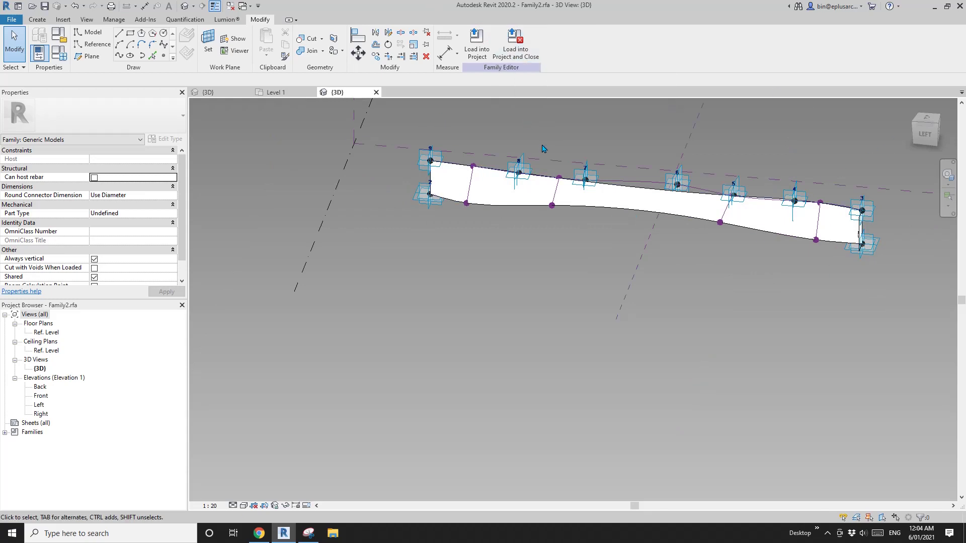
left_click(504, 59)
left_click(499, 272)
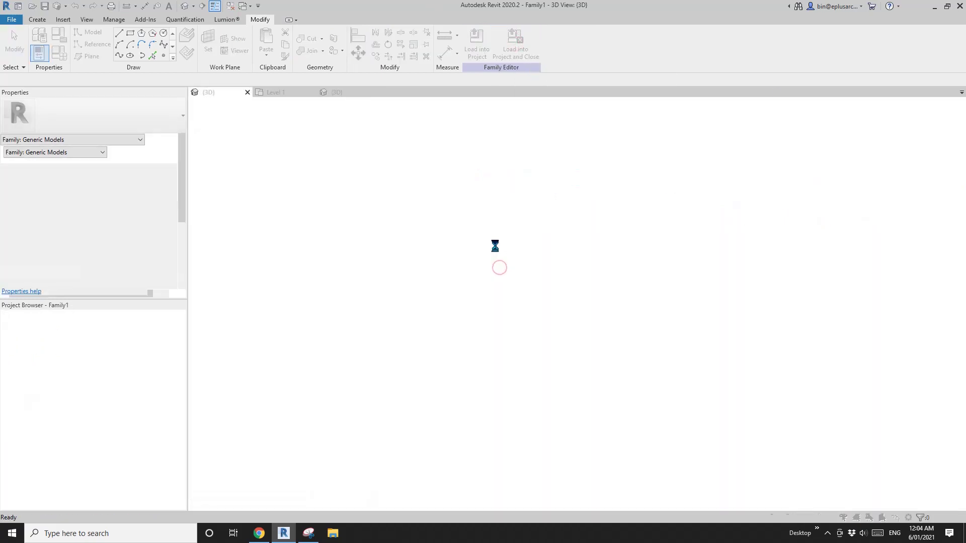
left_click(481, 236)
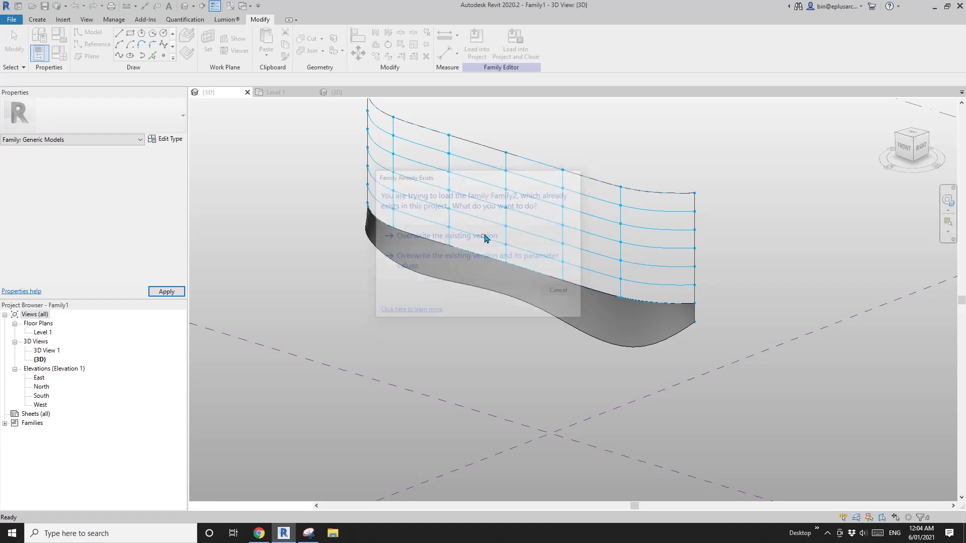
Step: Repeat the twisting panel placed at the base of the divided surface up the whole façade
middle_click_drag(483, 233, 346, 309, "shift")
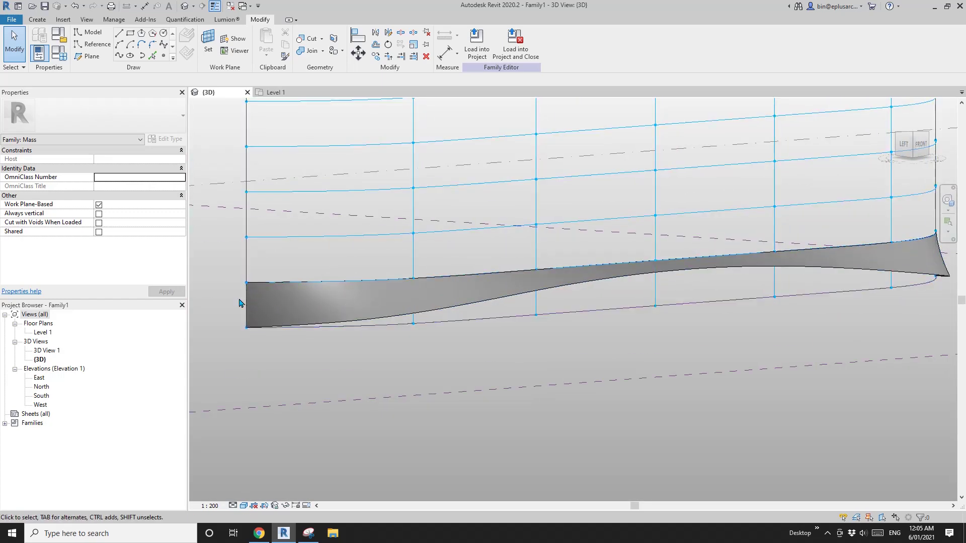
middle_click_drag(261, 321, 426, 293, "shift")
left_click(427, 293)
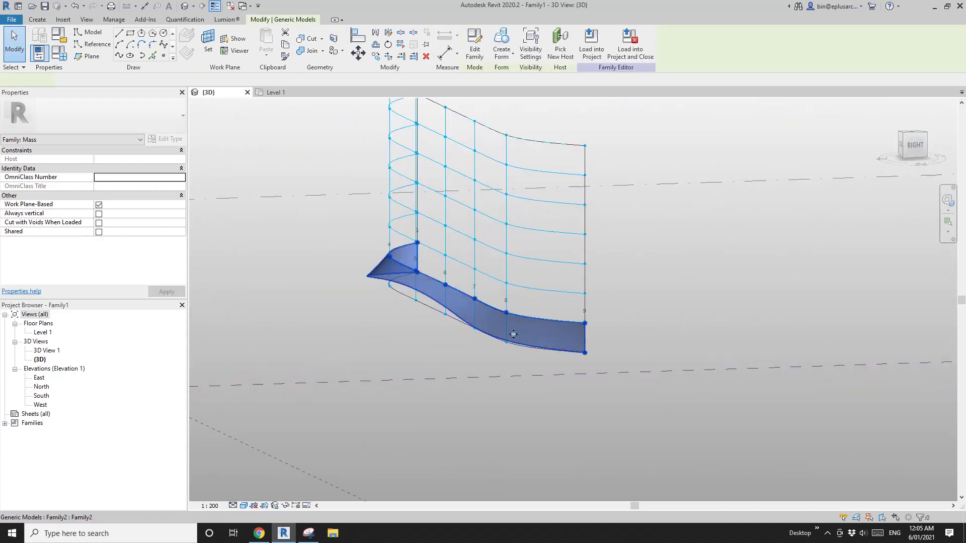
left_click(401, 44)
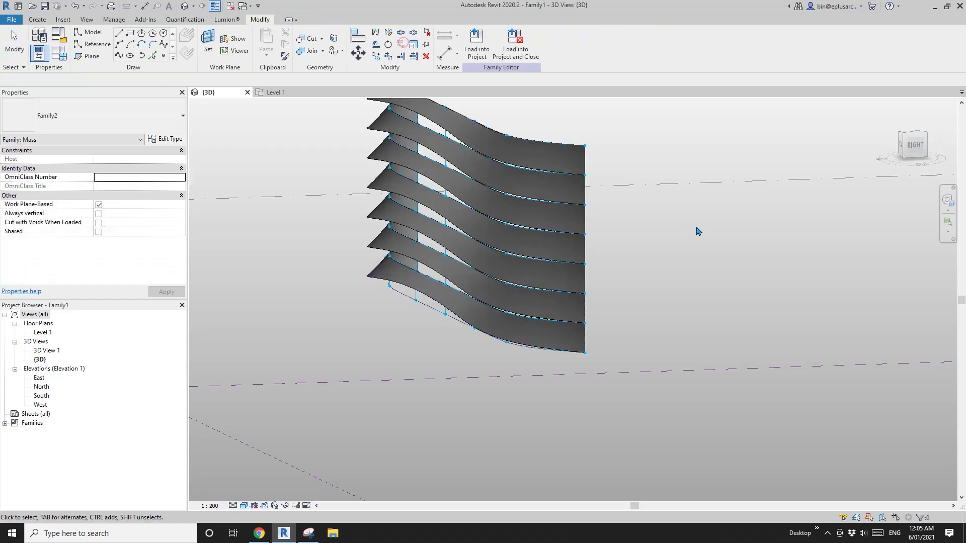
Step: Remove the repeater from the stacked façade panels so each becomes an individual component
middle_click_drag(684, 239, 572, 180, "shift")
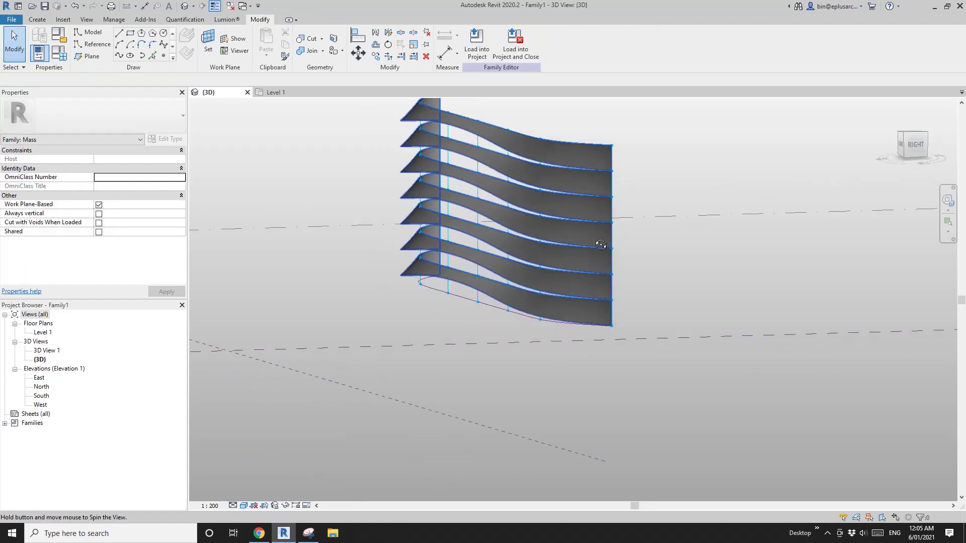
left_click(569, 181)
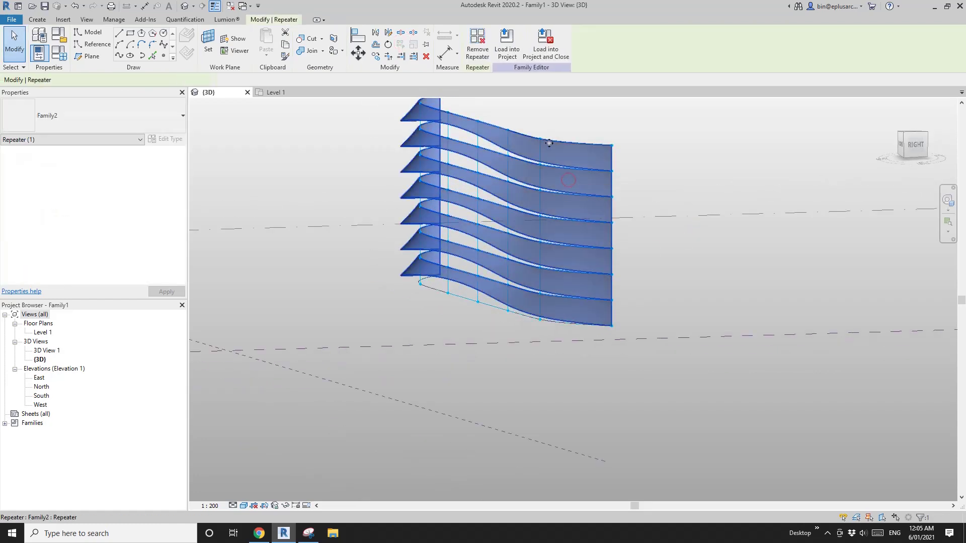
left_click(482, 57)
scroll(498, 272, "up", 3)
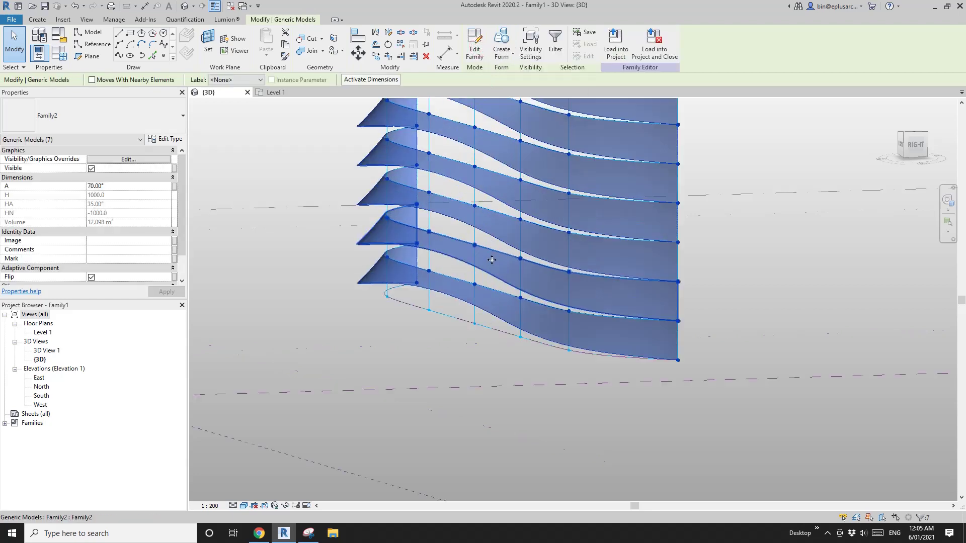
key("Escape")
Step: Set angle A to 60° for the second panel from the base and to 50° for the third
left_click(496, 317)
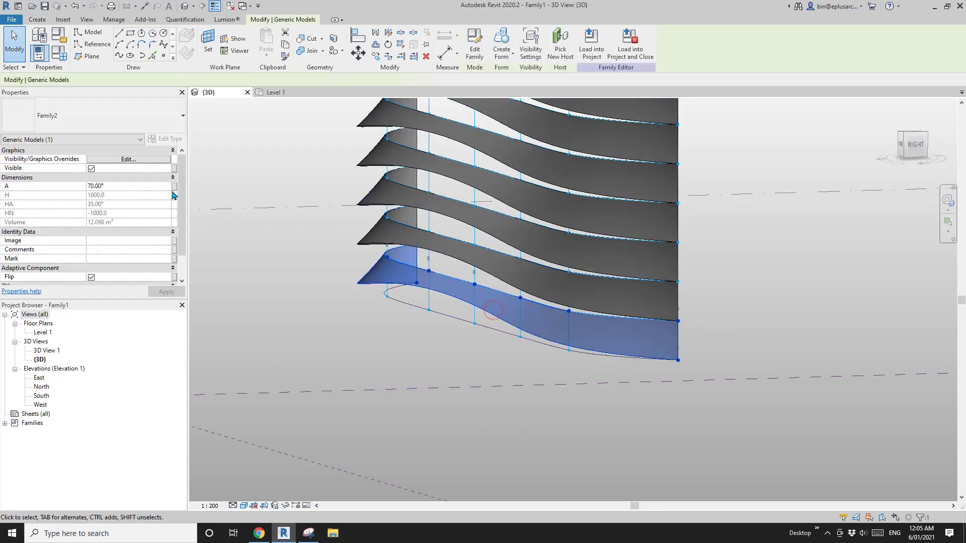
left_click(509, 278)
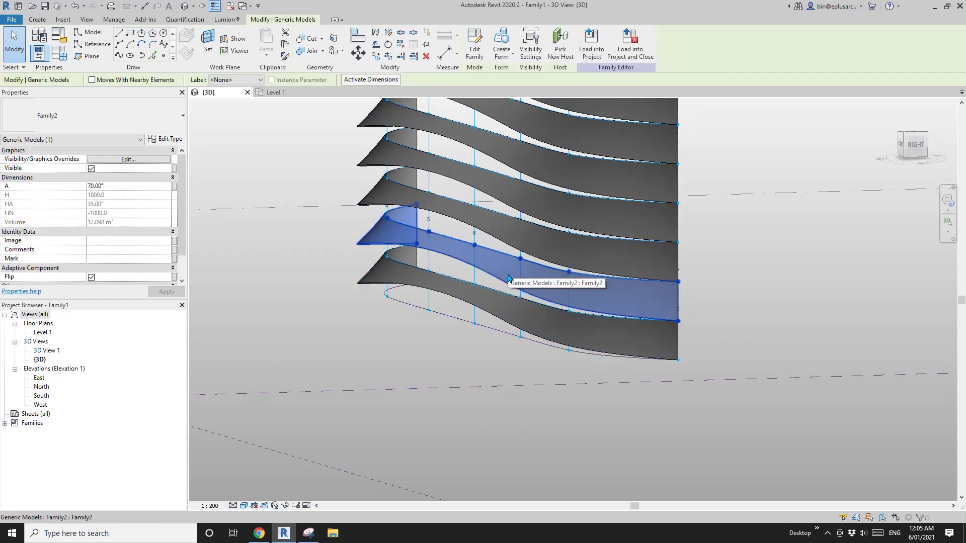
left_click(159, 186)
type("60")
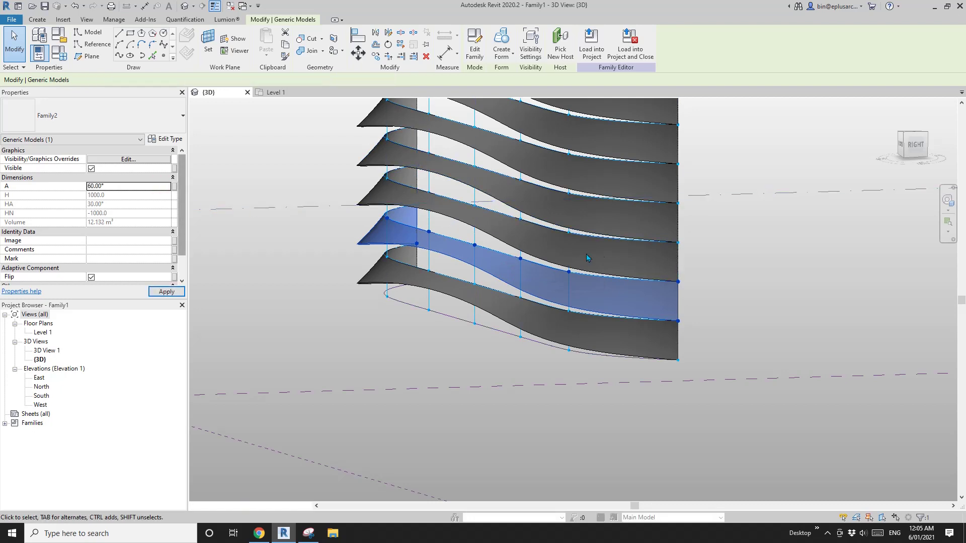
left_click(491, 222)
left_click(151, 188)
type("5")
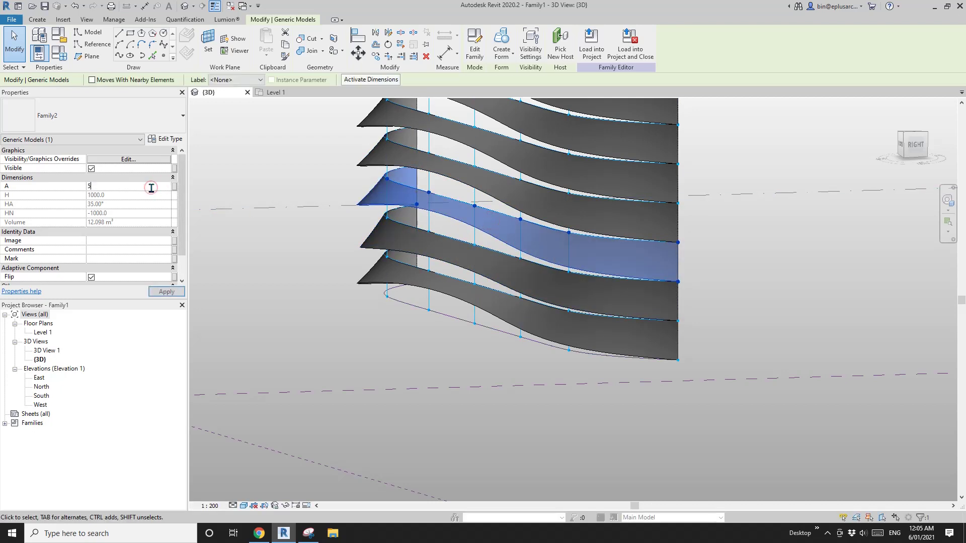
type("0")
Step: Set angle A to 40° for the fourth panel from the base and to 30° for the fifth
left_click(496, 184)
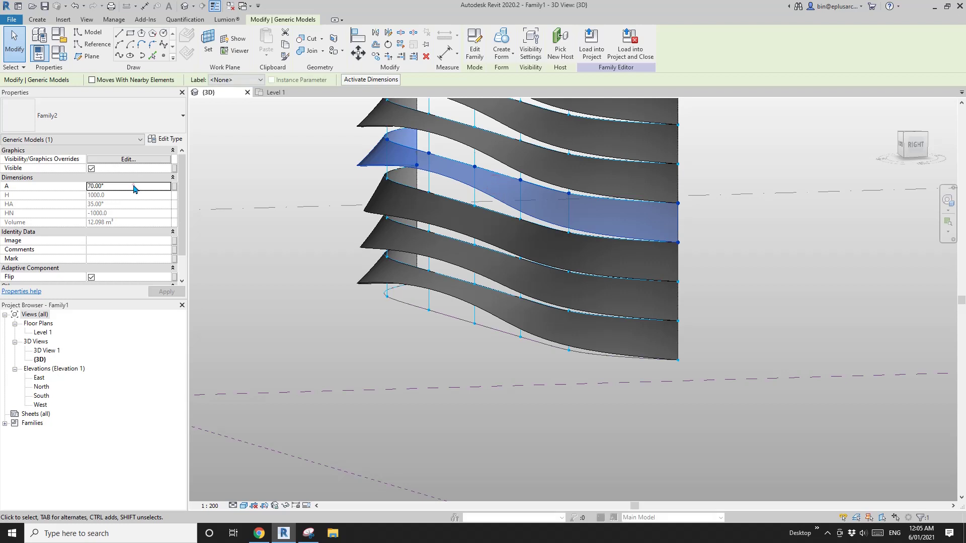
type("40")
key("Return")
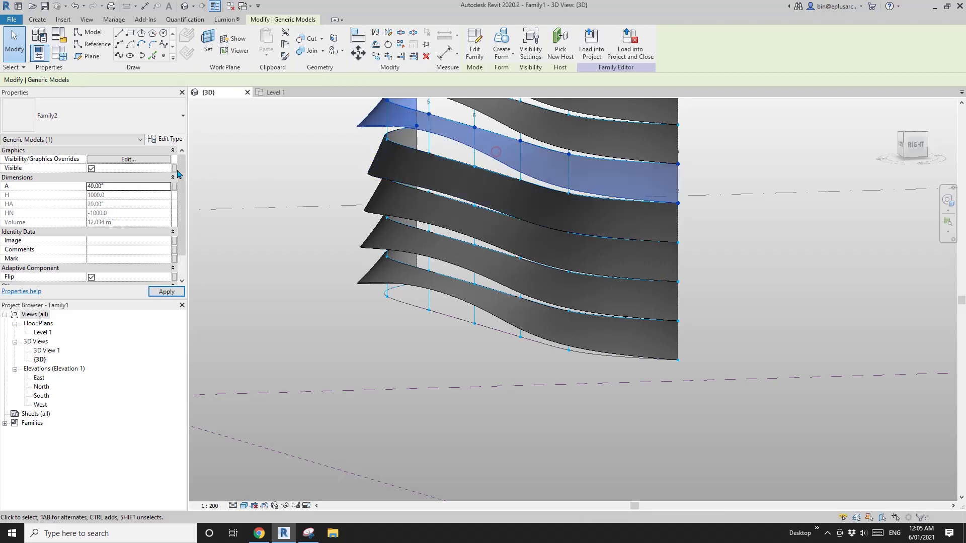
type("30")
key("Return")
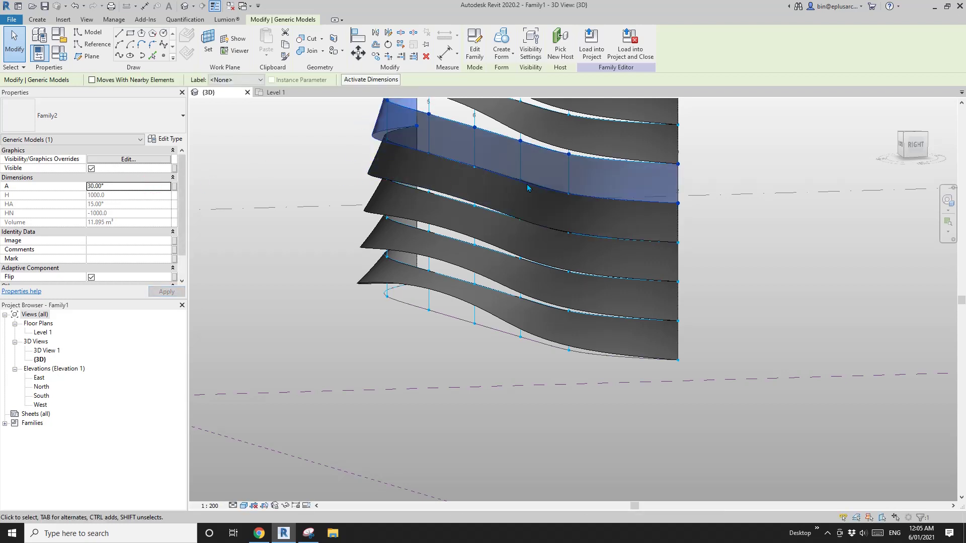
Step: Set angle A to 20° for the sixth panel from the base and to 10° for the topmost panel
middle_click_drag(501, 183, 503, 278)
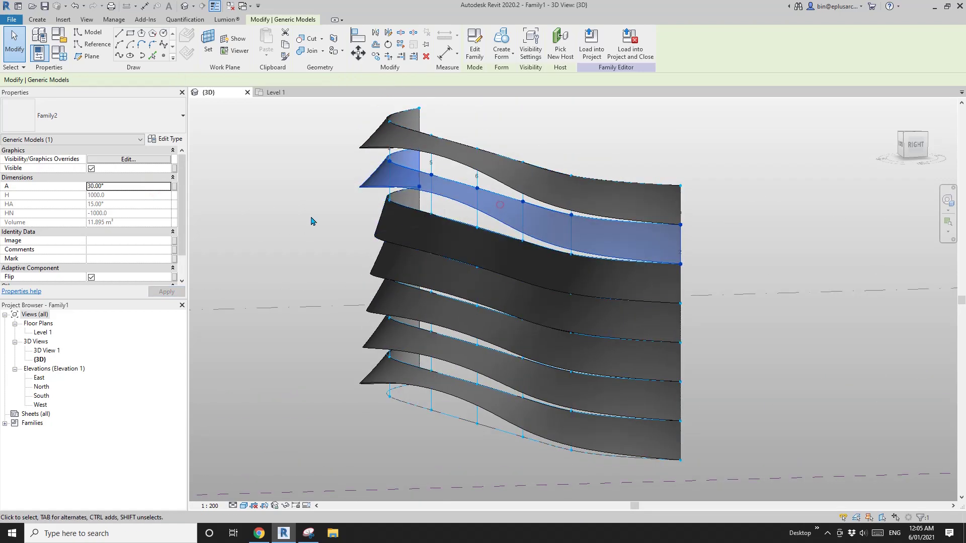
type("20")
key("Return")
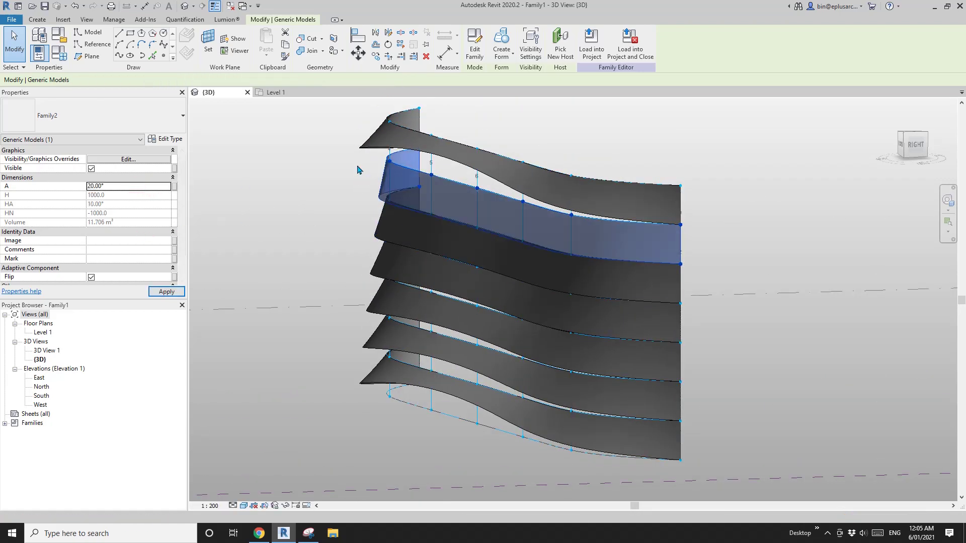
left_click(458, 156)
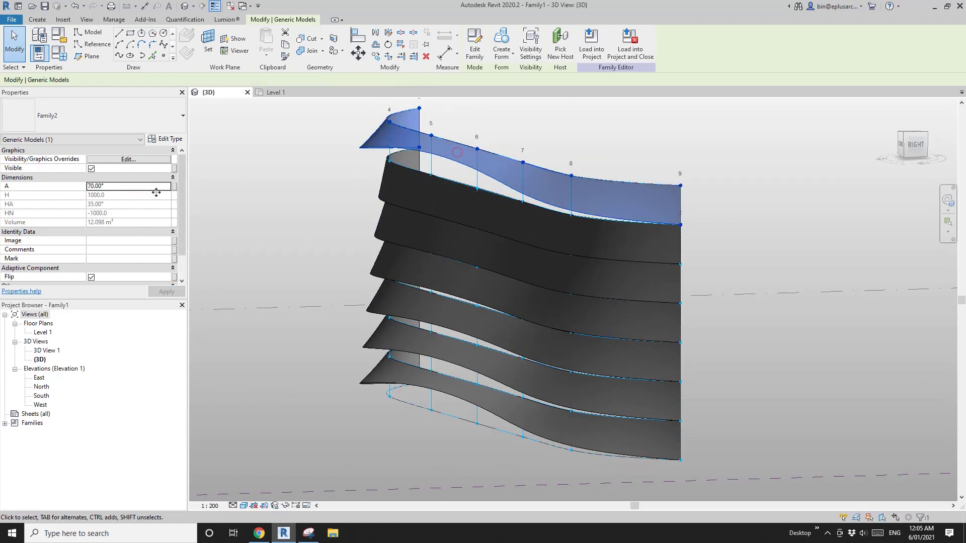
left_click(123, 188)
type("10")
key("Return")
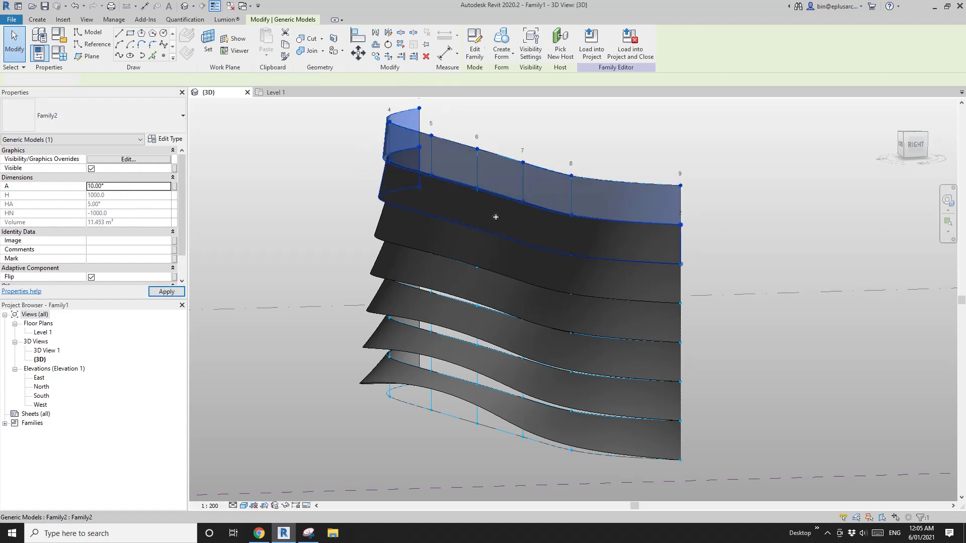
key("Escape")
Step: Examine how the panels' twist varies up the façade from the opposite side
scroll(519, 282, "down", 3)
middle_click_drag(519, 283, 664, 313)
middle_click_drag(605, 308, 431, 309)
scroll(532, 319, "up", 1)
scroll(404, 326, "up", 2)
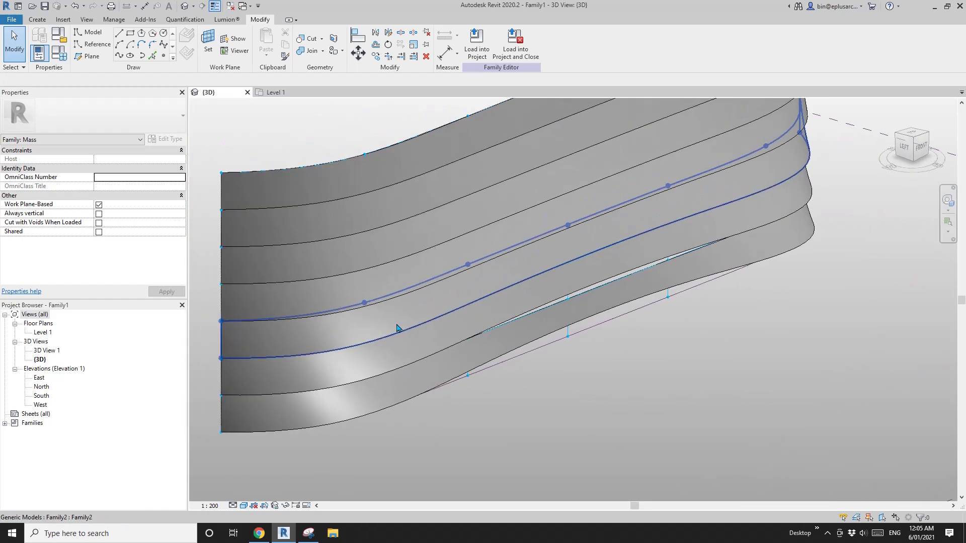
mouse_move(368, 314)
middle_mouse_down("shift")
mouse_move(474, 269)
mouse_move(370, 281)
mouse_move(366, 305)
middle_mouse_up("shift")
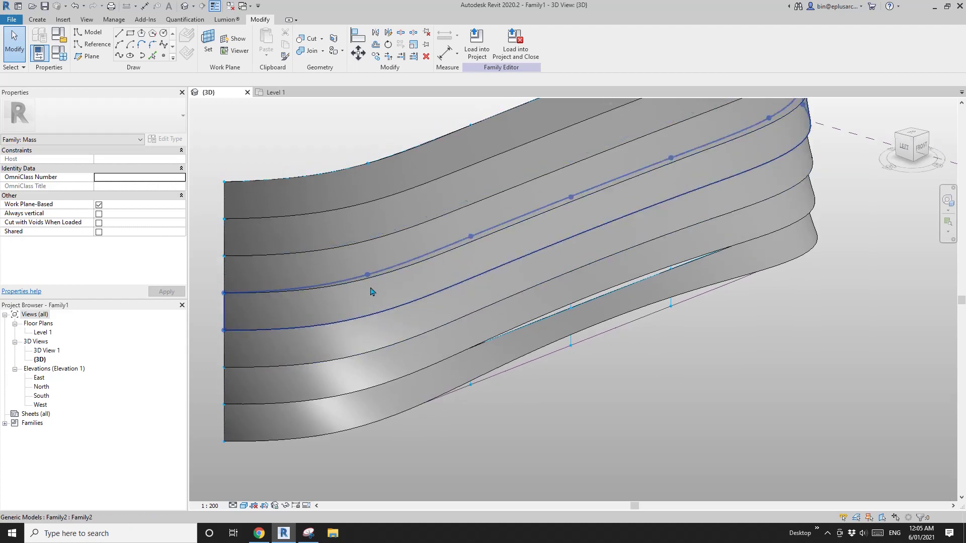
mouse_move(531, 250)
middle_mouse_down("shift")
mouse_move(384, 265)
mouse_move(468, 280)
mouse_move(435, 280)
mouse_move(432, 264)
middle_mouse_up("shift")
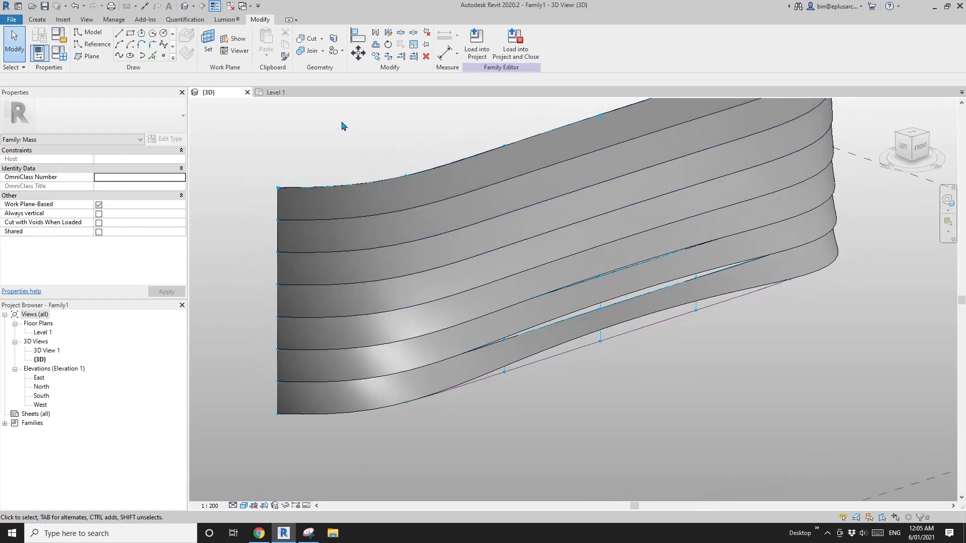
left_click(284, 95)
middle_click_drag(471, 291, 536, 235)
left_click(224, 91)
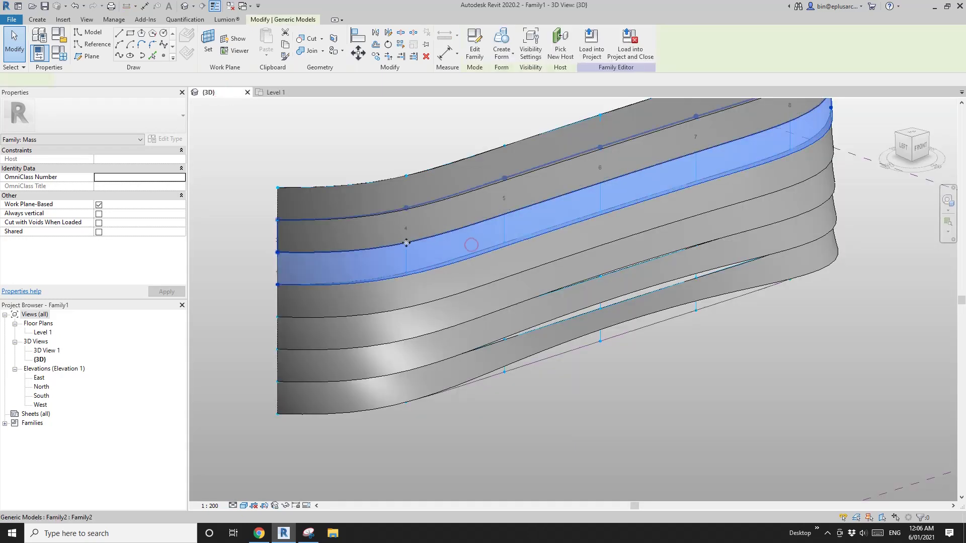
Step: Open the family of the third panel from the top for editing and view its form and adaptive points
left_click(405, 259)
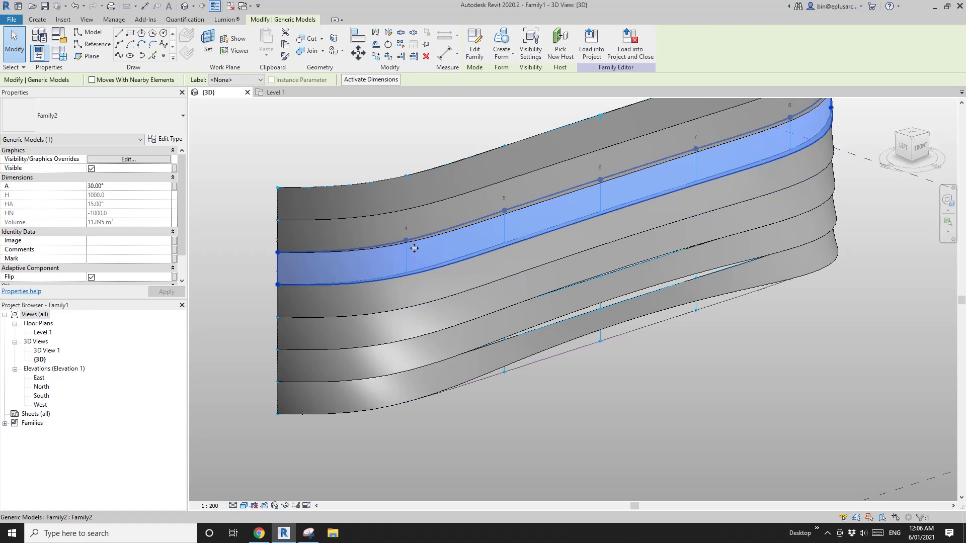
mouse_move(419, 258)
middle_mouse_down()
mouse_move(403, 273)
mouse_move(412, 271)
middle_mouse_up()
left_click(475, 50)
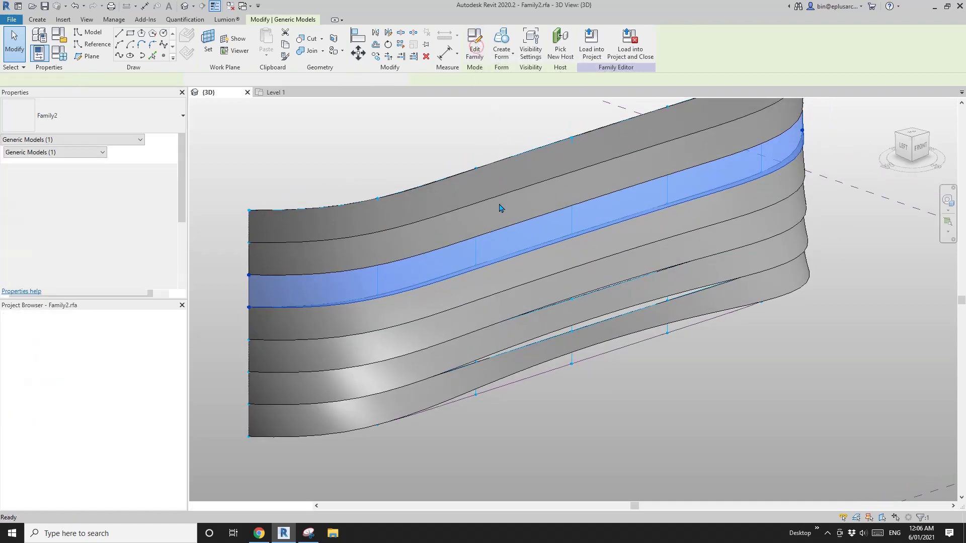
key("Escape")
scroll(434, 359, "up", 5)
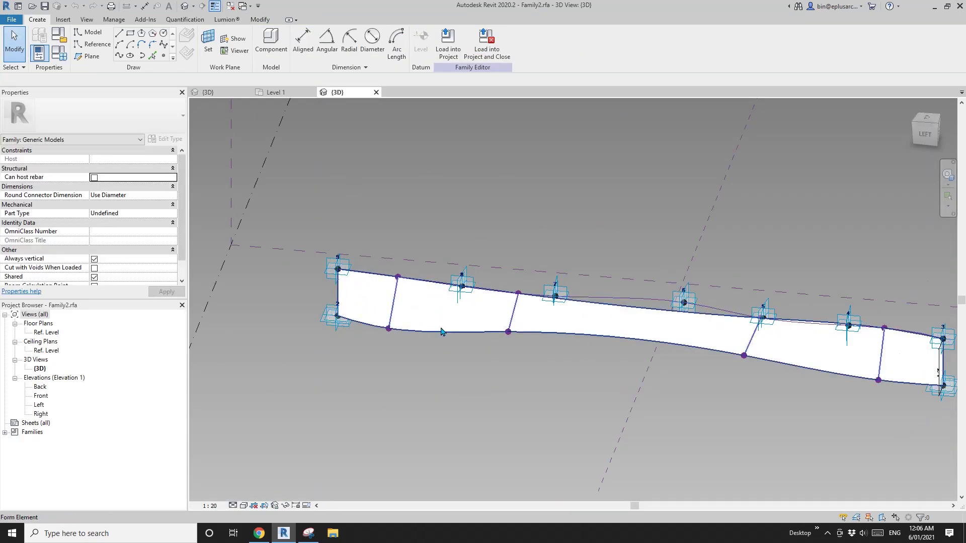
middle_click_drag(698, 336, 696, 339)
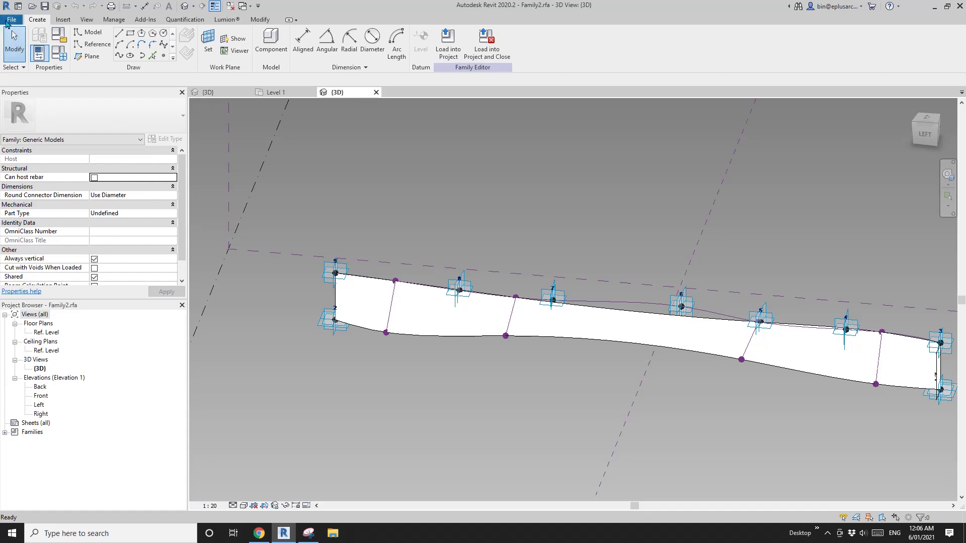
Step: Create a new family from the Metric Generic Model Adaptive template
left_click(12, 20)
left_click(63, 58)
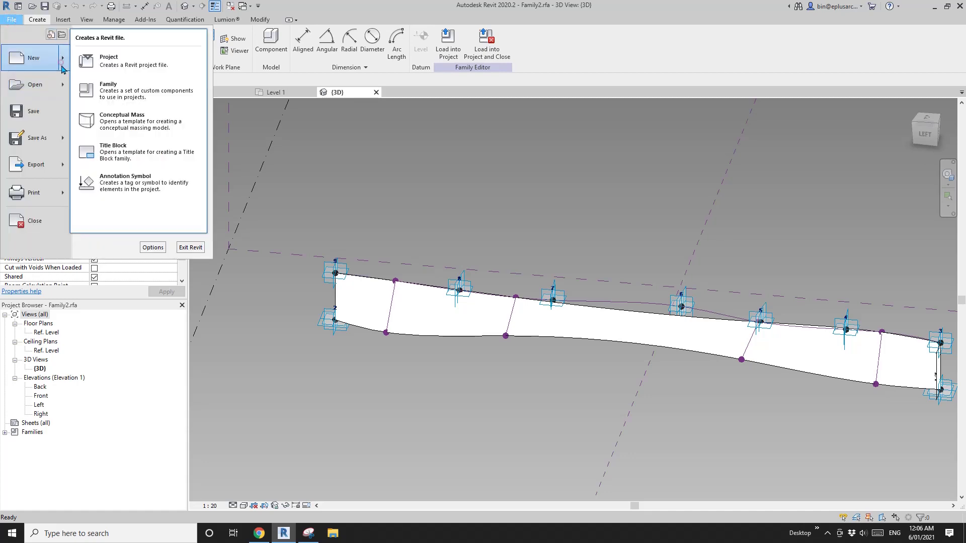
left_click(120, 91)
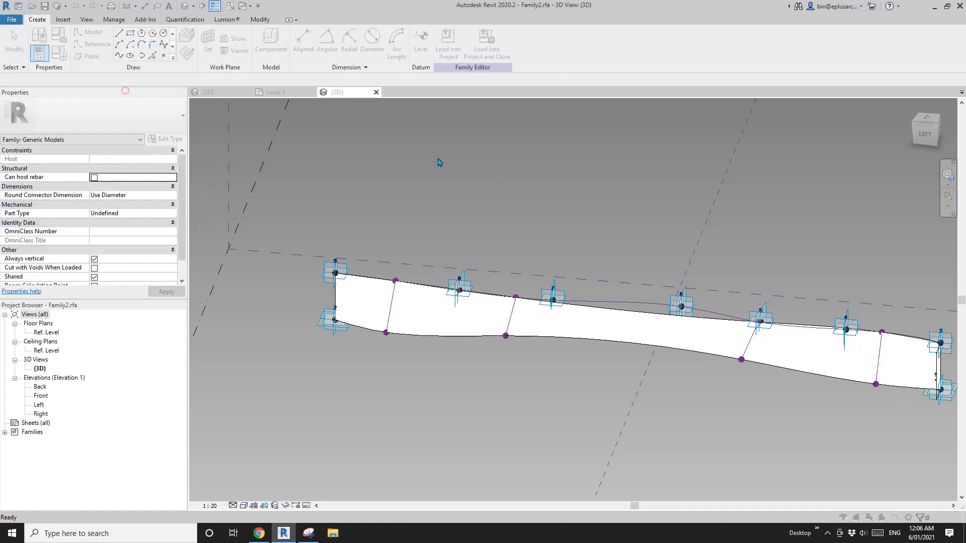
left_click(479, 157)
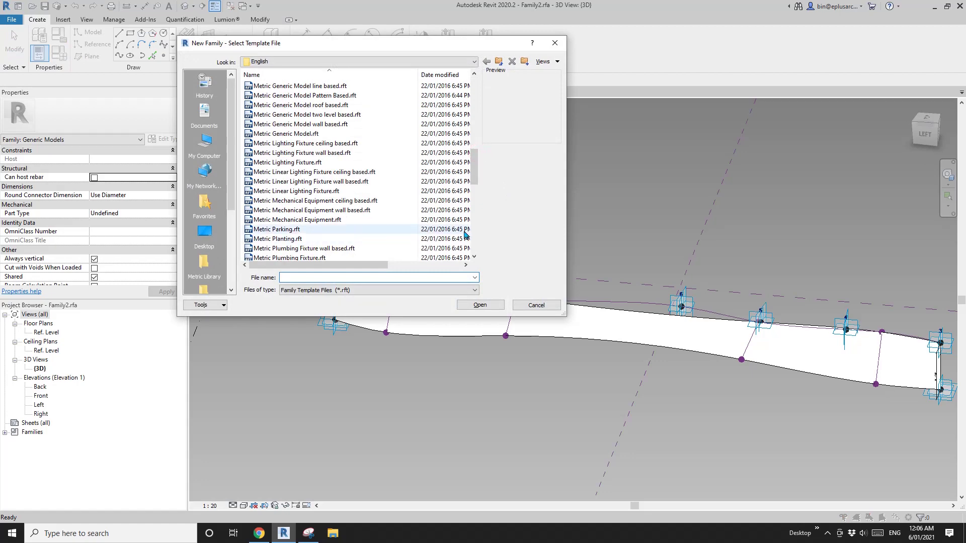
left_click(475, 132)
left_click(306, 218)
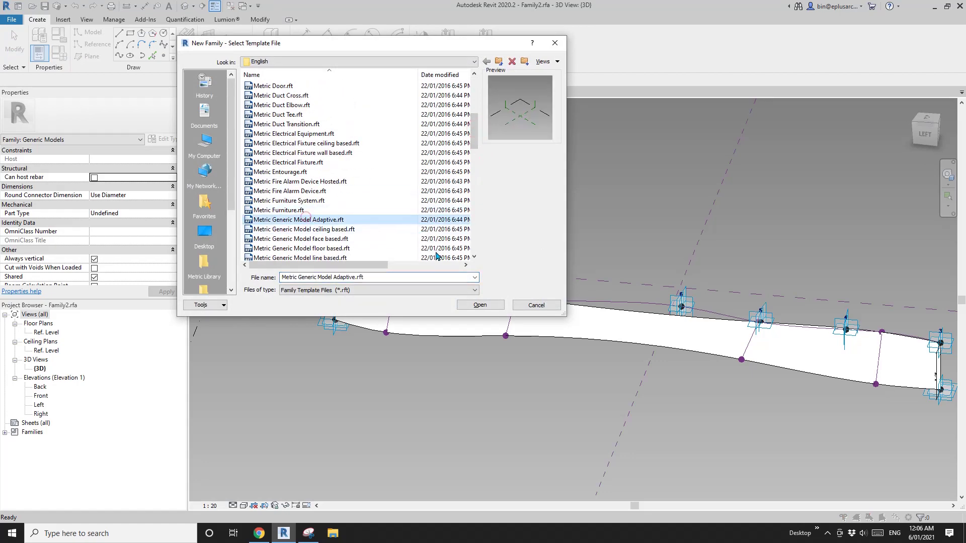
left_click(489, 306)
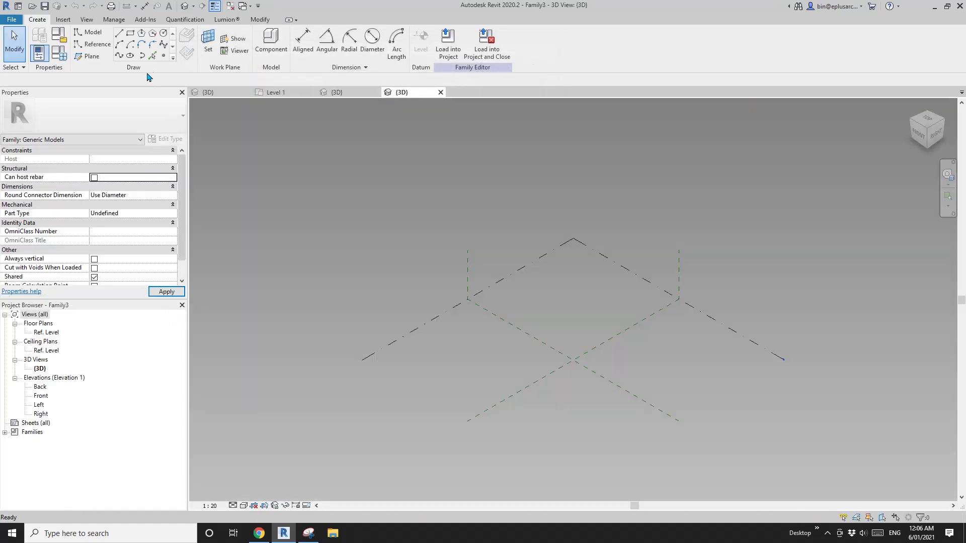
Step: Place two reference points on the reference level and make both adaptive
left_click(159, 57)
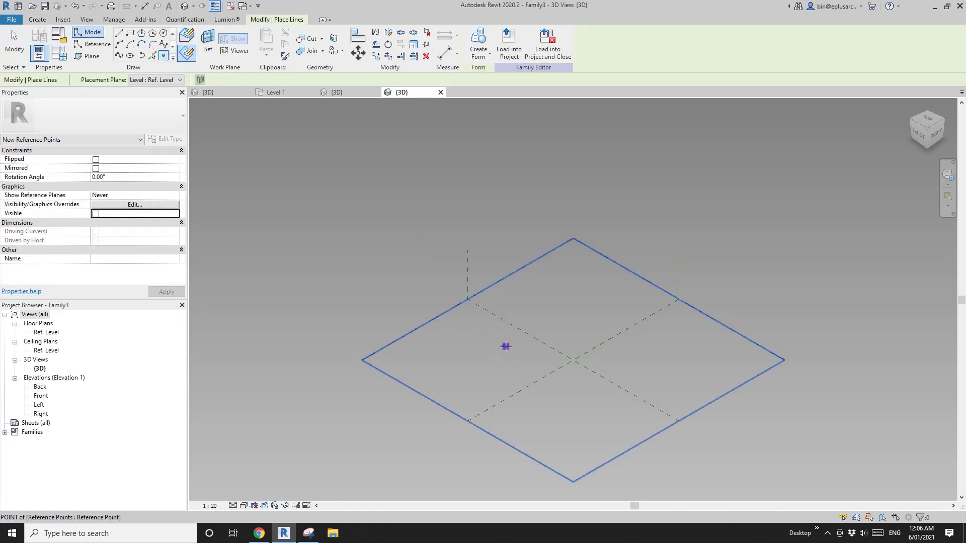
left_click(579, 309)
key("Escape")
key("Escape")
left_click_drag(384, 255, 623, 376)
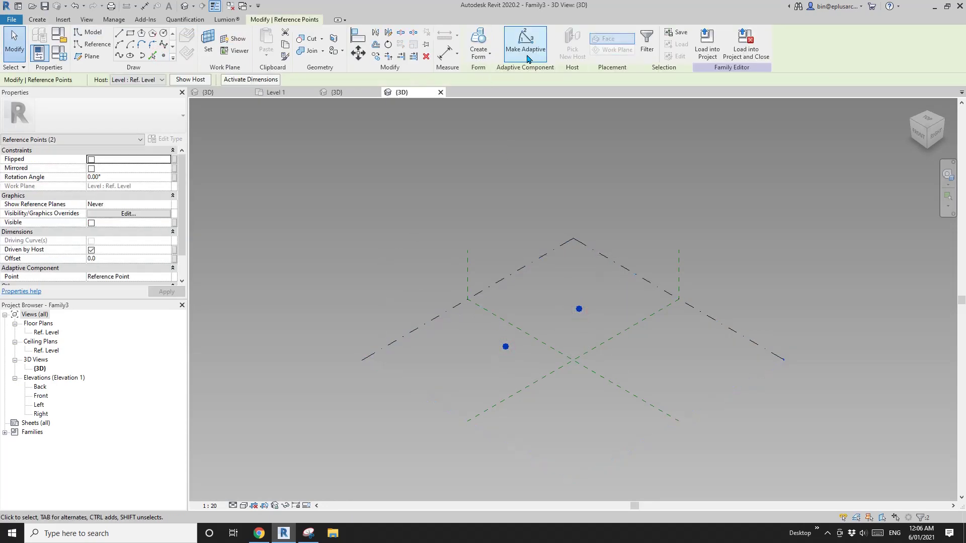
left_click(527, 50)
Step: Connect the two adaptive points with a spline through points and convert it to a reference line
left_click(120, 55)
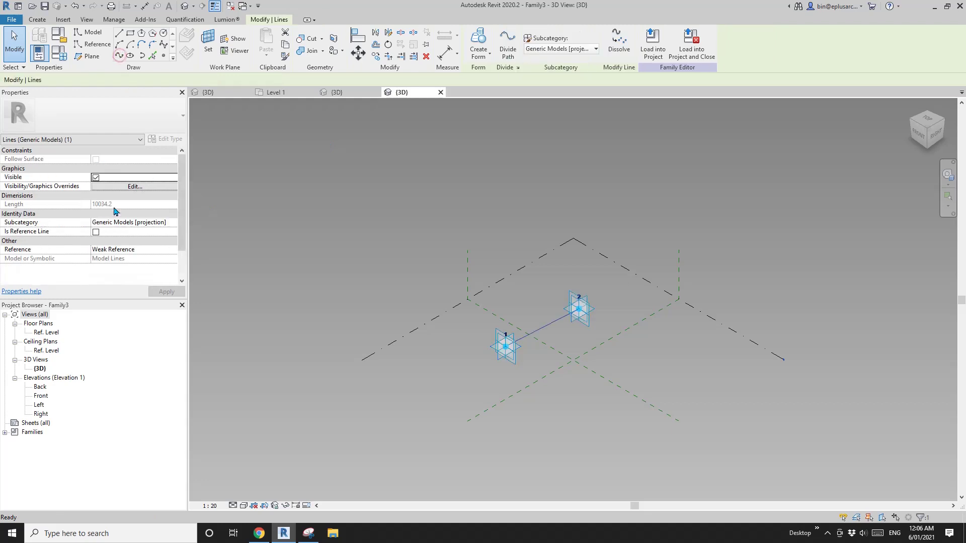
left_click(96, 232)
scroll(541, 328, "up", 5)
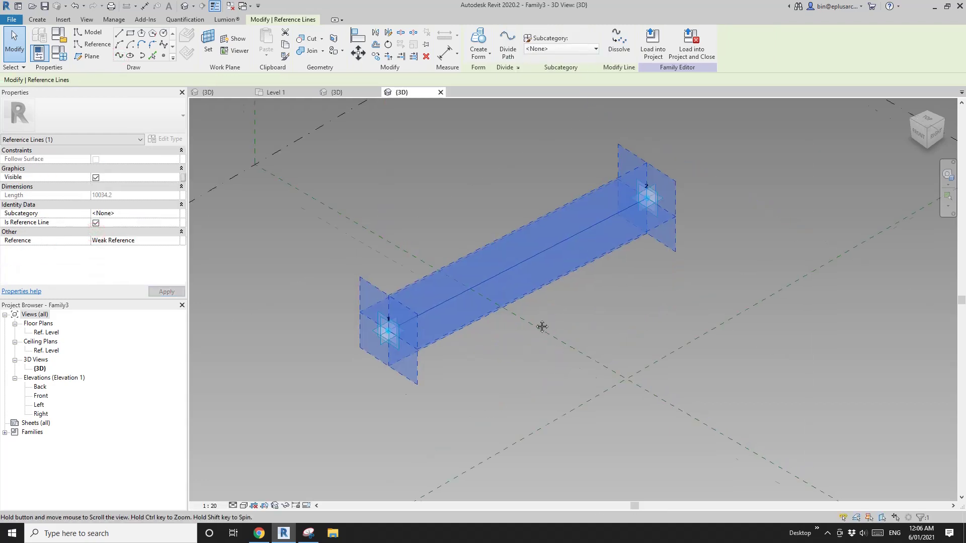
key("Escape")
Step: Place a reference point on the reference line and make its plane the work plane for a reference-line rectangle
left_click(163, 55)
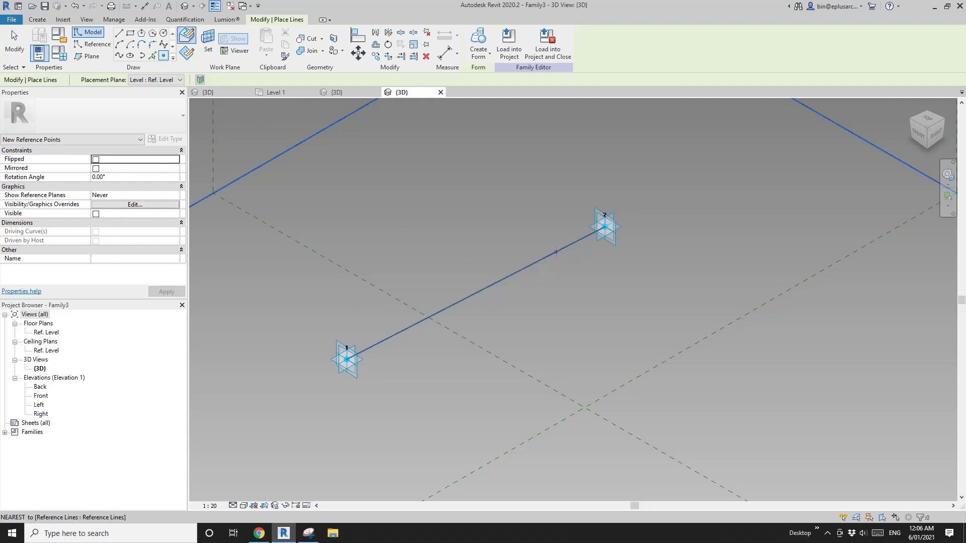
left_click(114, 46)
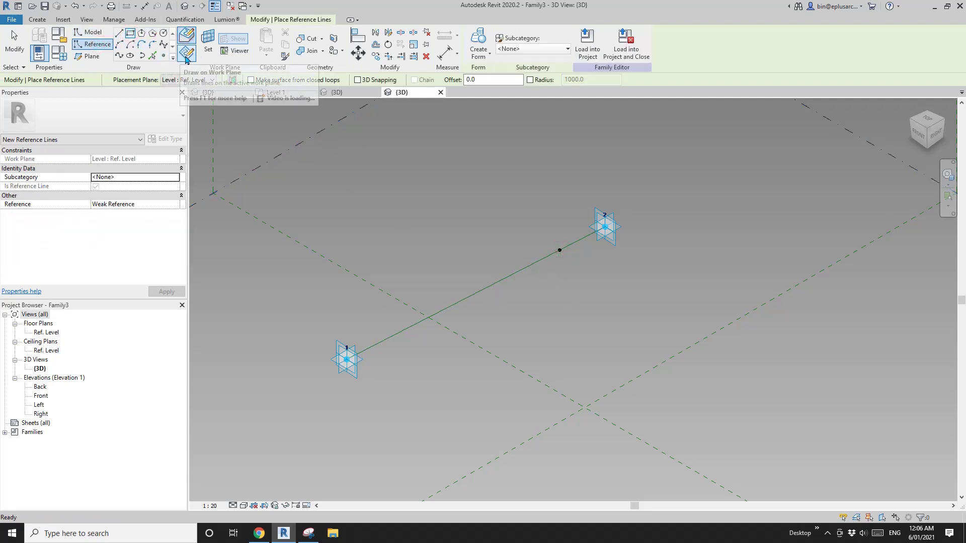
left_click(208, 43)
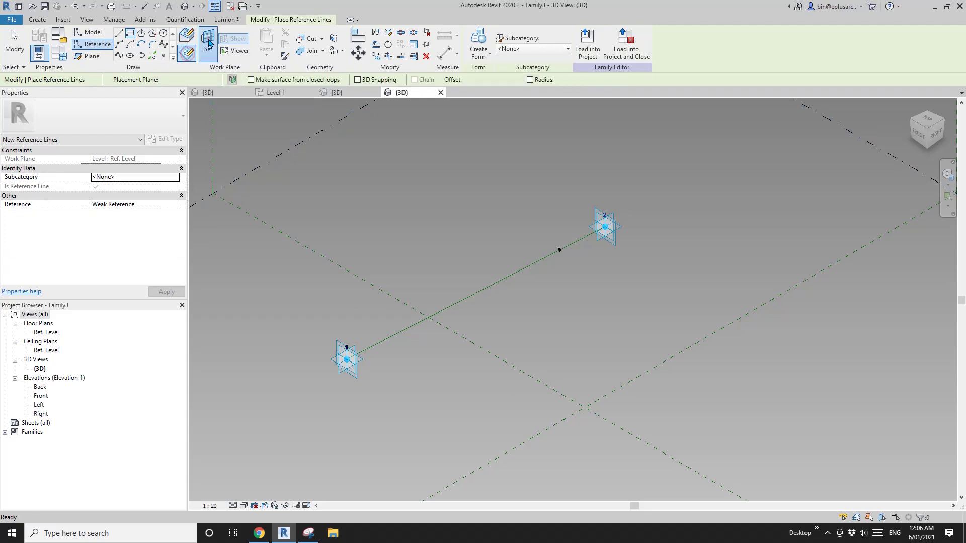
left_click(569, 246)
scroll(559, 249, "up", 5)
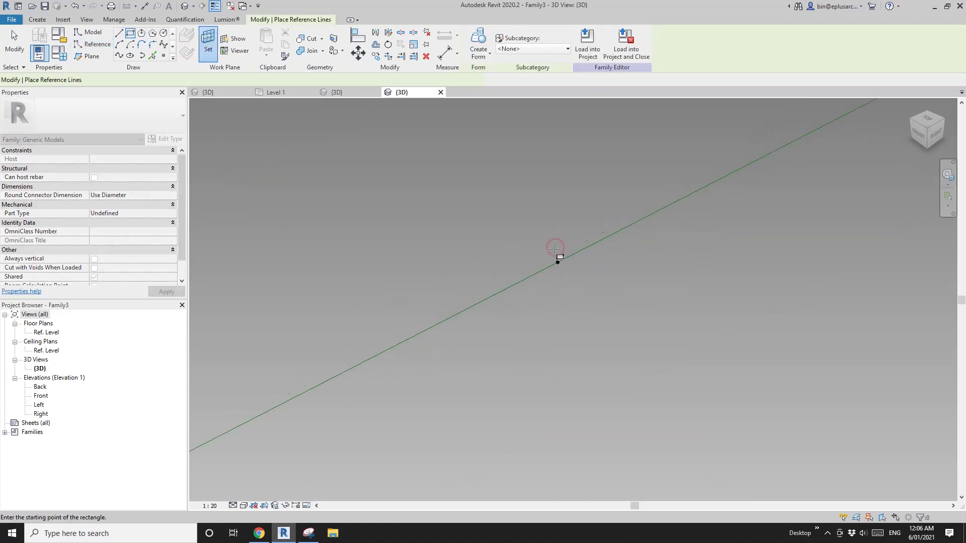
Step: Draw a reference-line rectangle about 15 mm tall around the hosted point
left_click(555, 247)
scroll(554, 254, "up", 1)
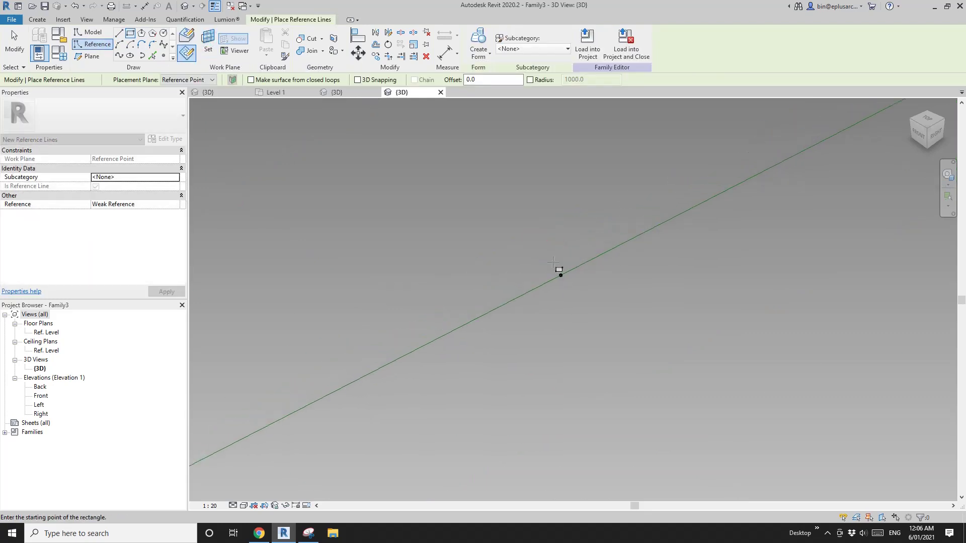
left_click(567, 289)
key("Escape")
key("Escape")
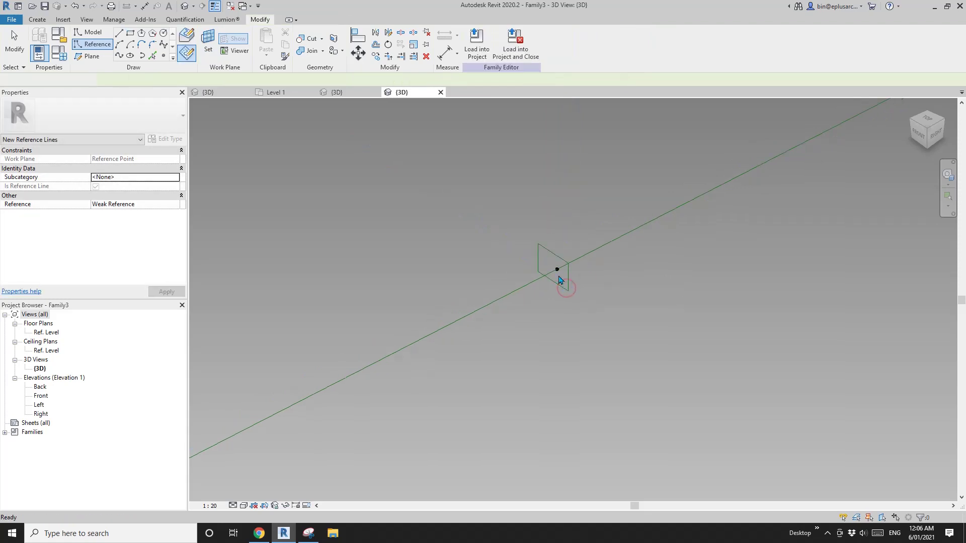
Step: Set the reference rectangle's width and height to 10 mm each
left_click(540, 263)
scroll(541, 262, "down", 3)
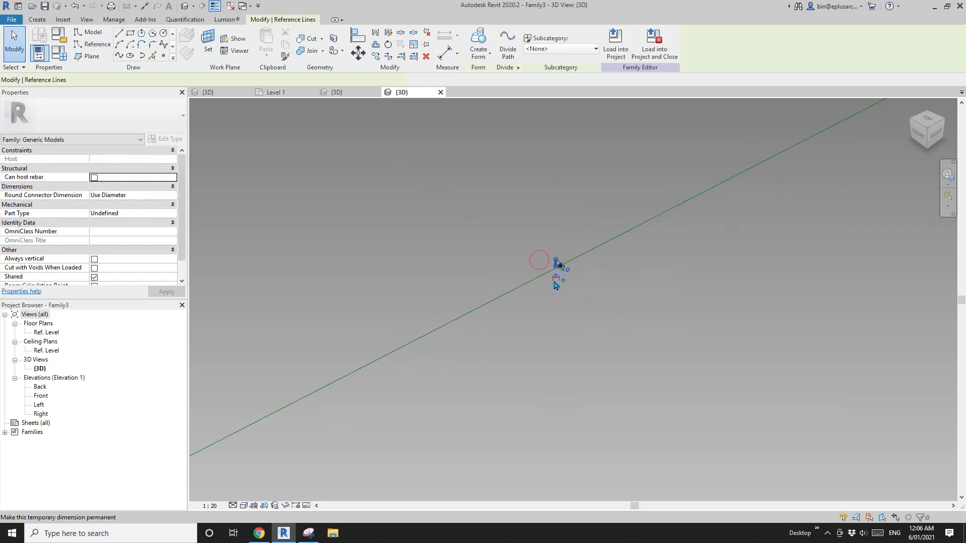
scroll(561, 267, "up", 4)
left_click(565, 255)
type("15.0")
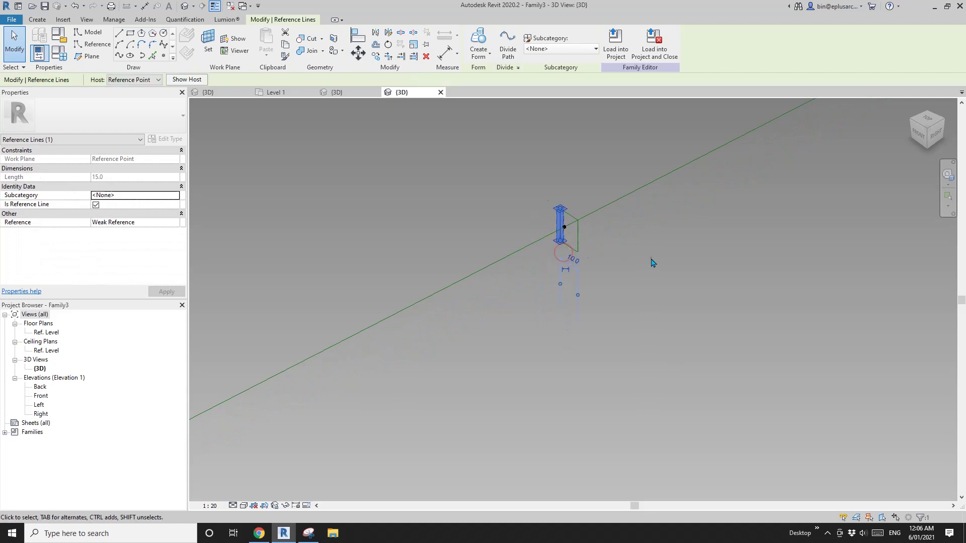
left_click(652, 262)
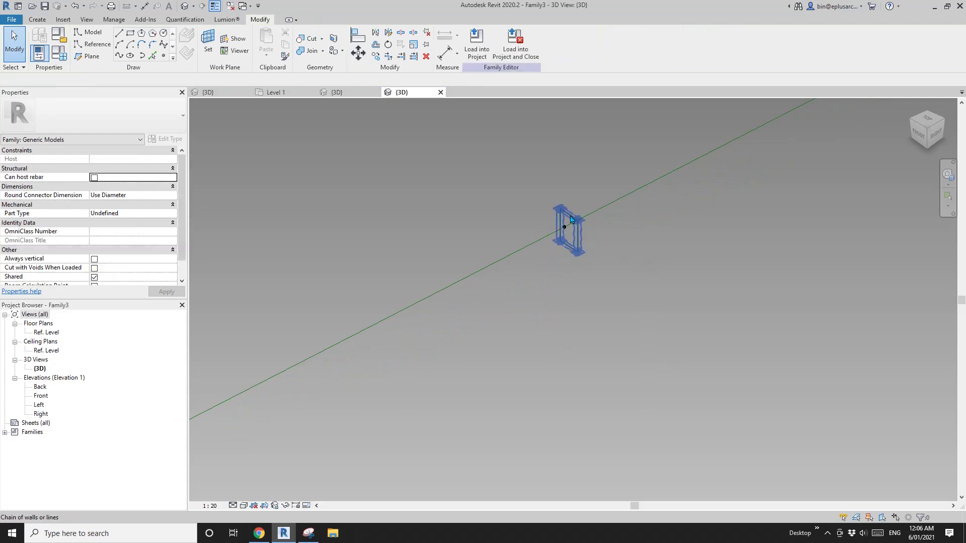
left_click(572, 218)
left_click(541, 214)
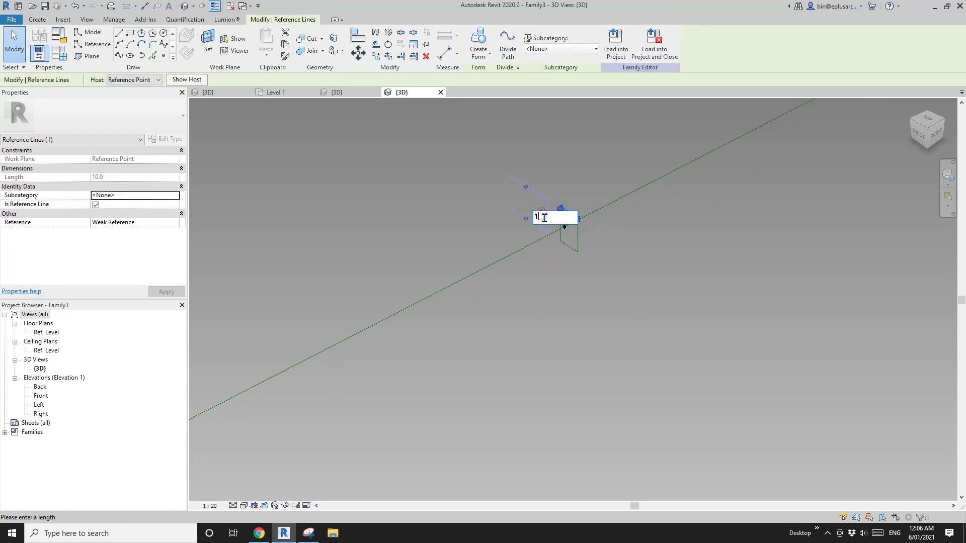
left_click(619, 238)
Step: Move the whole chain of four reference lines and nudge it so the square is roughly centred on the hosted point
key("Tab")
scroll(578, 237, "up", 2)
key("Tab")
left_click(578, 238)
scroll(578, 238, "up", 2)
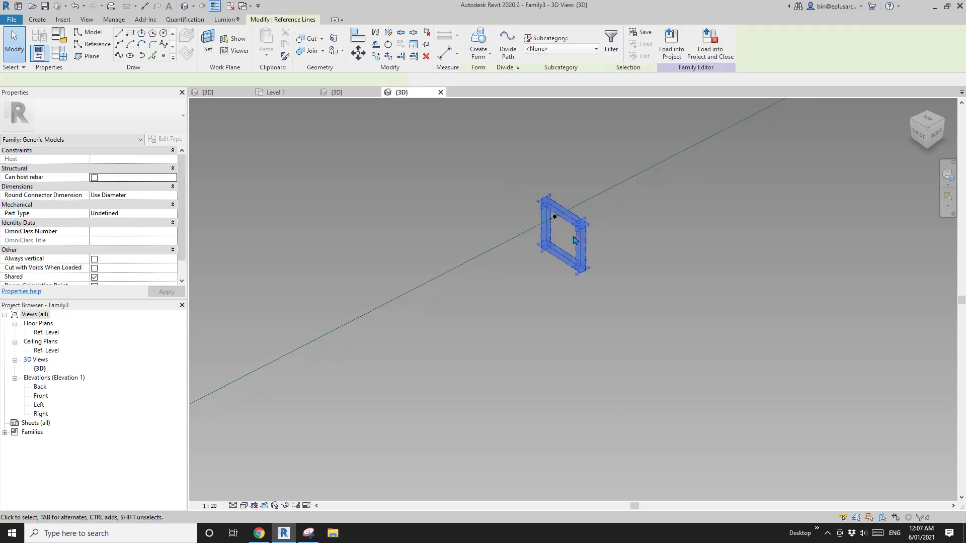
key("m")
key("v")
left_click(584, 282)
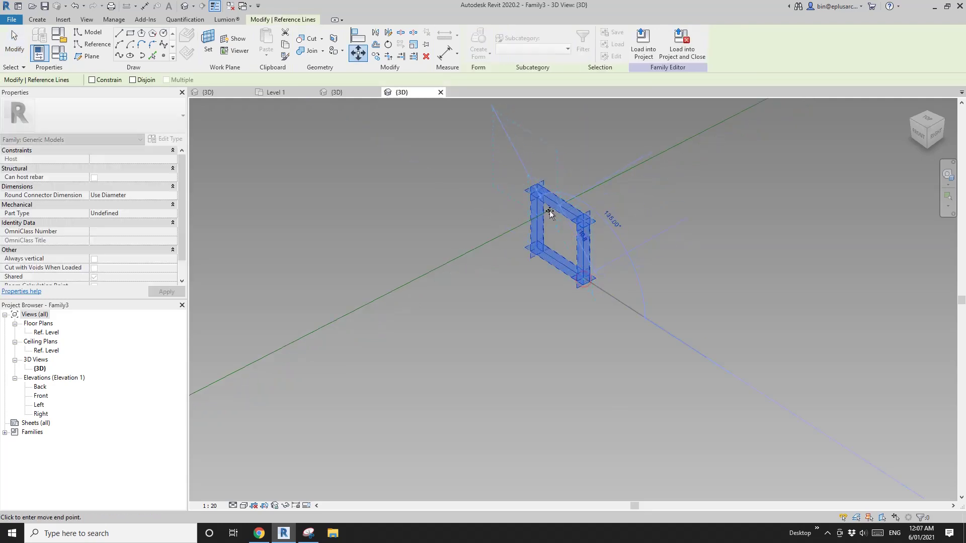
left_click(594, 243)
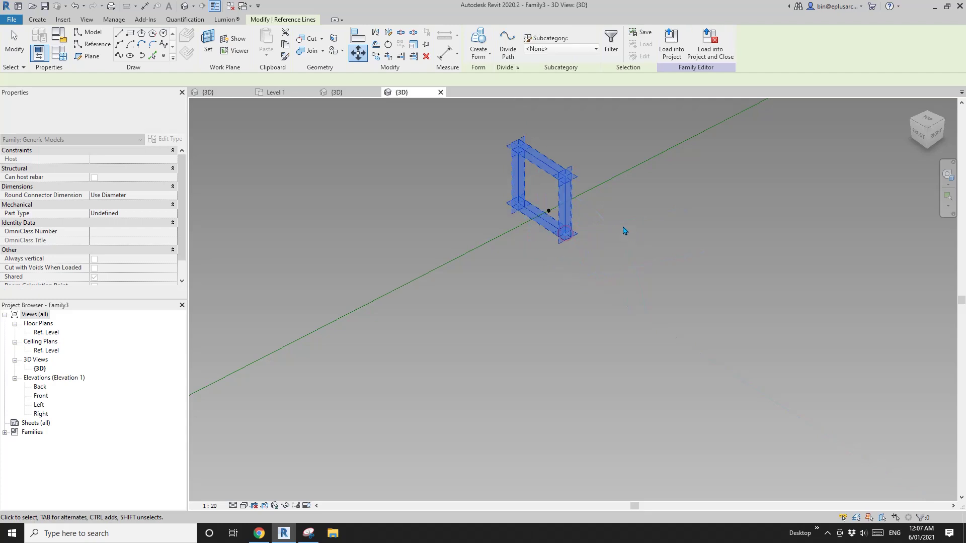
key("Right")
key("Down")
key("Down")
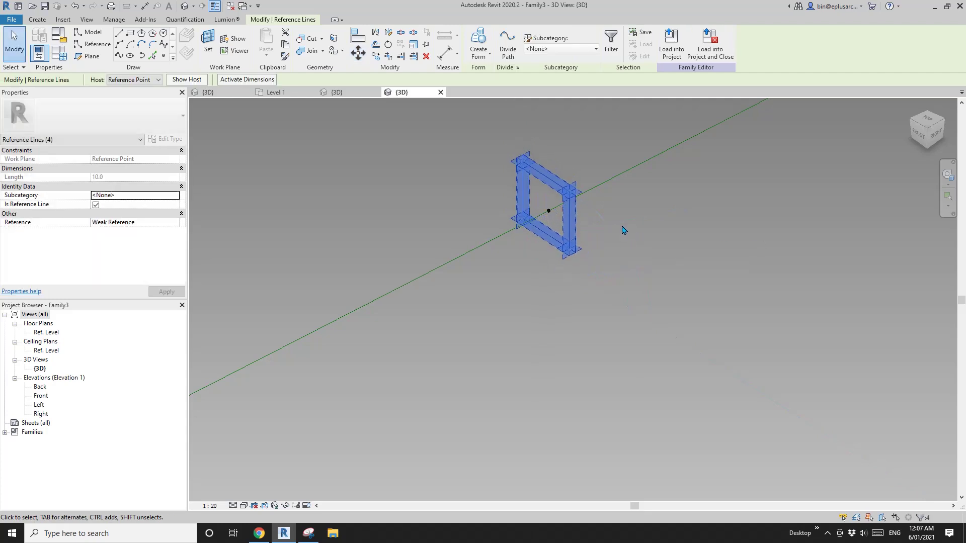
Step: Nudge the square of reference lines down slightly to finish centring it on the hosted point
key("Down")
scroll(583, 223, "down", 5)
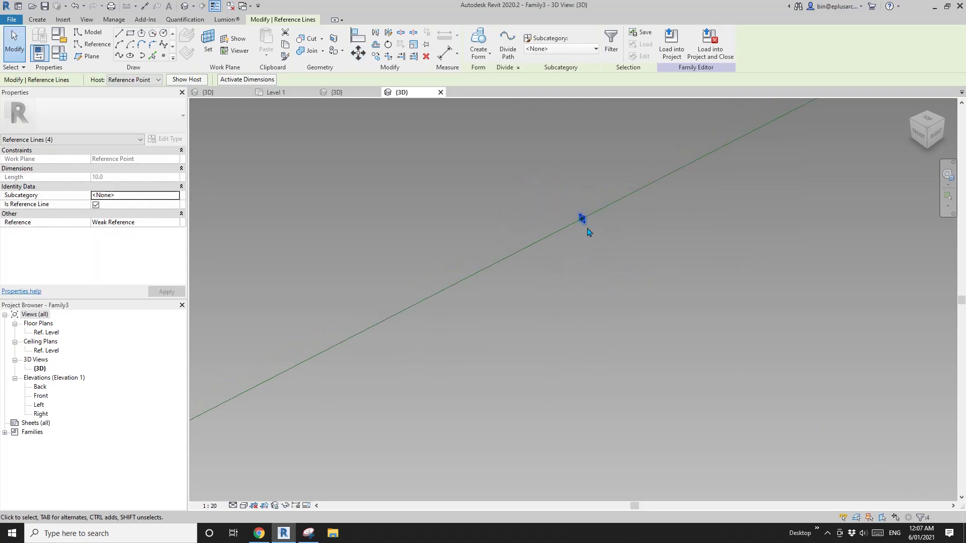
left_click(587, 233)
Step: Copy the hosted point with its square profile and rehost the copied point at a second position on the reference line
scroll(586, 224, "up", 3)
scroll(585, 223, "up", 2)
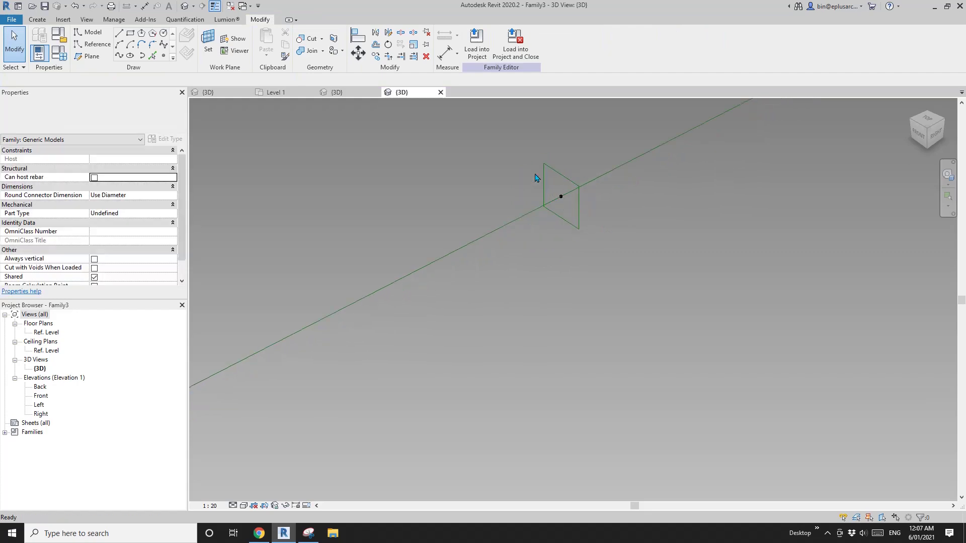
left_click_drag(506, 139, 623, 267)
scroll(623, 267, "down", 3)
key("c")
key("o")
left_click(642, 271)
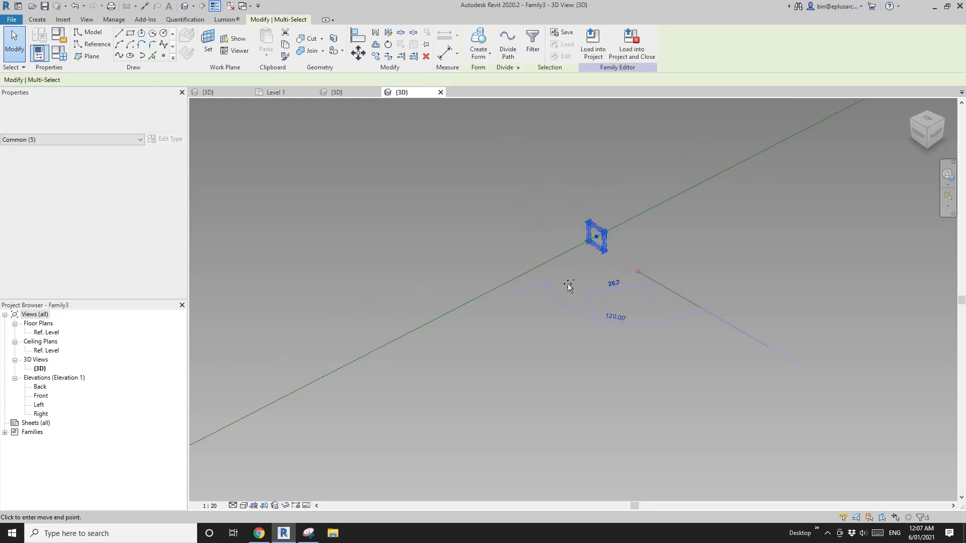
left_click(439, 292)
left_click(394, 257)
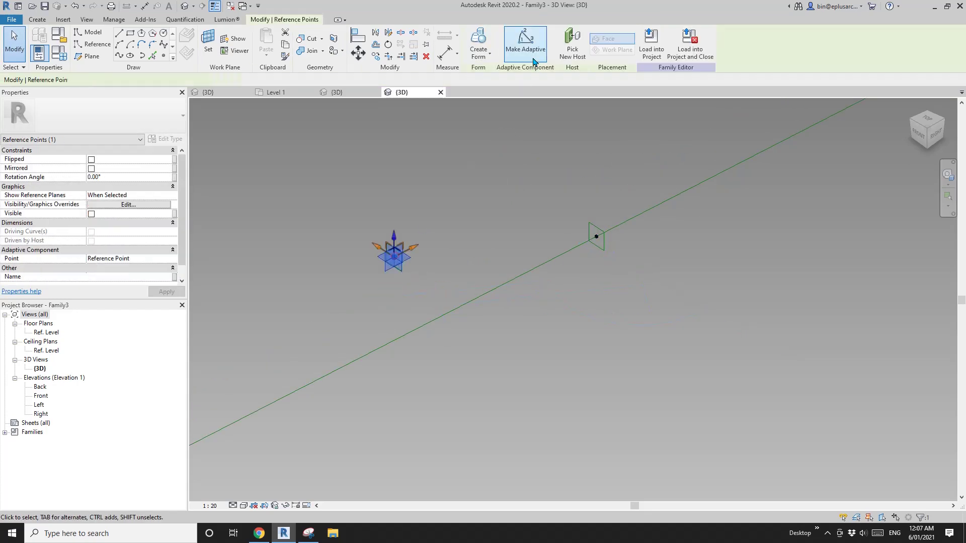
left_click(476, 302)
Step: Create a solid form from the two square reference-line chains
key("Tab")
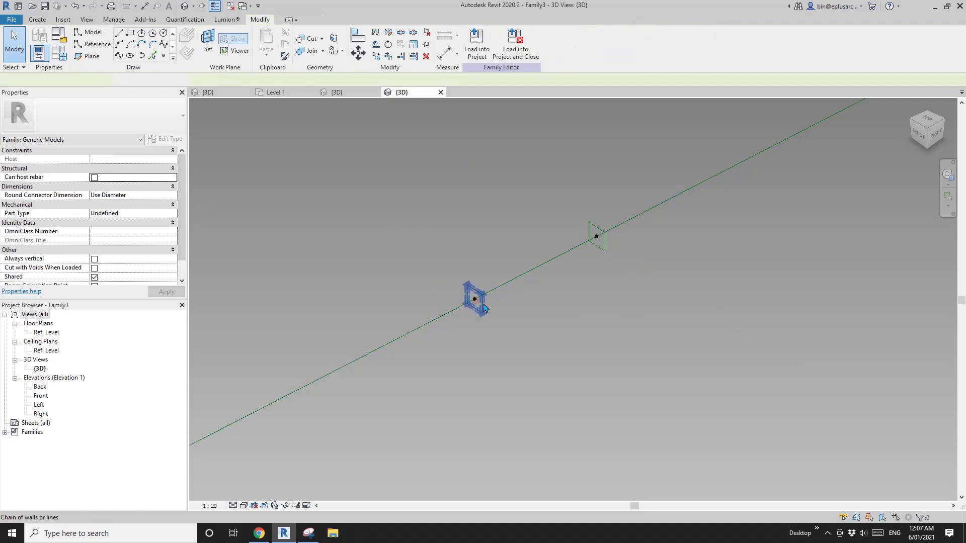
key("Tab")
left_click(603, 236)
left_click(484, 292)
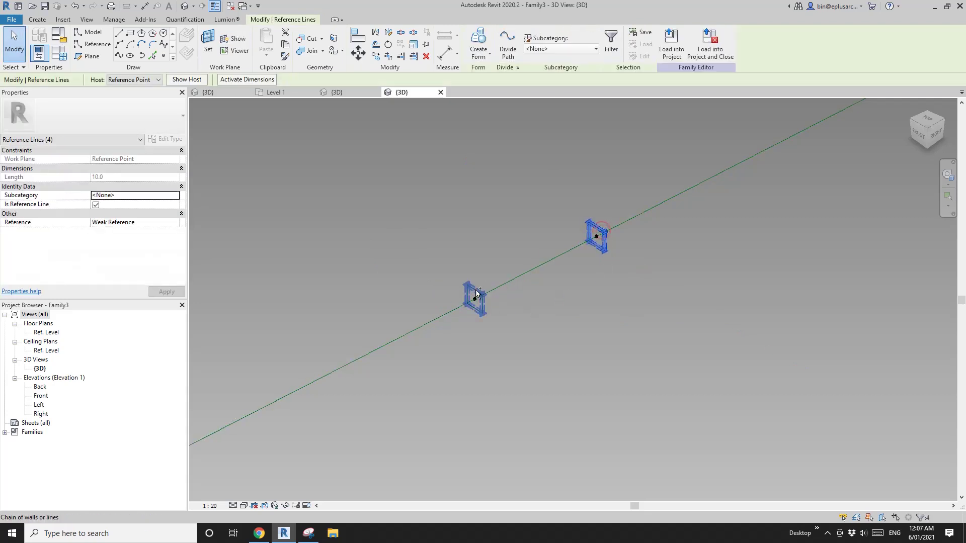
left_click(478, 40)
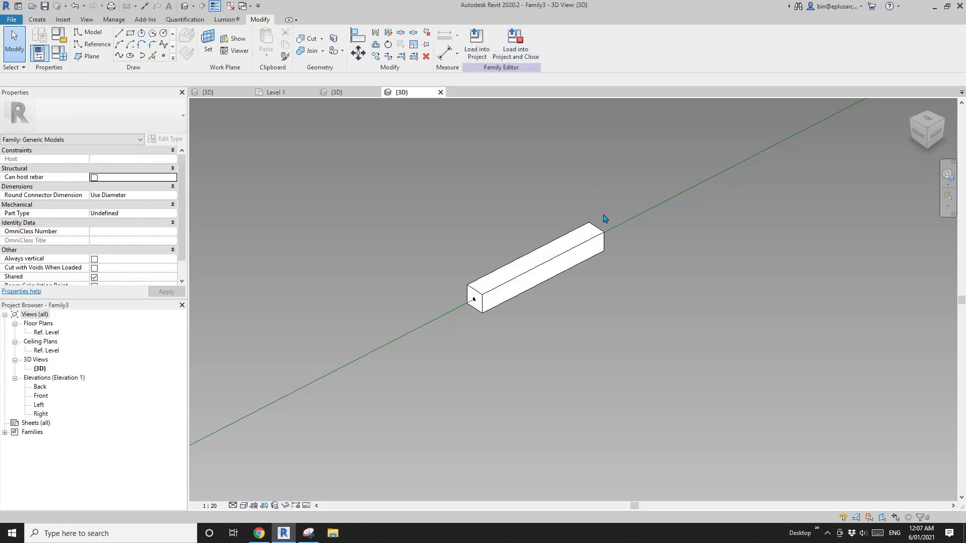
Step: Show the model in wireframe and set the original hosted point's normalized curve parameter to 1
key("w")
key("f")
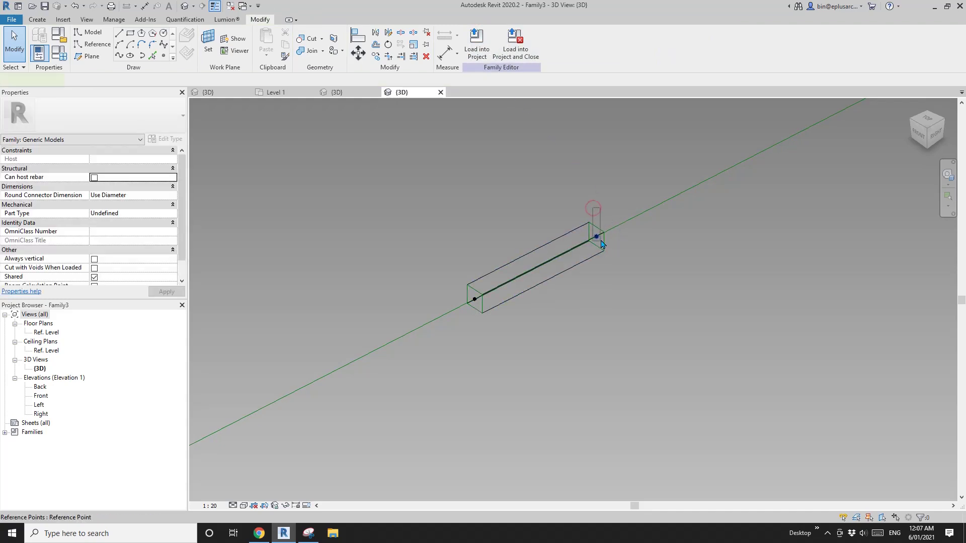
left_click(602, 244)
double_click(128, 269)
type("1")
key("Return")
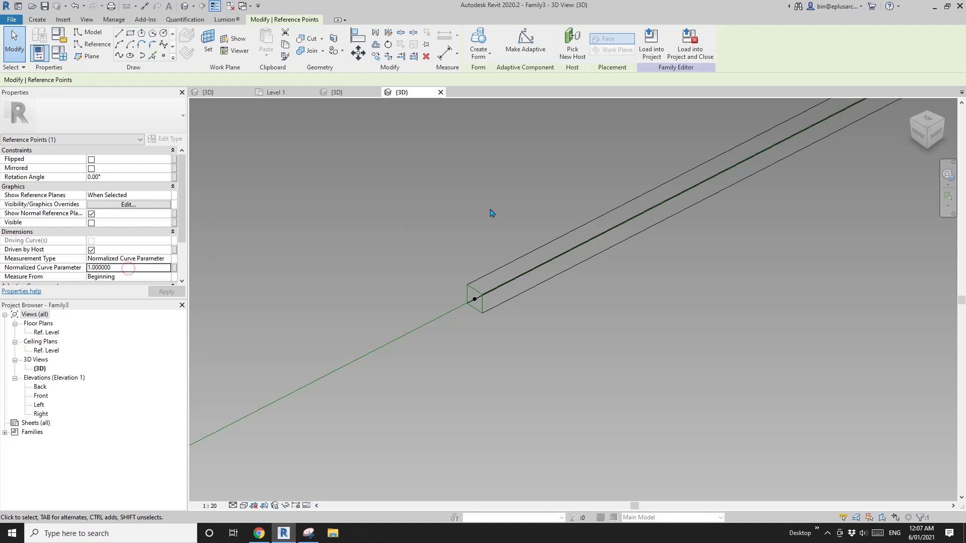
Step: Set the copied hosted point's normalized curve parameter to 0
left_click_drag(469, 256, 476, 294)
left_click(476, 302)
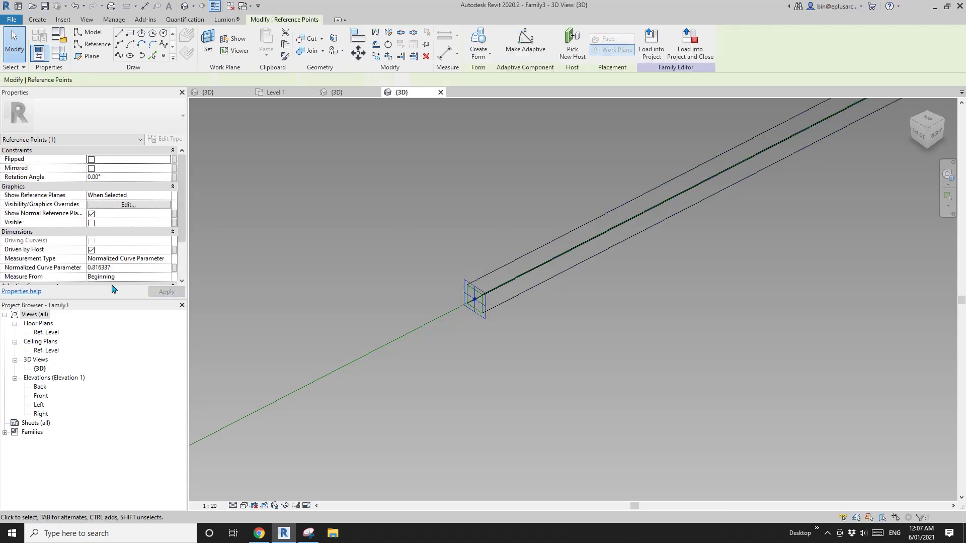
double_click(132, 268)
left_click(133, 267)
scroll(514, 230, "down", 7)
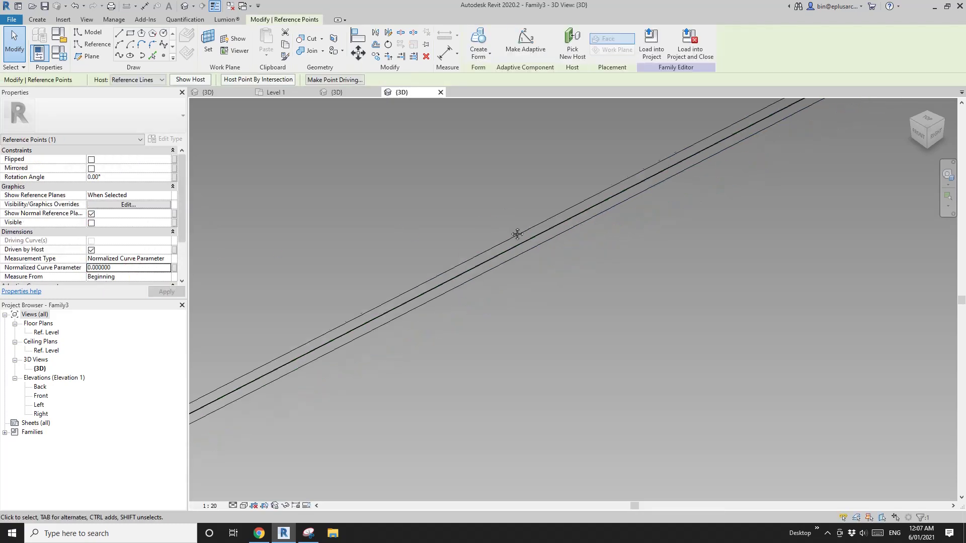
key("Escape")
Step: Examine the square bar along the whole reference line between the two adaptive points
scroll(512, 232, "down", 5)
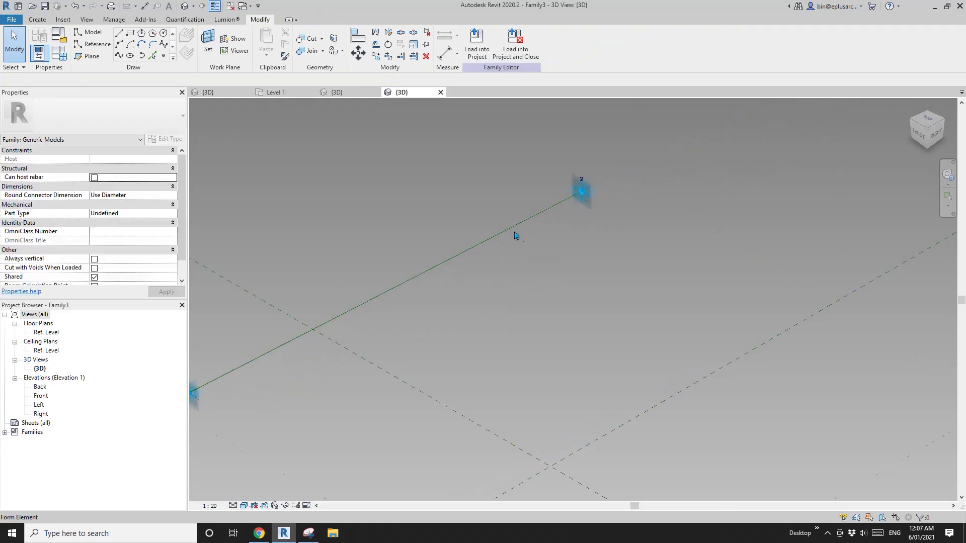
middle_click_drag(515, 235, 565, 228, "shift")
middle_click_drag(431, 292, 565, 217)
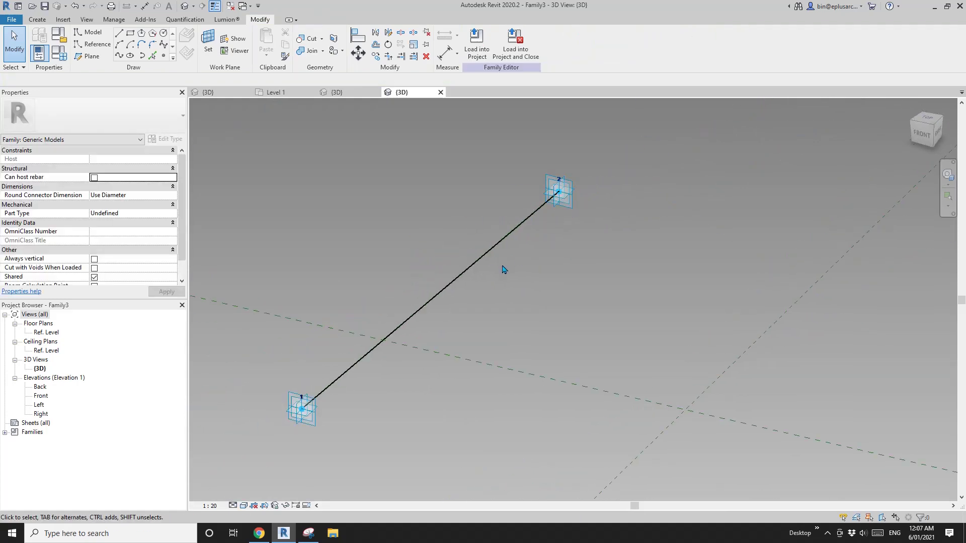
scroll(503, 266, "up", 3)
scroll(458, 245, "down", 4)
middle_click_drag(711, 226, 544, 270, "shift")
middle_click_drag(644, 245, 684, 219, "shift")
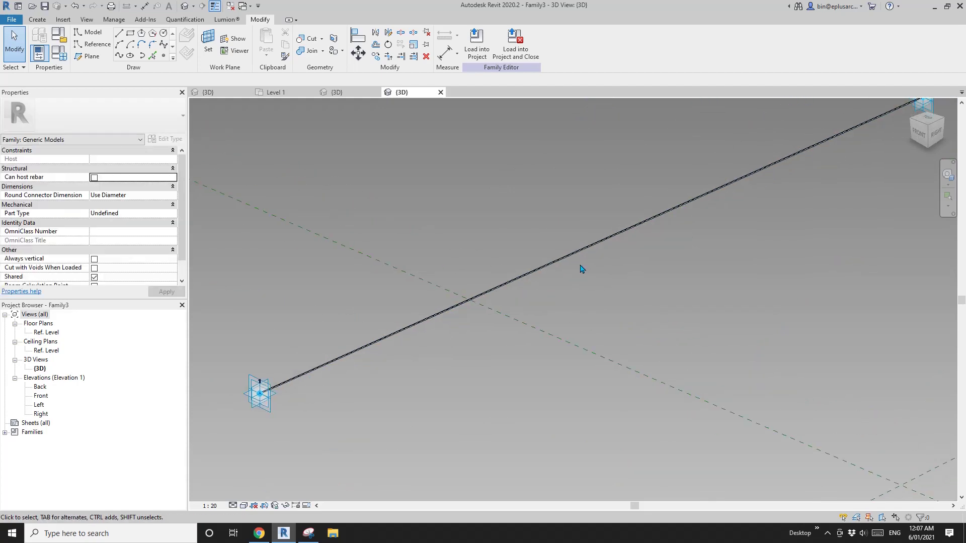
Step: Load the Family3 bar into Family2.rfa only, close Family3 without saving, and leave component placement
left_click(511, 59)
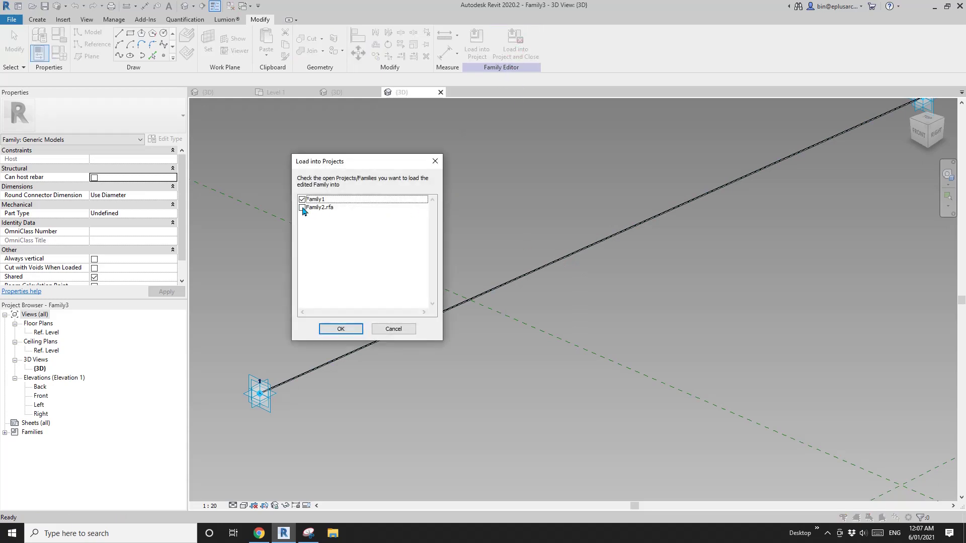
left_click(347, 329)
left_click(284, 92)
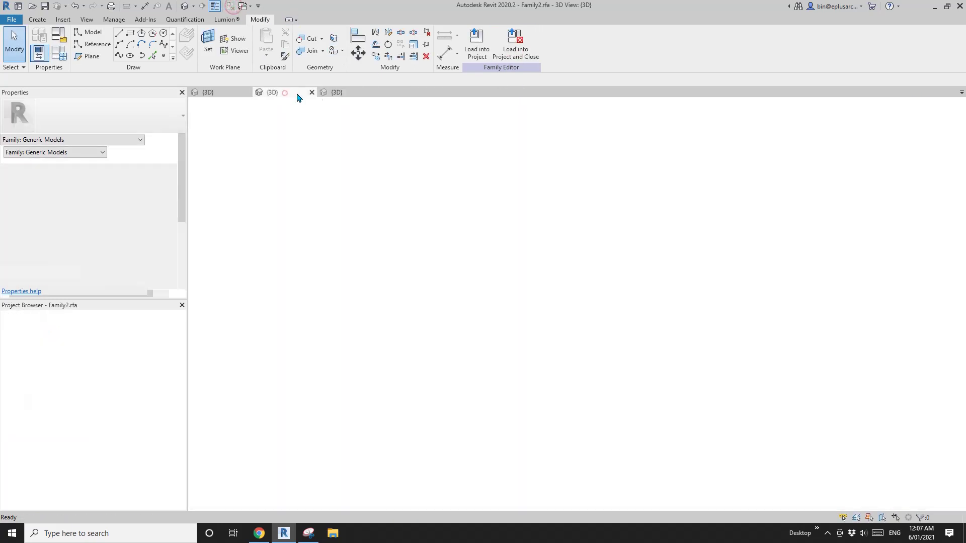
left_click(337, 93)
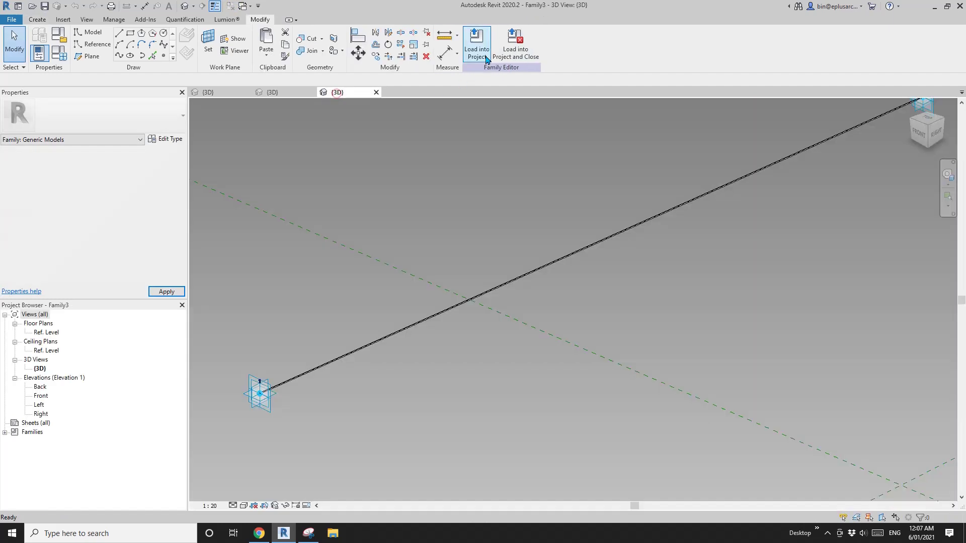
left_click(516, 43)
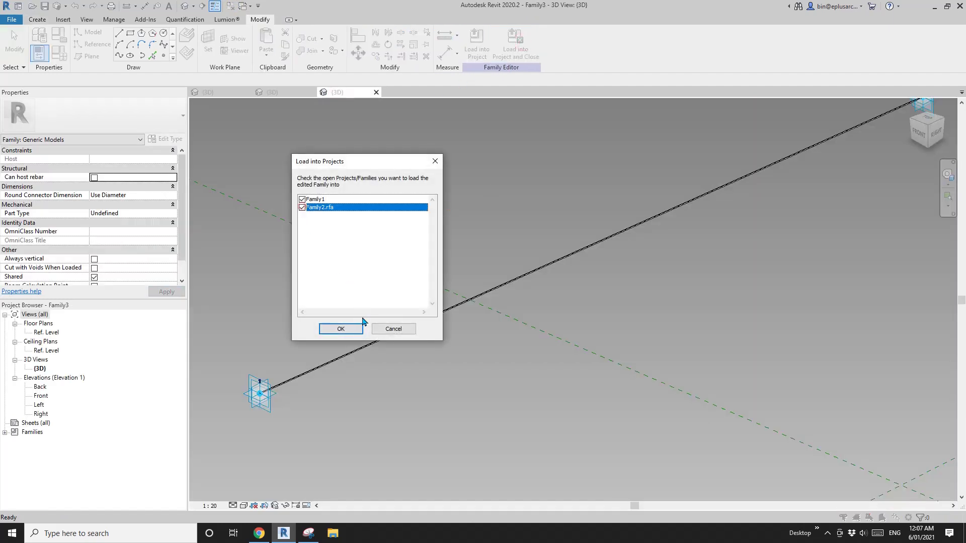
left_click(302, 199)
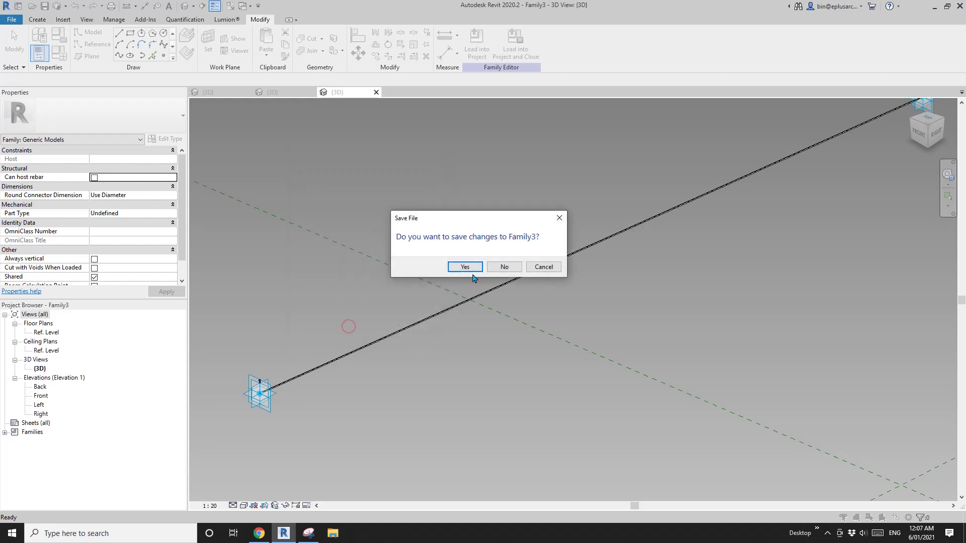
left_click(503, 267)
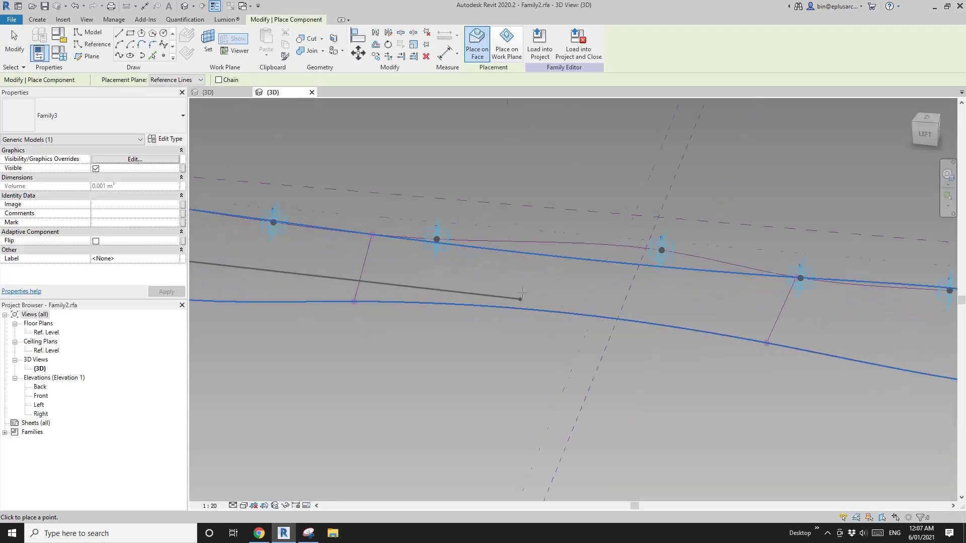
key("Escape")
key("Escape")
Step: Divide the surface of the twisting façade form and set its V grid layout to None
scroll(433, 322, "up", 2)
left_click(431, 317)
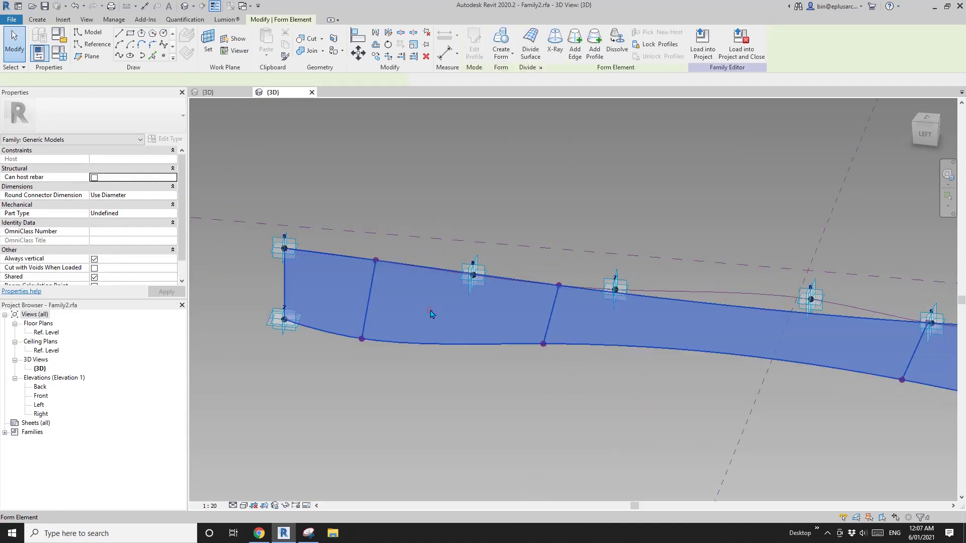
middle_click_drag(432, 317, 483, 237, "shift")
scroll(546, 330, "up", 2)
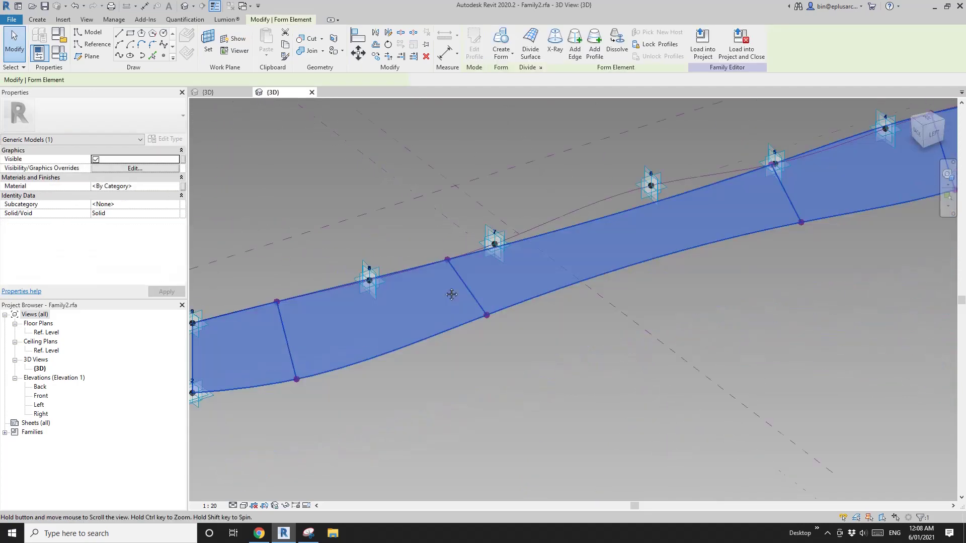
middle_click_drag(536, 262, 530, 266)
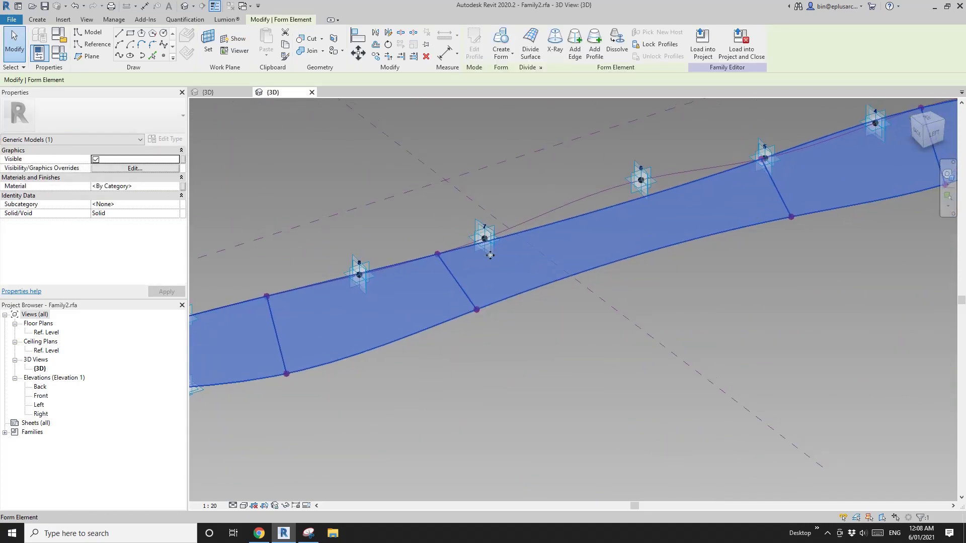
left_click(531, 40)
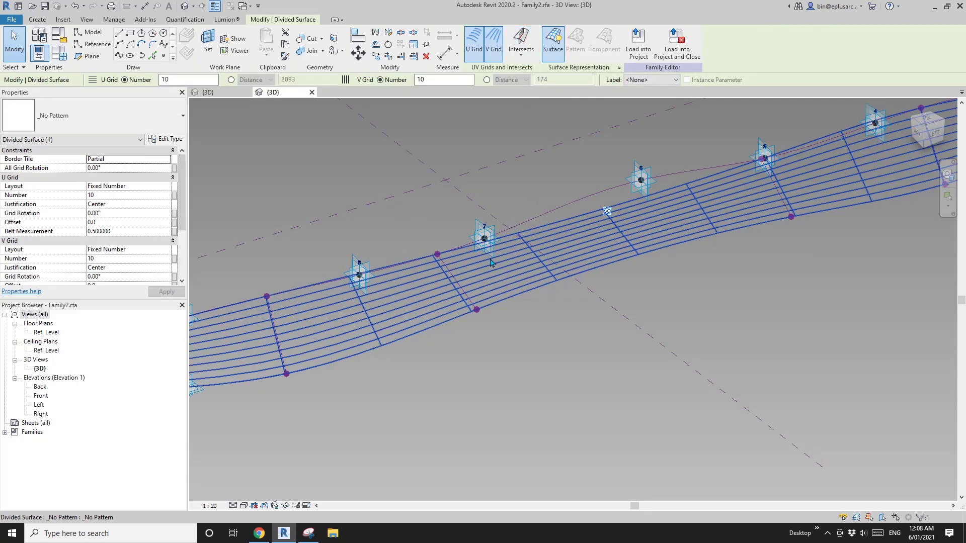
left_click(168, 251)
left_click(106, 259)
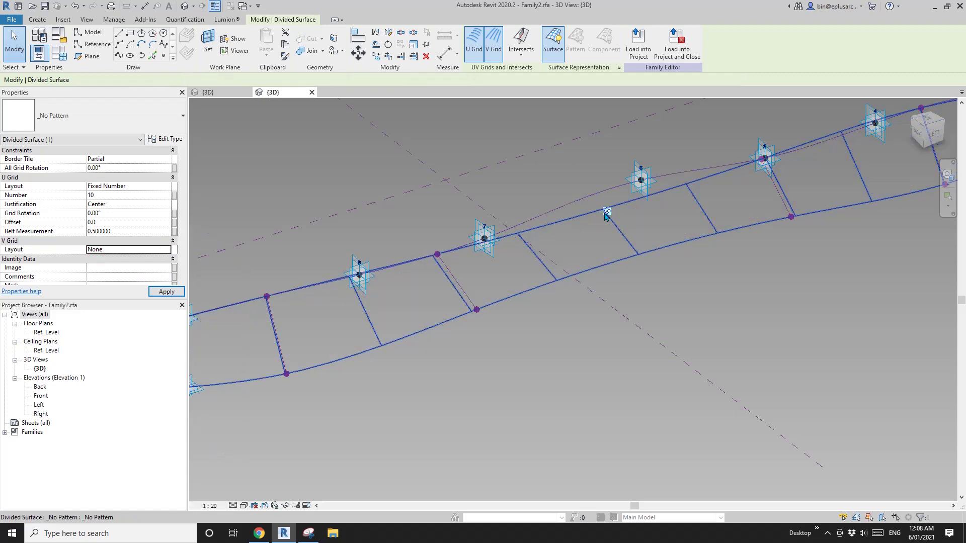
Step: Set the divided surface's U grid number to 6
scroll(592, 254, "down", 2)
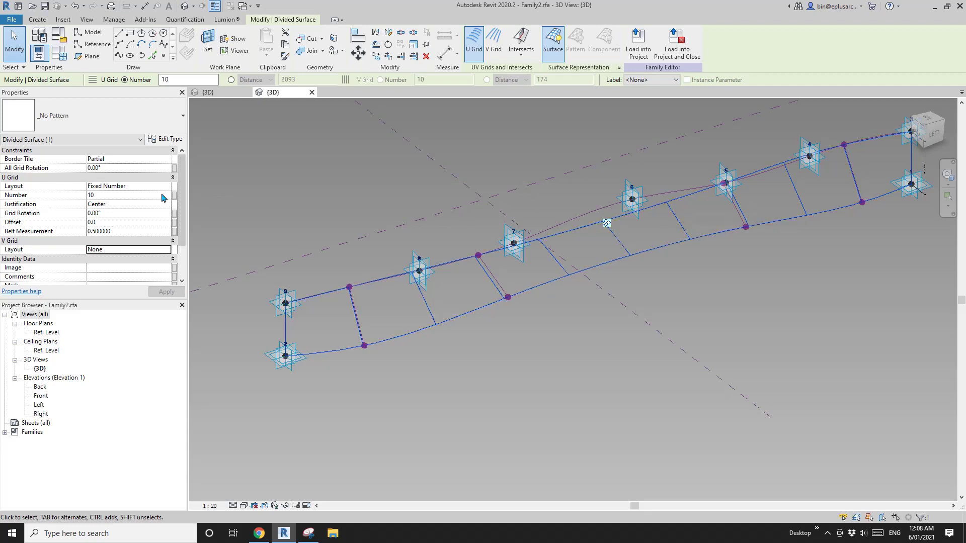
left_click(137, 197)
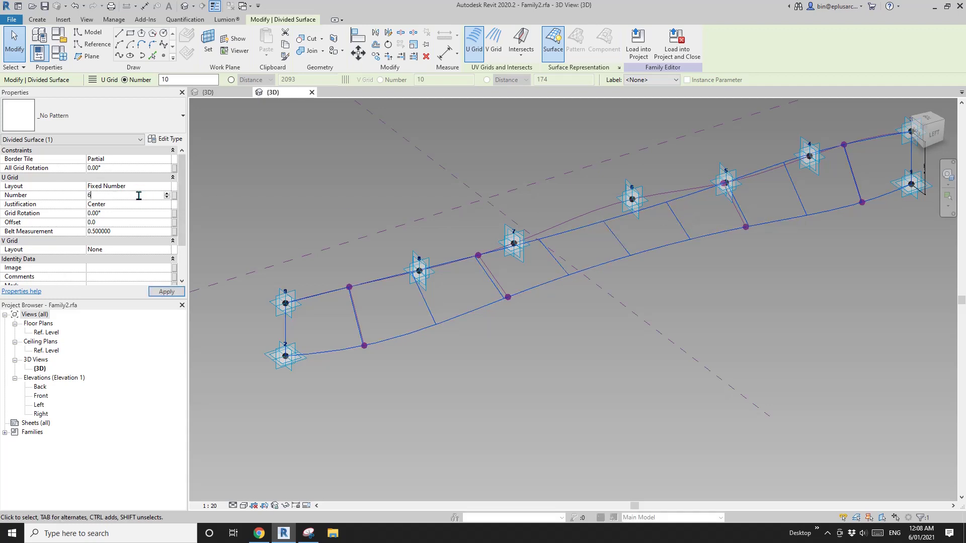
middle_click_drag(580, 285, 544, 299)
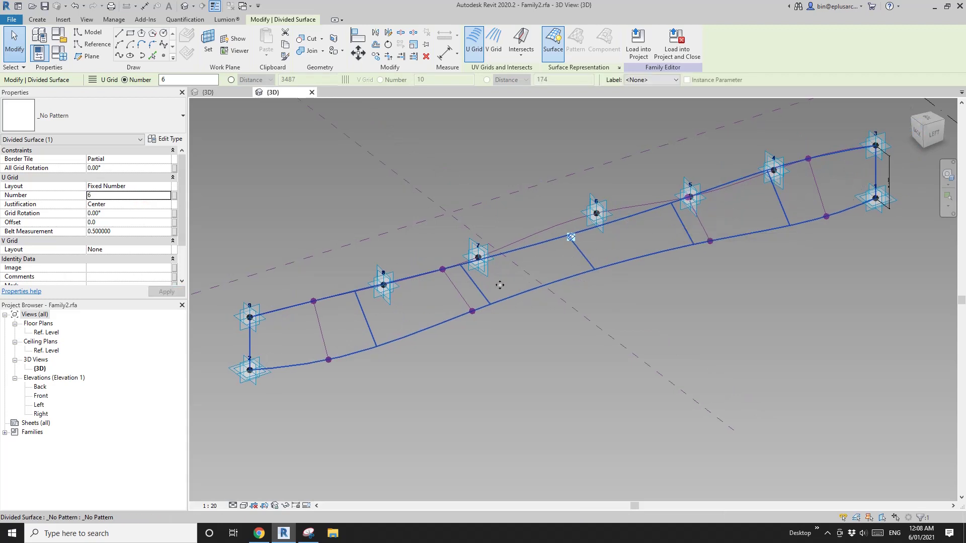
middle_click_drag(444, 205, 453, 211)
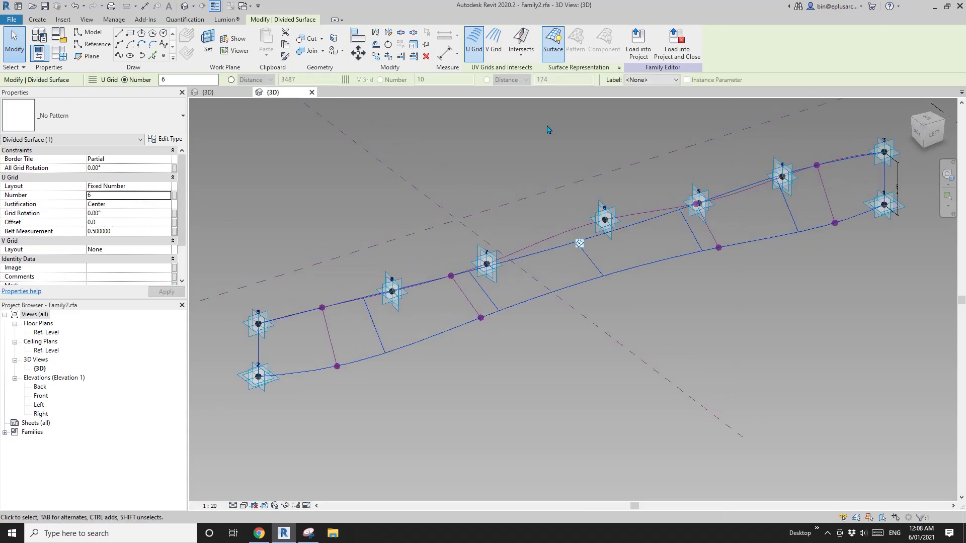
Step: Turn on the original surface and nodes in the divided surface's representation settings
left_click(618, 69)
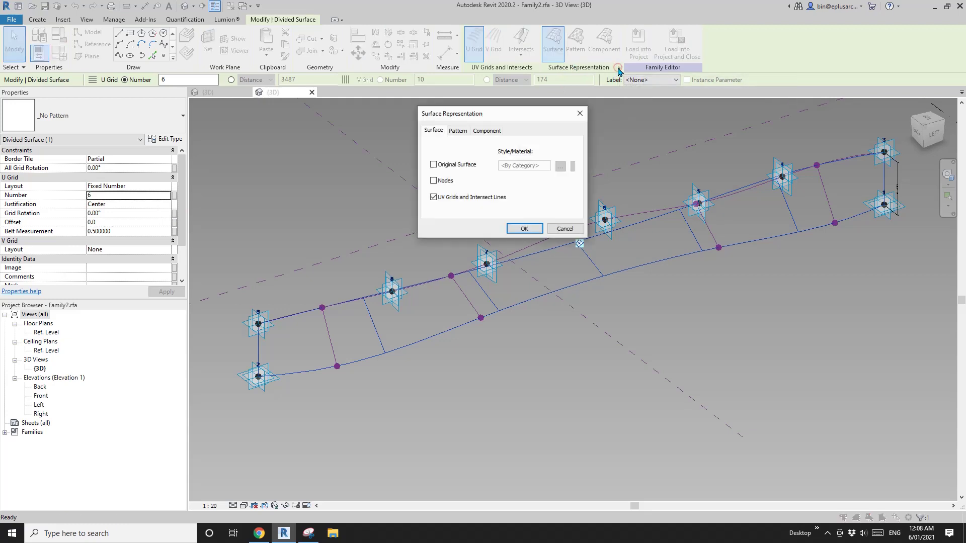
left_click(434, 165)
left_click(533, 230)
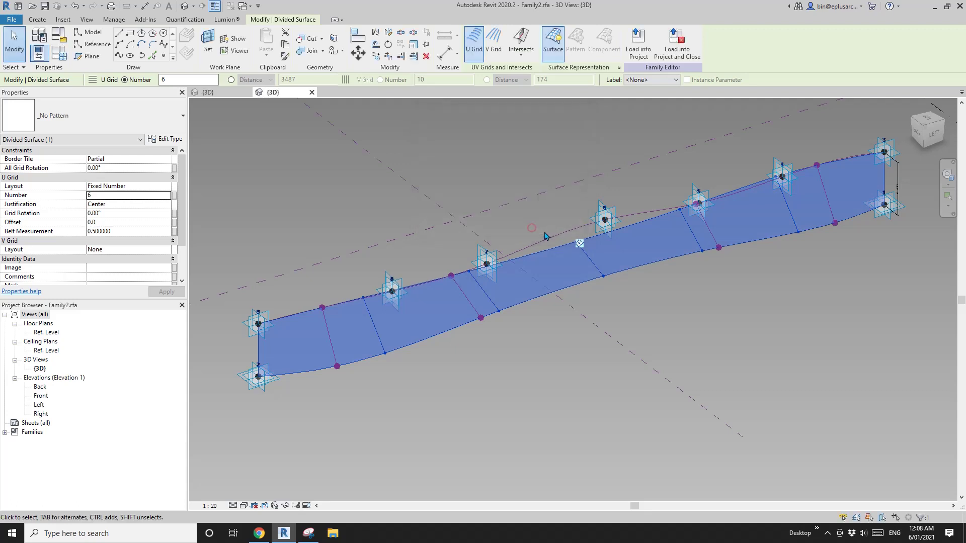
Step: Place a Family3 component between the upper and lower nodes of the middle grid line and select it
left_click(37, 21)
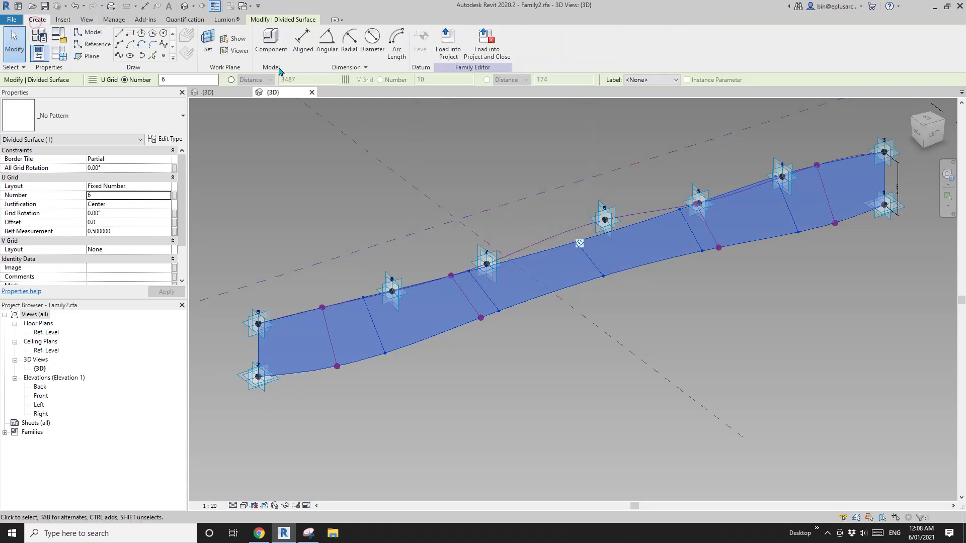
left_click(271, 43)
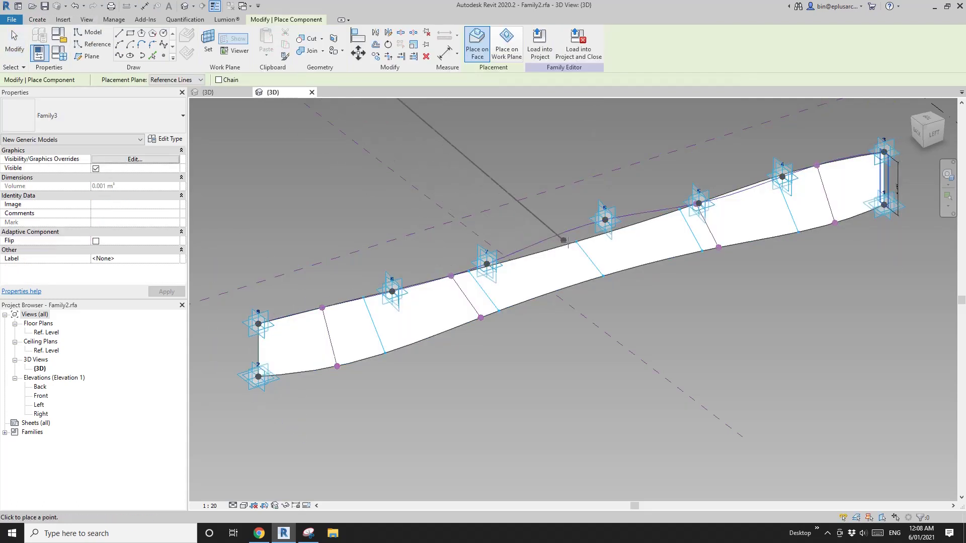
left_click(604, 276)
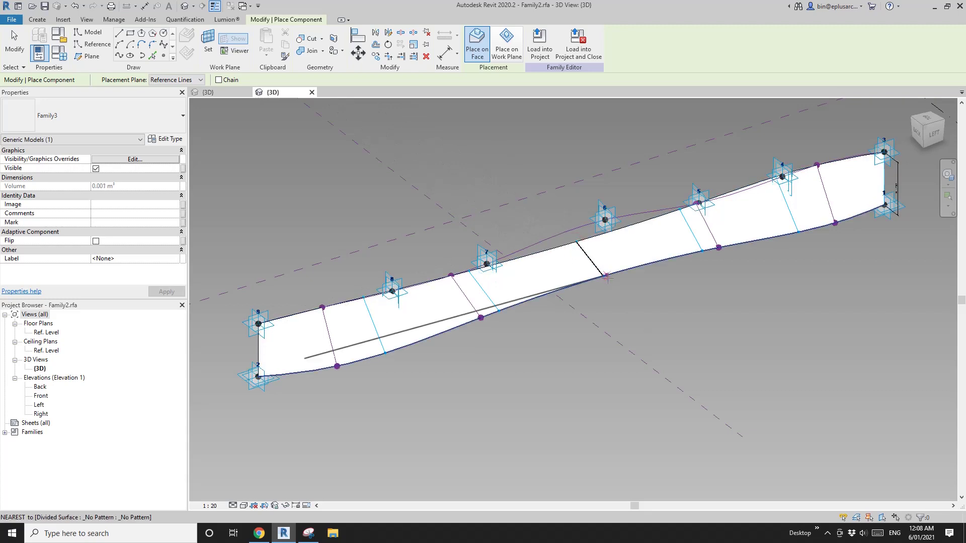
key("Escape")
left_click(590, 259)
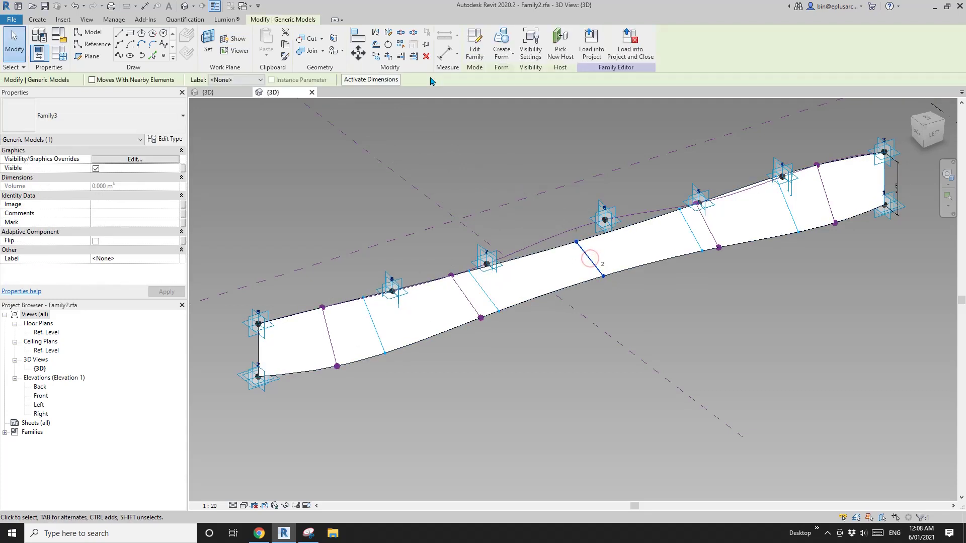
Step: Repeat the selected Family3 component along all the grid lines of the divided surface
left_click(401, 45)
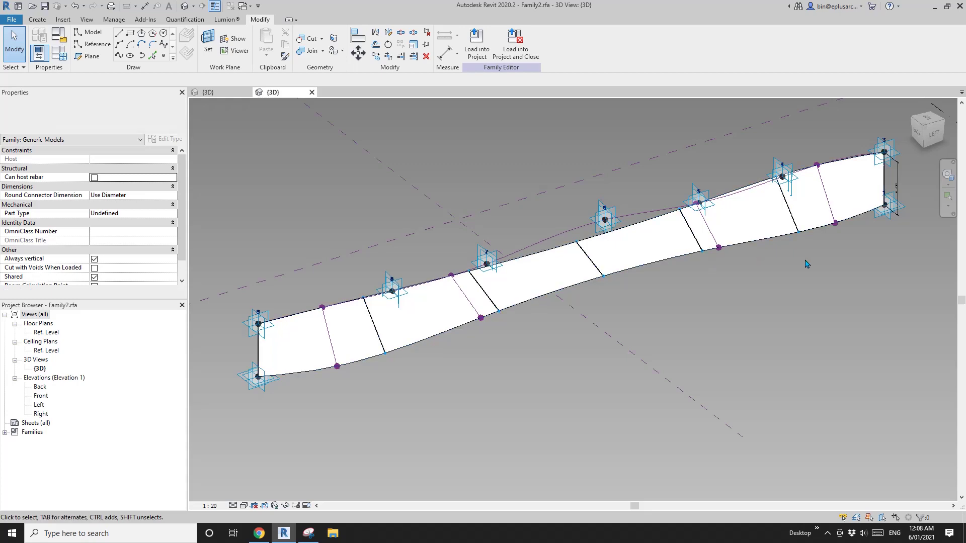
scroll(756, 256, "down", 2)
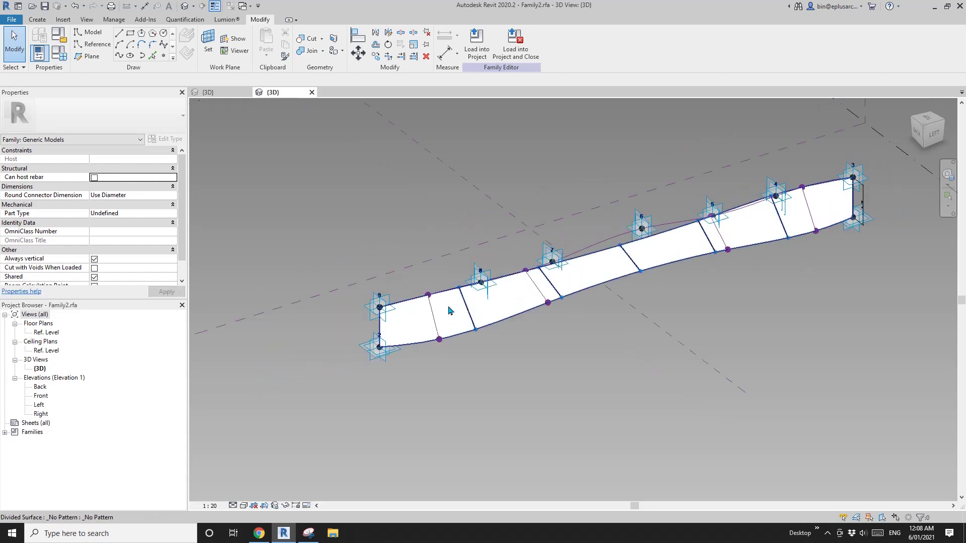
scroll(649, 247, "up", 2)
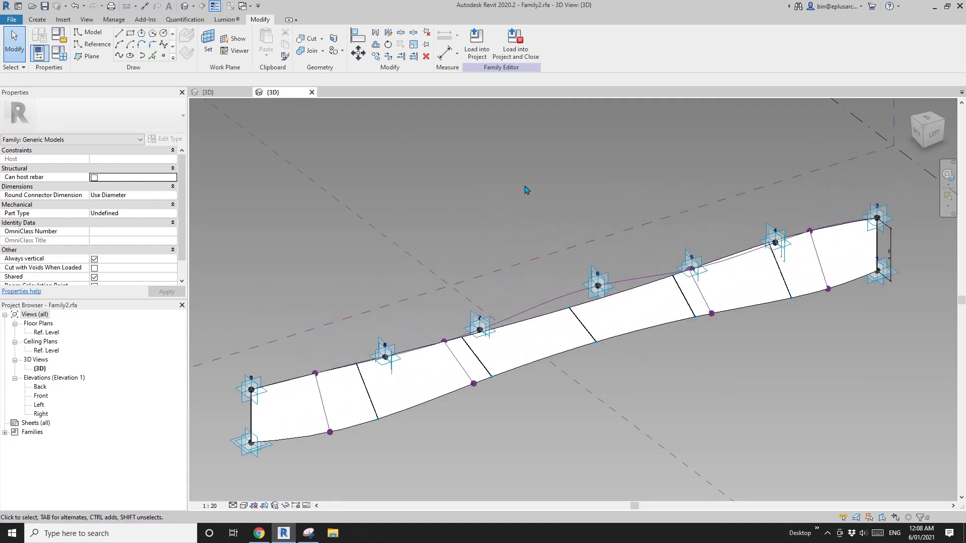
Step: Load the updated Family2 panel into the Family1 mass, overwriting the existing version, and close the panel family
left_click(515, 45)
left_click(502, 265)
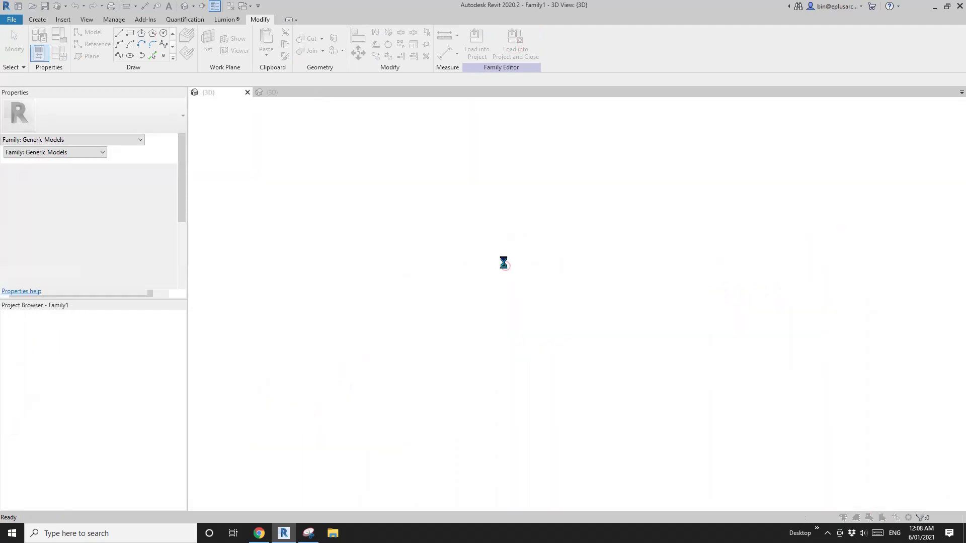
left_click(503, 260)
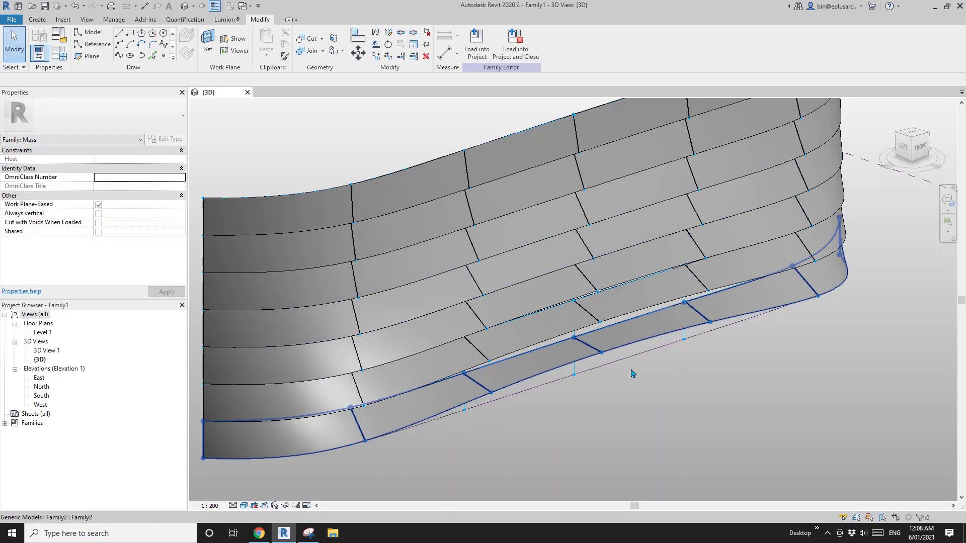
Step: Inspect the repeated bars and twisted panels of the façade from the front, back and side, including a close-up of one bar
middle_click_drag(612, 319, 535, 259, "shift")
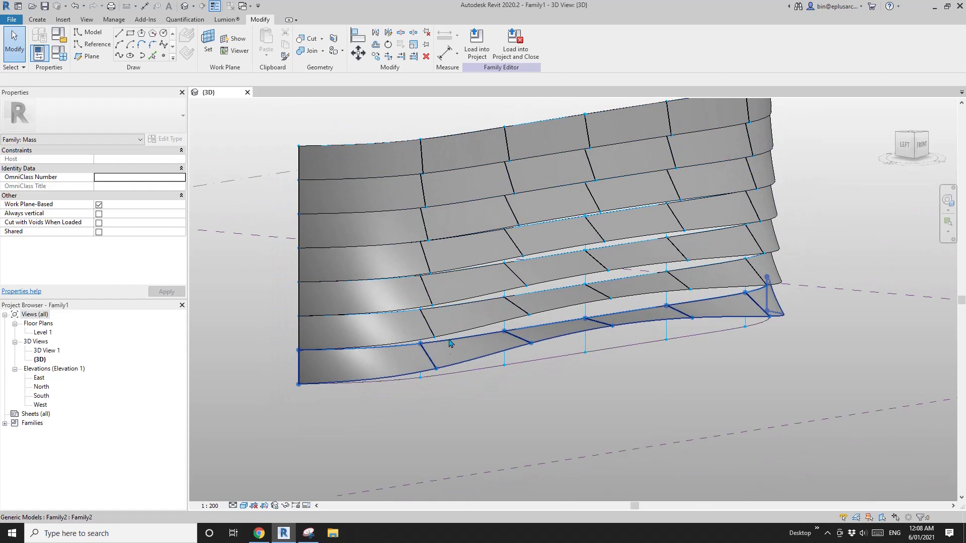
mouse_move(535, 342)
middle_mouse_down("shift")
mouse_move(483, 345)
mouse_move(459, 313)
mouse_move(653, 349)
mouse_move(634, 254)
middle_mouse_up("shift")
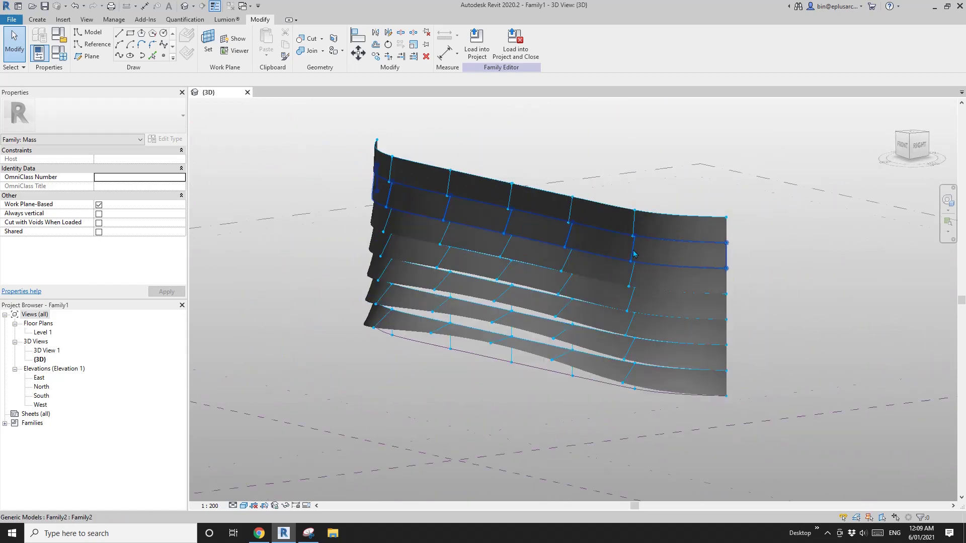
middle_click_drag(659, 347, 660, 363, "shift")
scroll(660, 362, "up", 10)
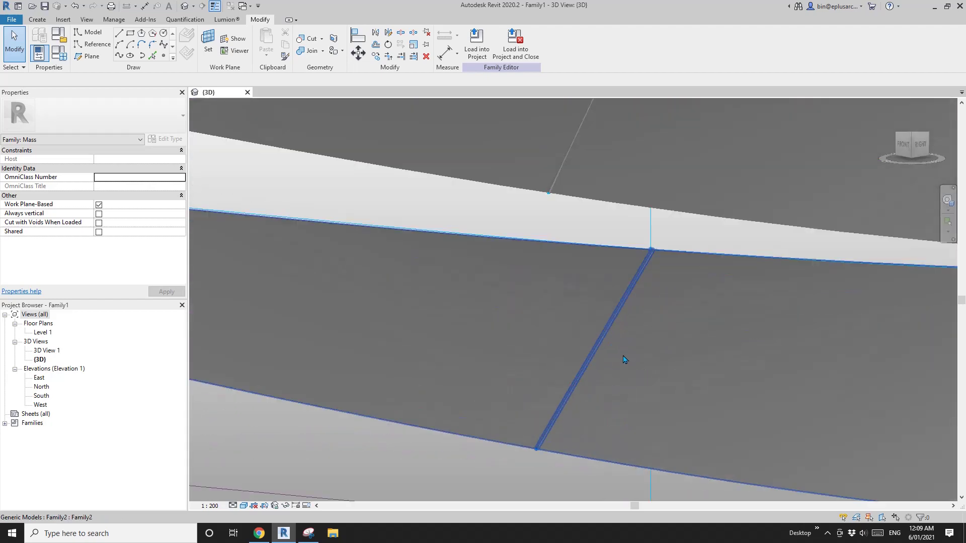
scroll(576, 381, "down", 8)
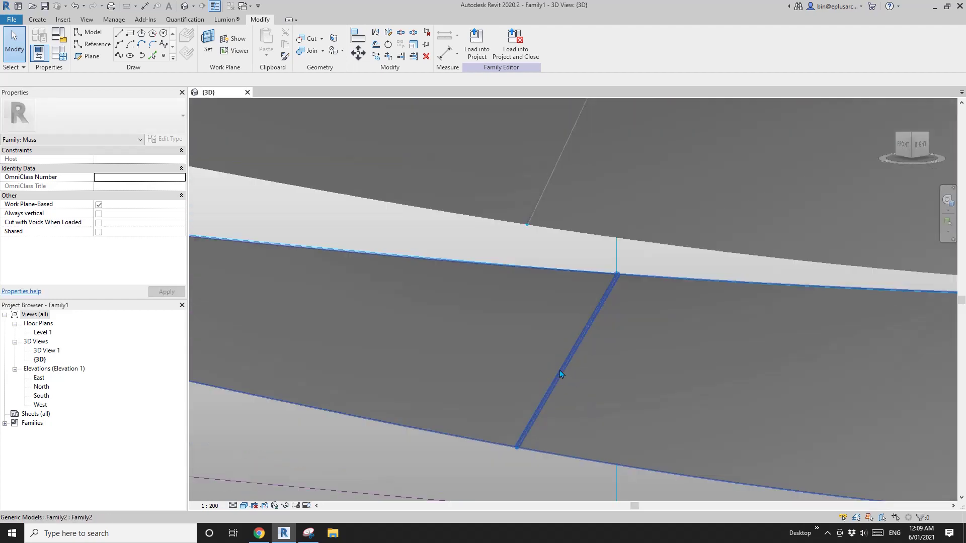
middle_click_drag(507, 388, 814, 307)
scroll(626, 359, "down", 5)
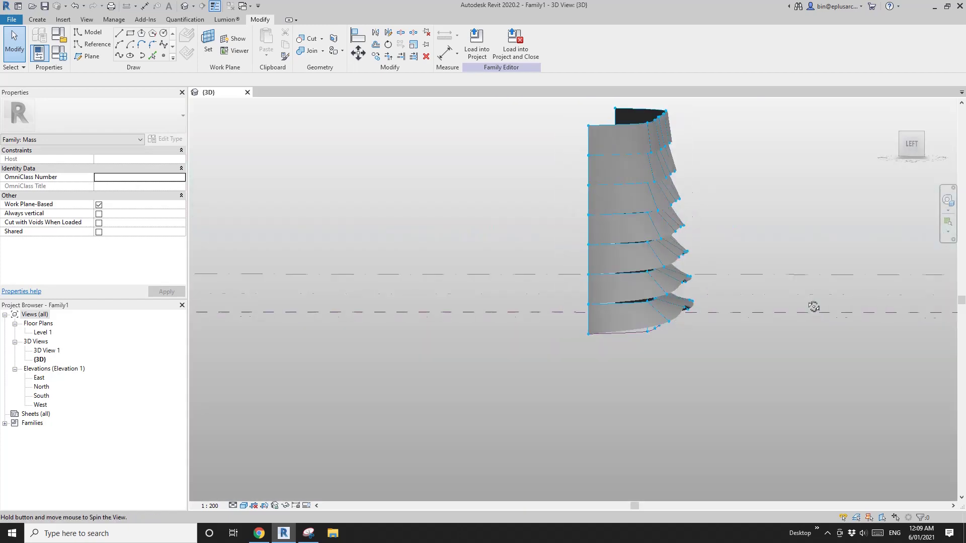
middle_click_drag(789, 343, 671, 390, "shift")
scroll(611, 384, "up", 2)
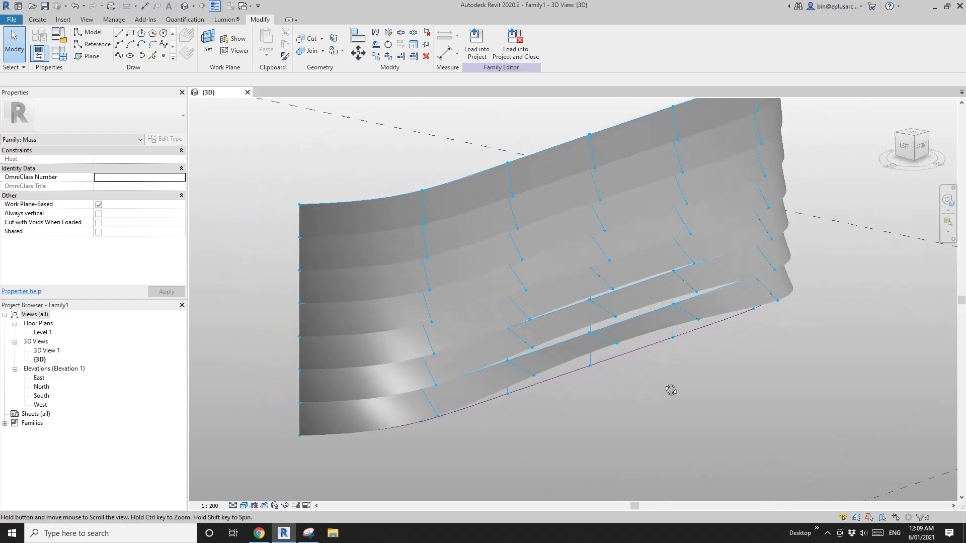